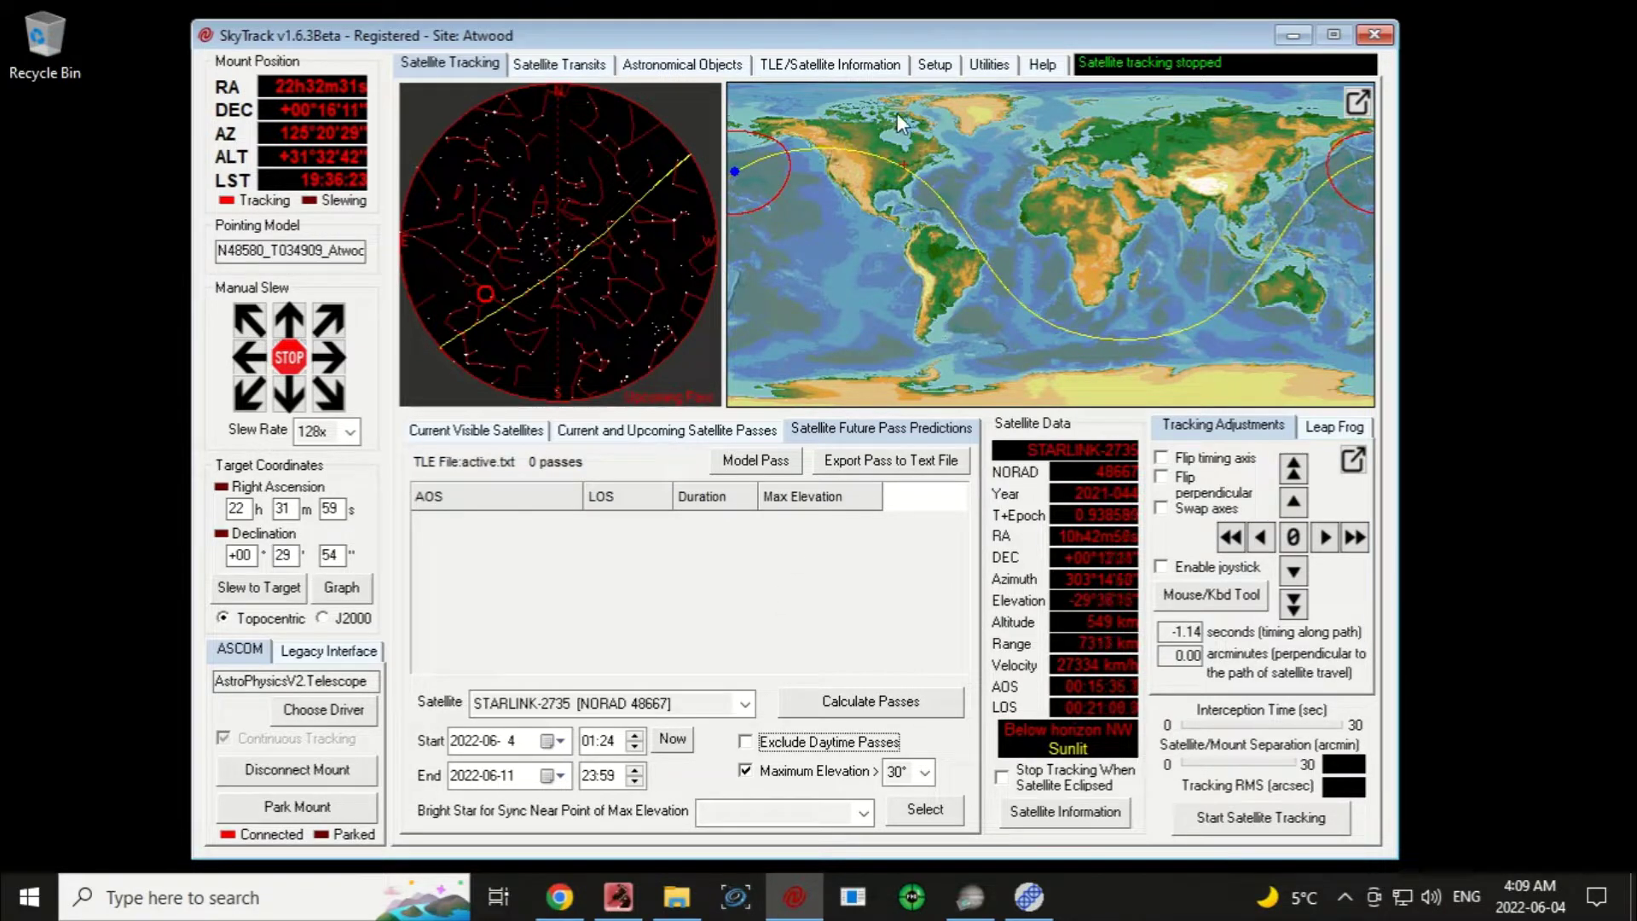
# Step: Connect the ASCOM.ASICamera2.Camera in the camera and plate solve setup, and take a 5 s test exposure at gain 100
pyautogui.click(980, 69)
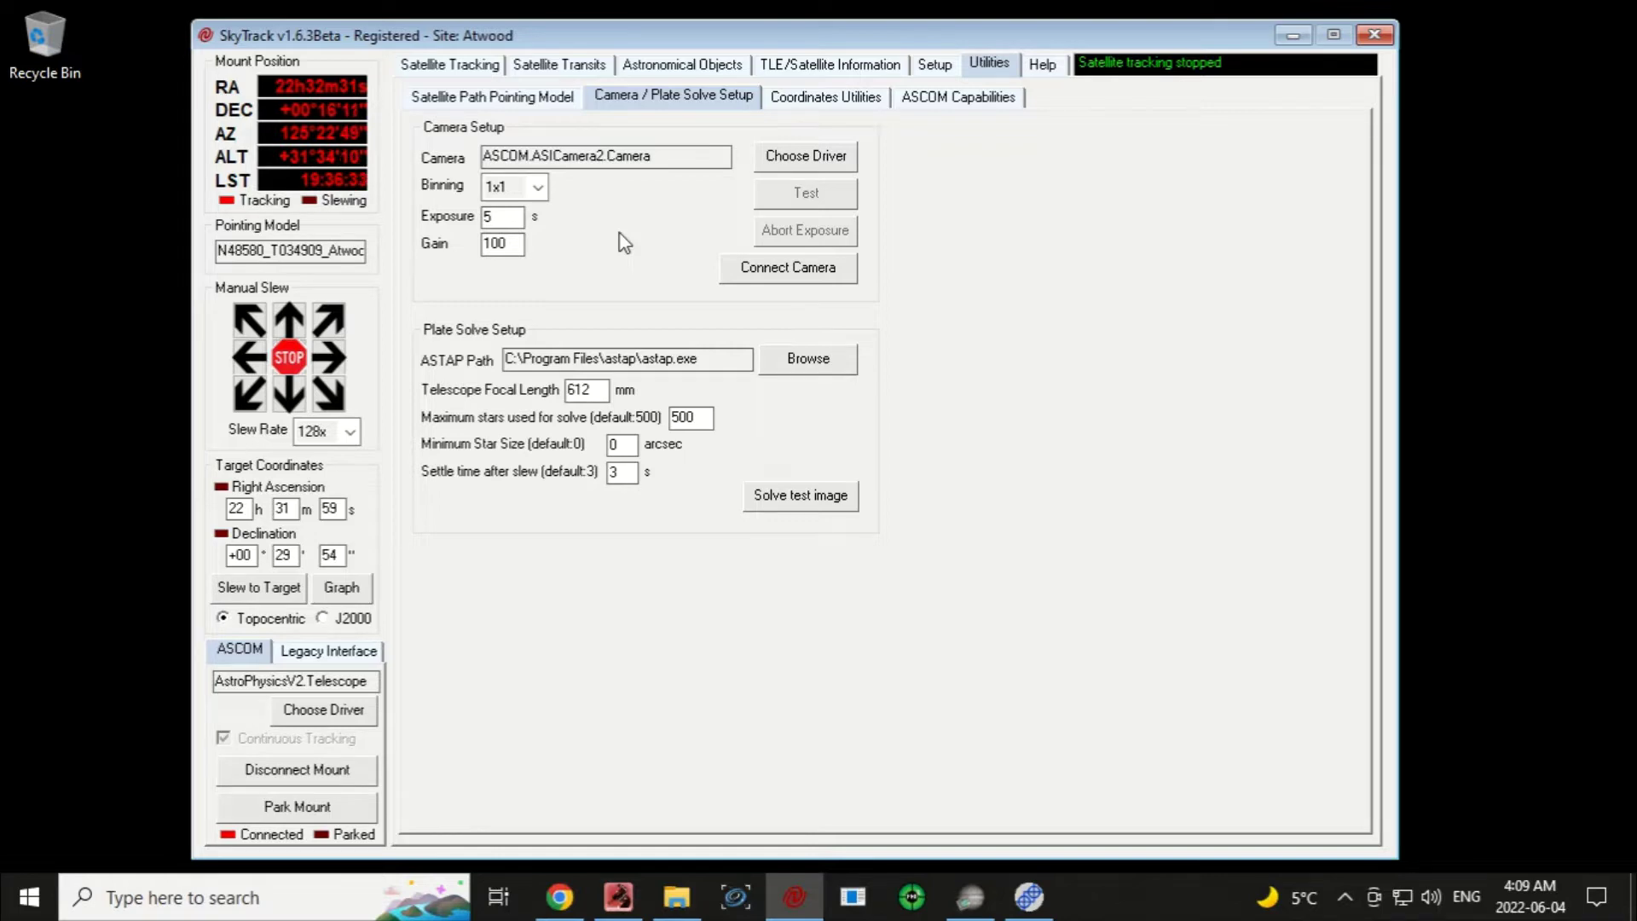
pyautogui.click(461, 68)
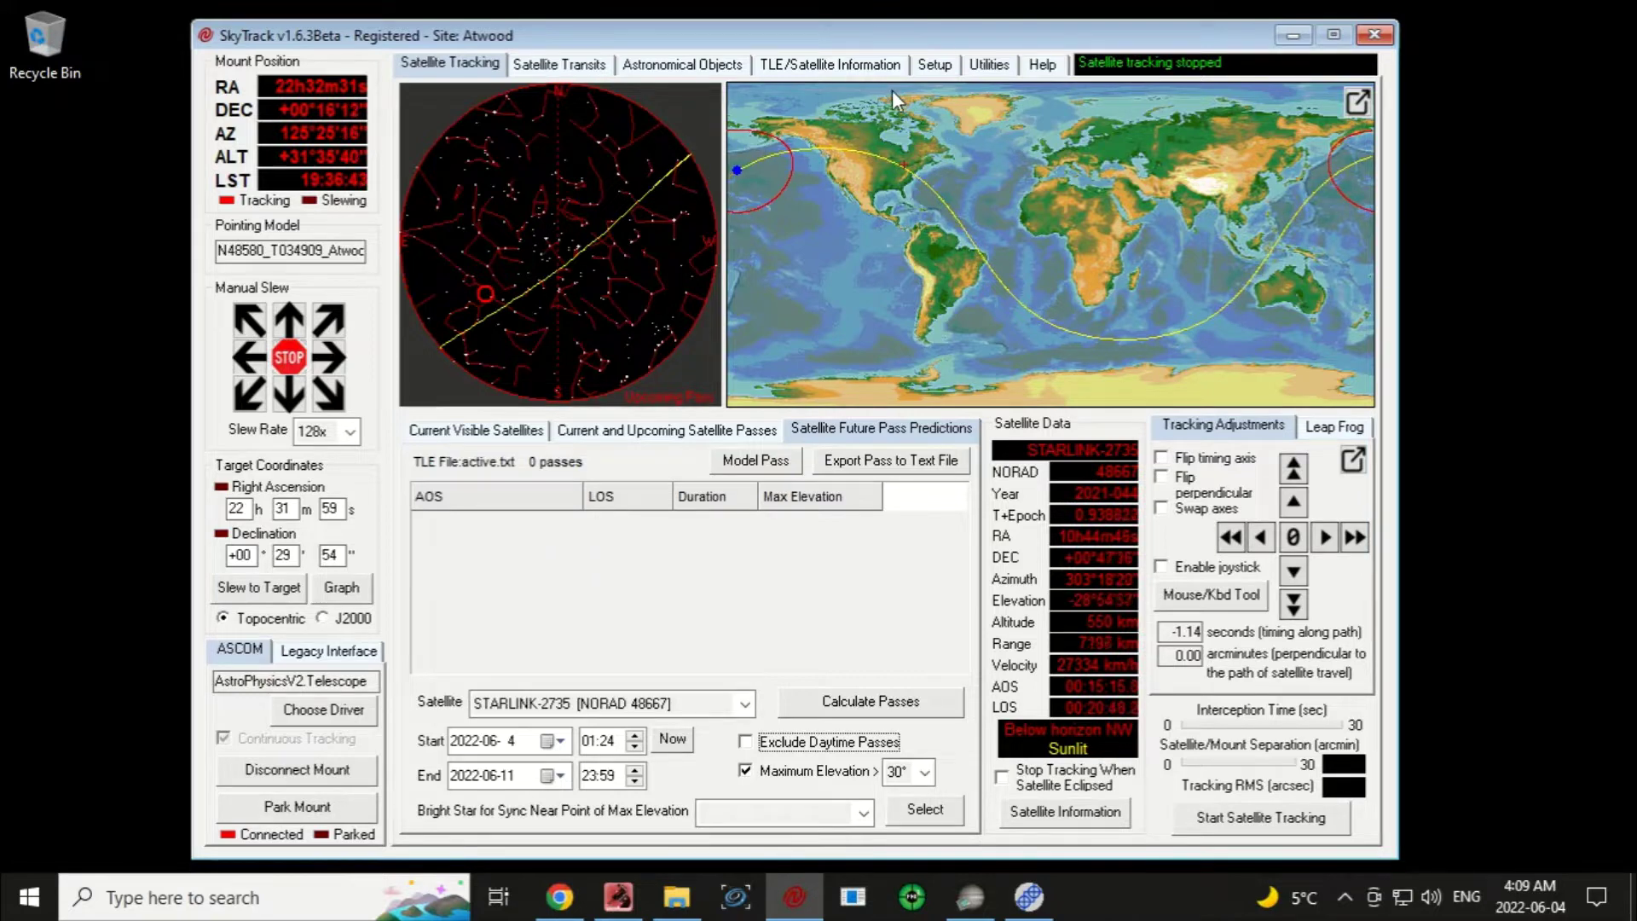
pyautogui.click(987, 69)
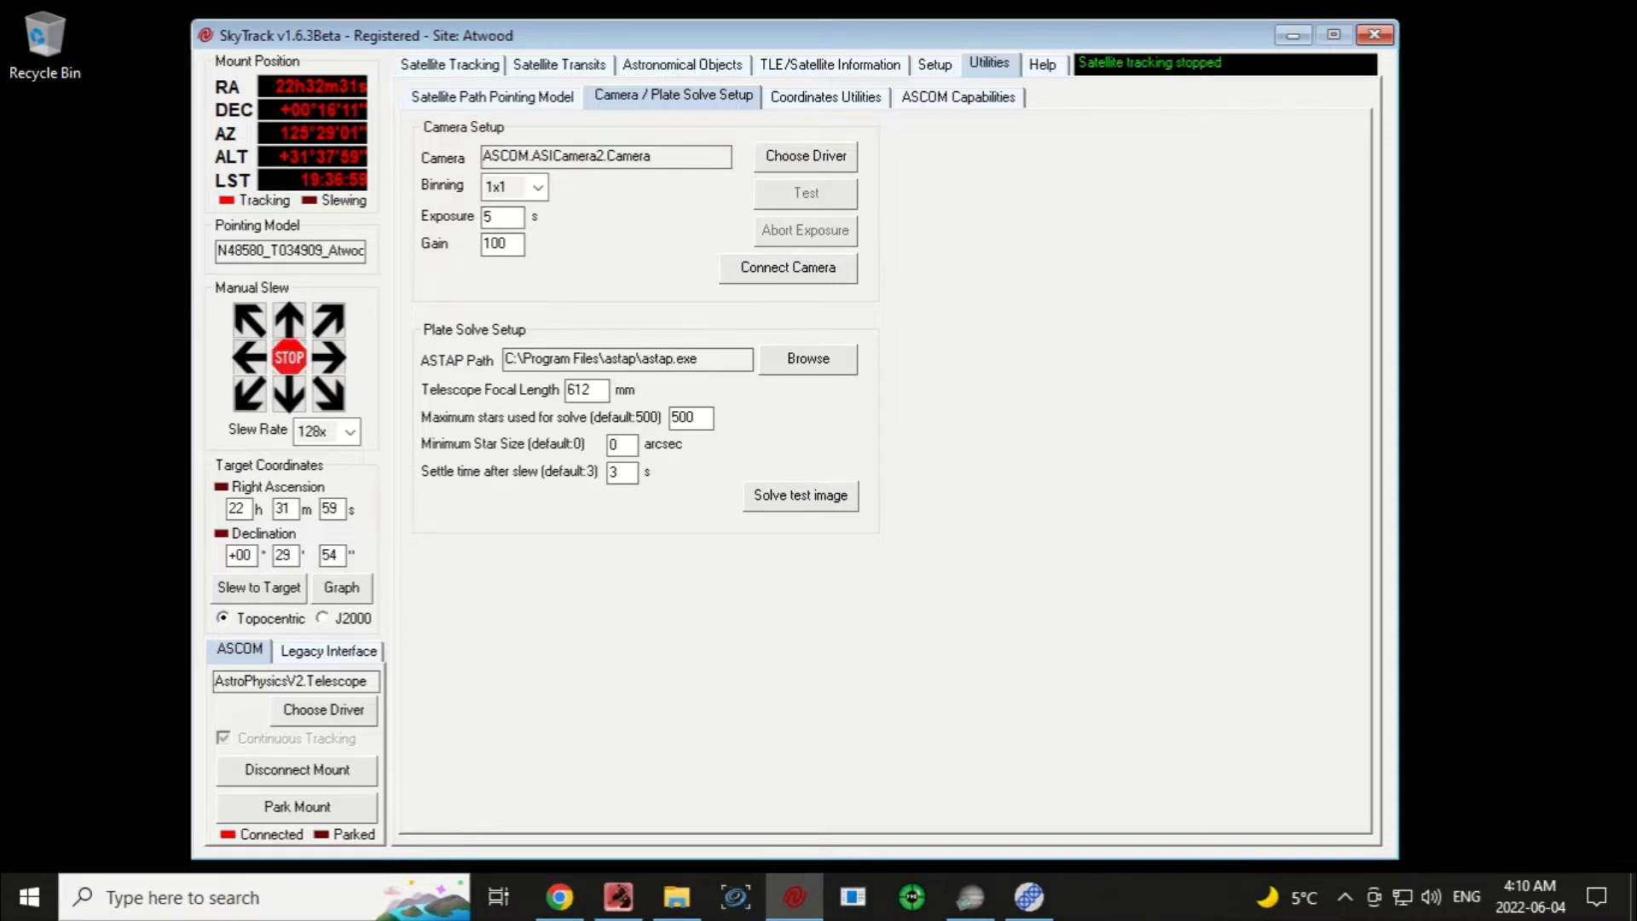
pyautogui.click(739, 263)
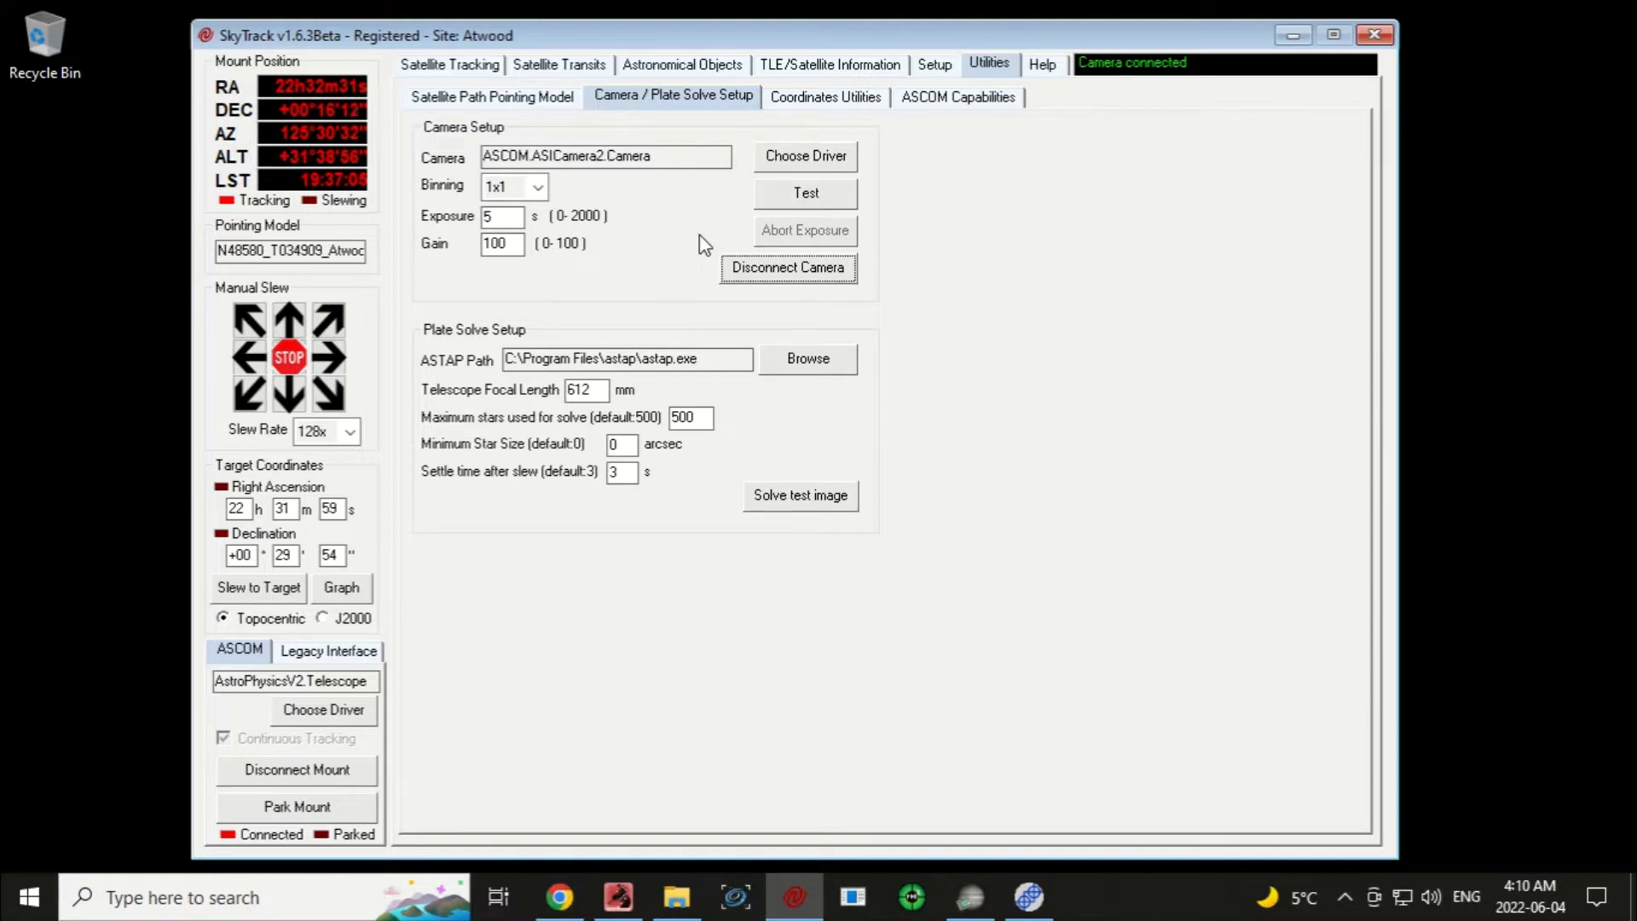
pyautogui.click(796, 196)
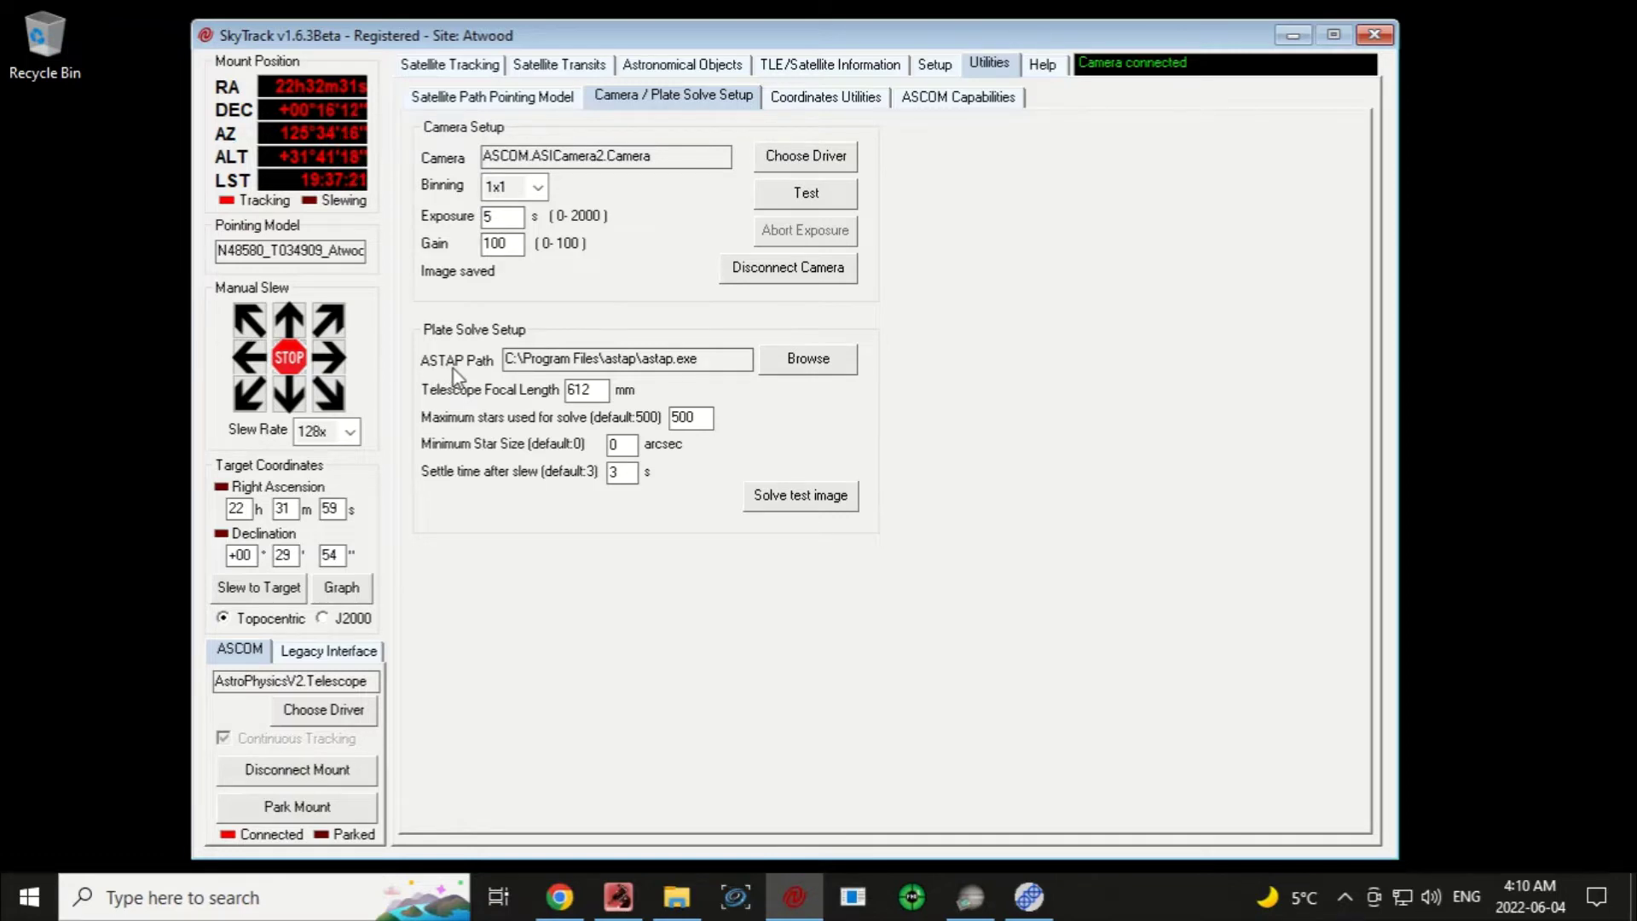
# Step: Look at the ASTAP download page in Chrome, return to SkyTrack and plate solve the saved test image
pyautogui.click(559, 896)
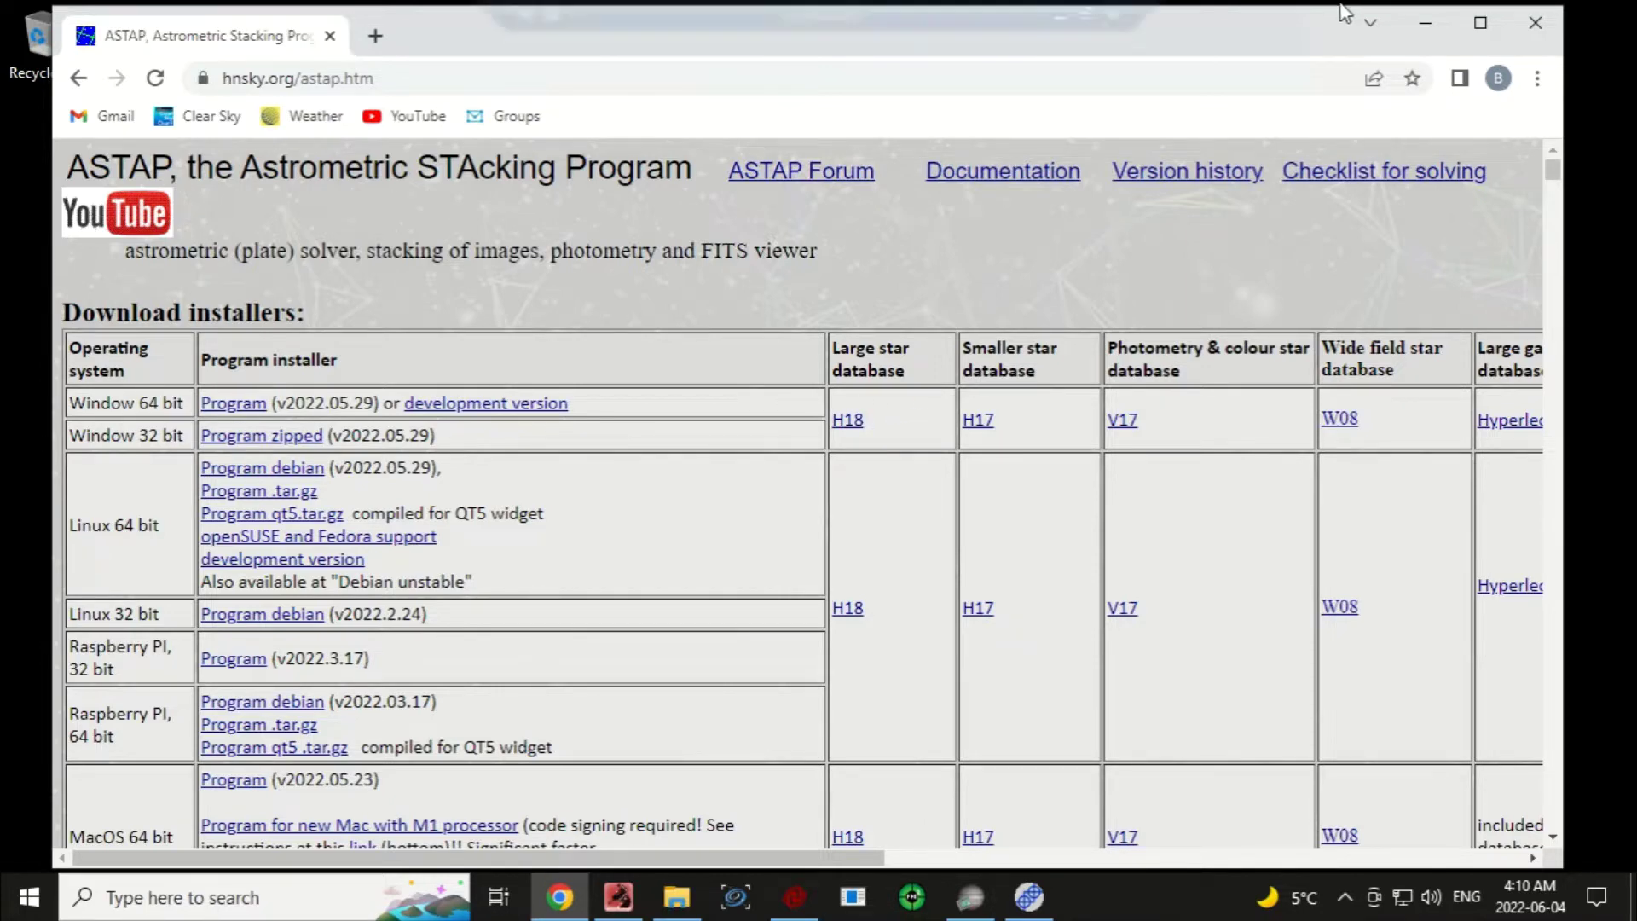
pyautogui.click(1423, 20)
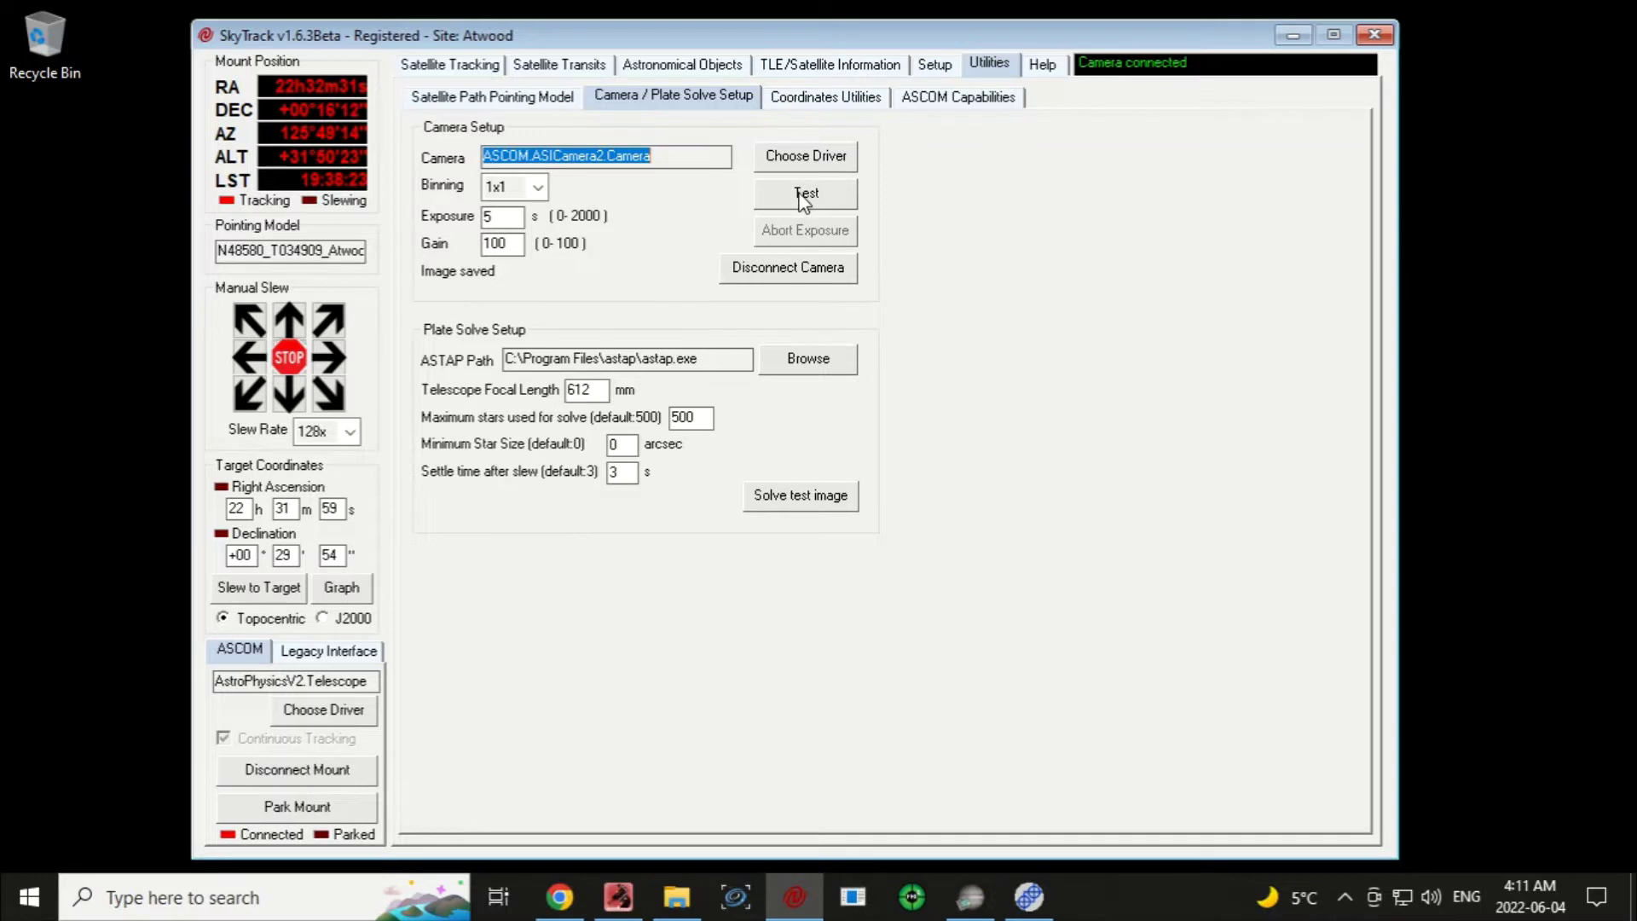
pyautogui.click(786, 506)
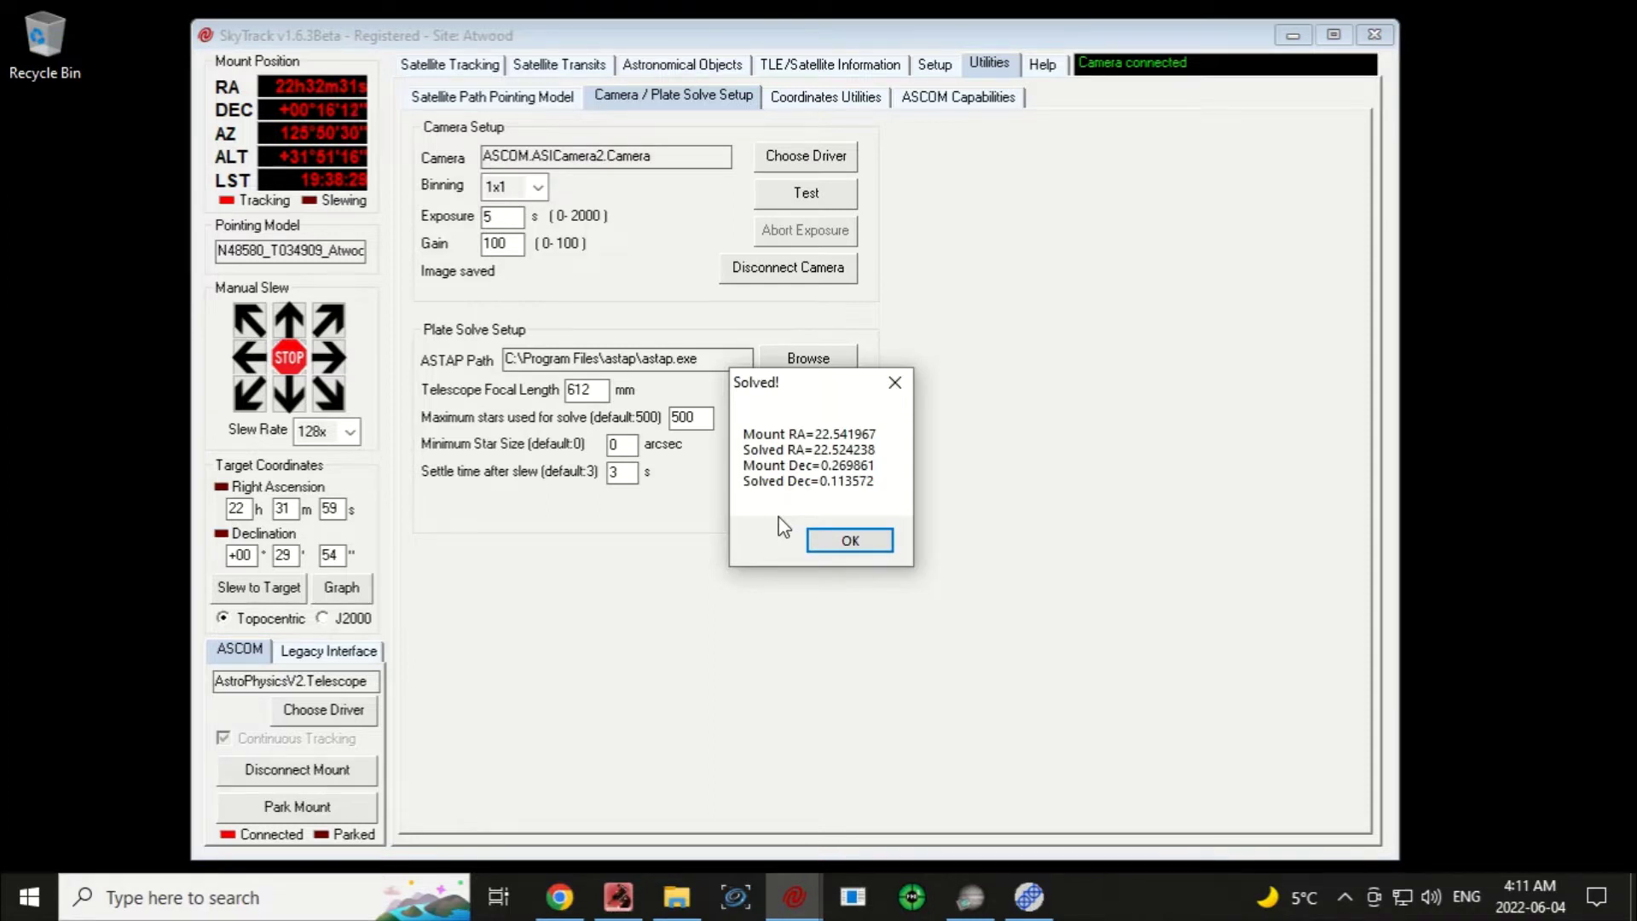
pyautogui.click(842, 546)
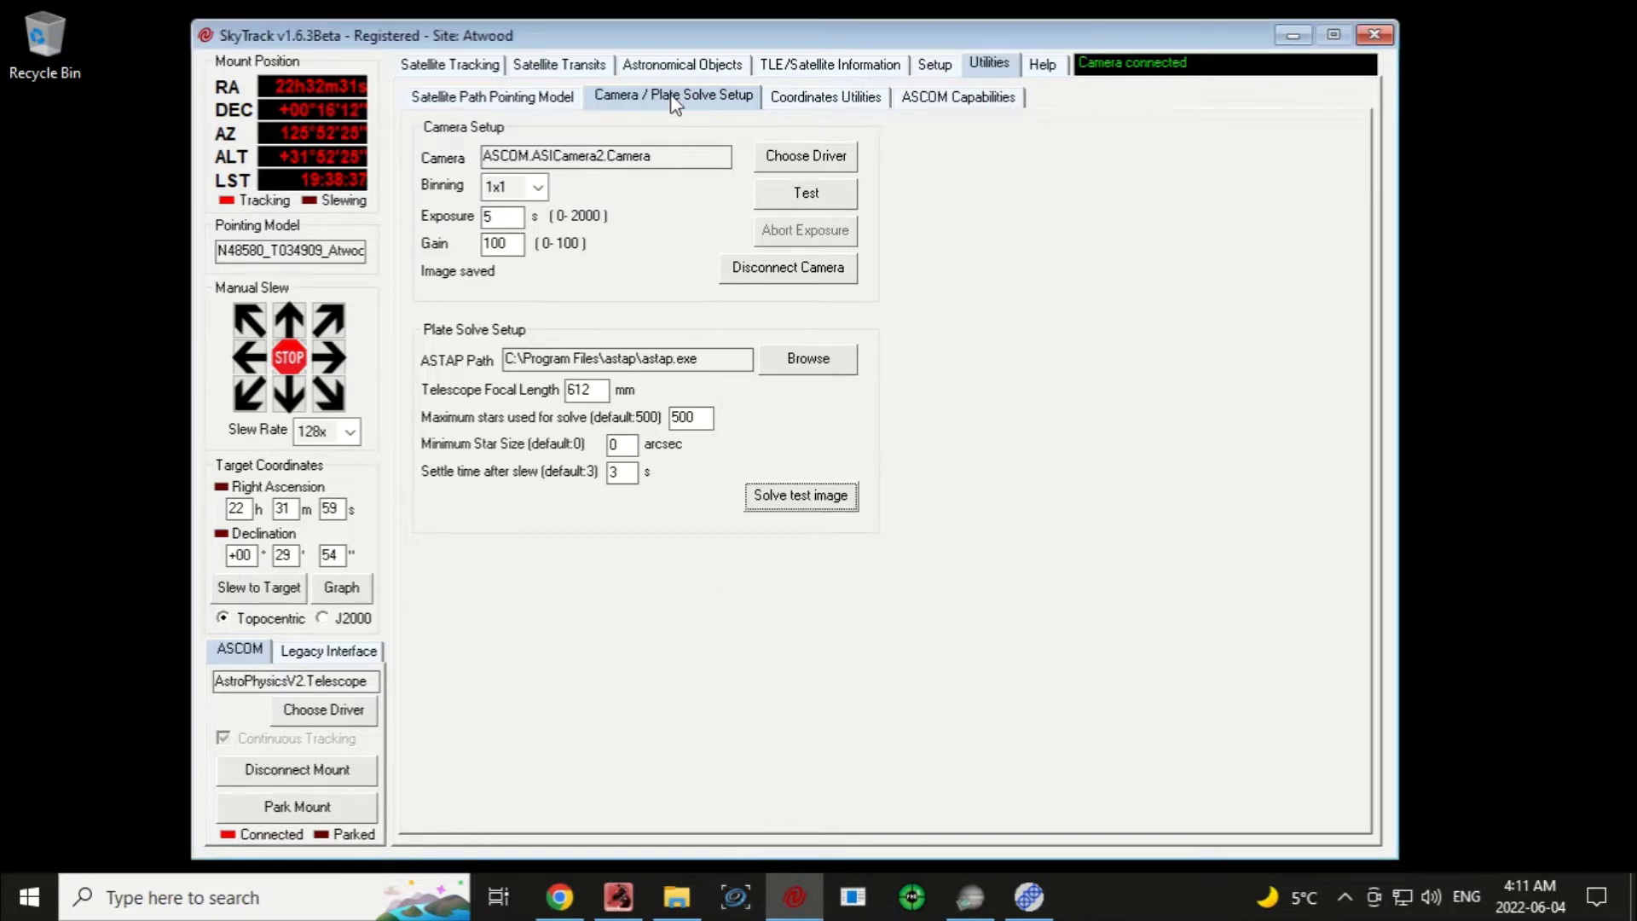
# Step: Calculate the future passes of STARLINK-2735 and create a pointing model for the Jun 04 2022 04:25:02 pass
pyautogui.click(450, 67)
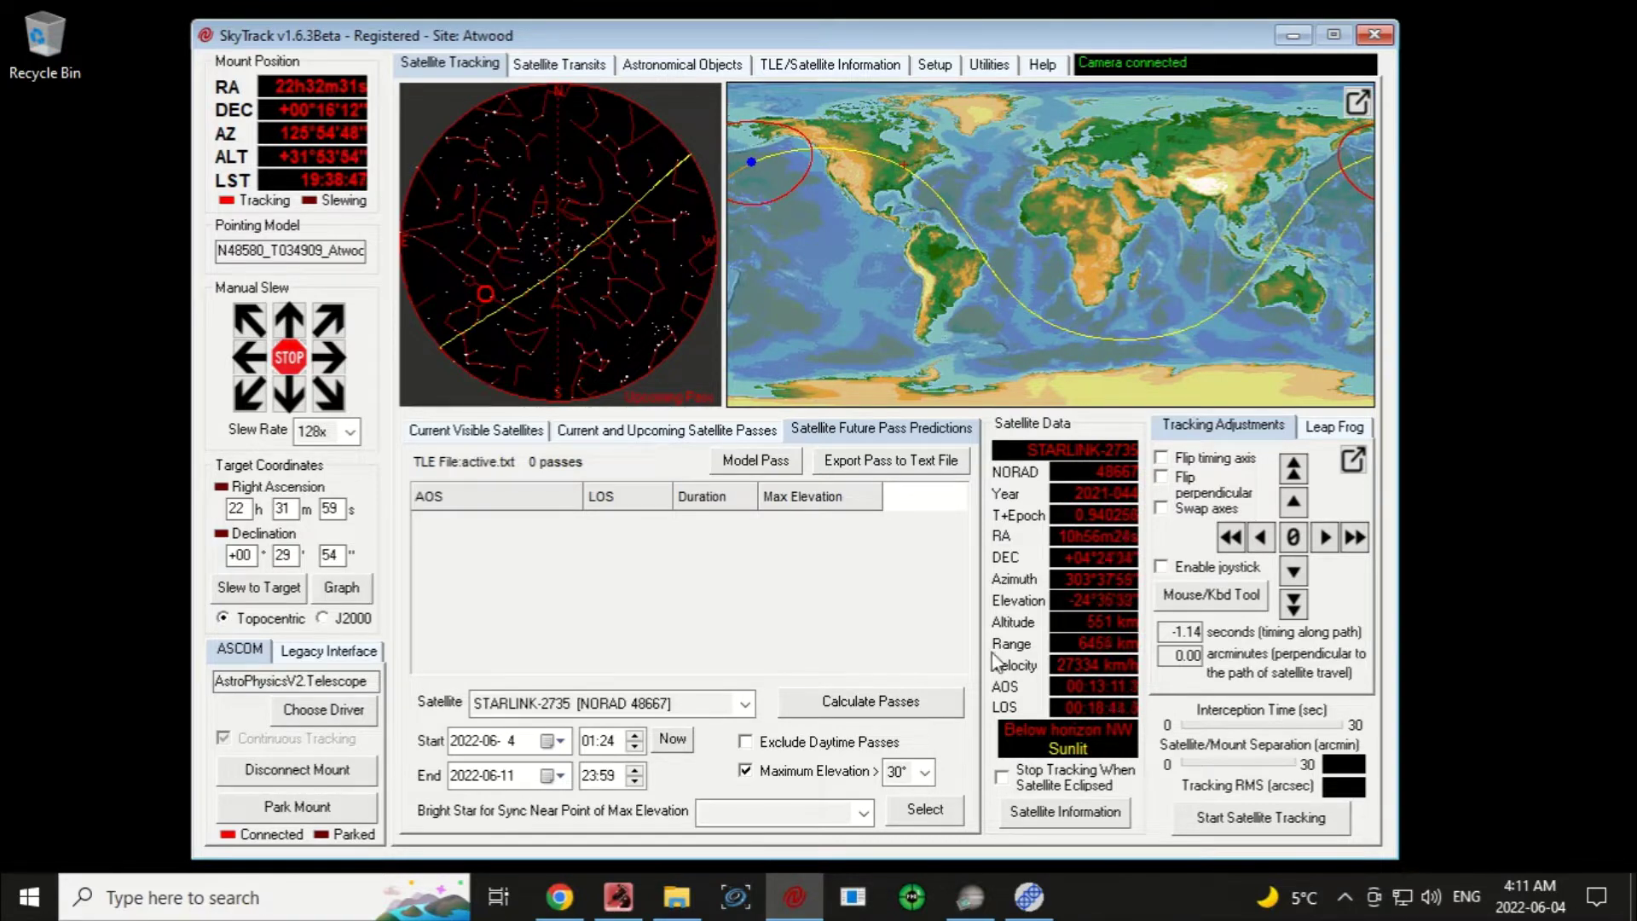
pyautogui.click(881, 707)
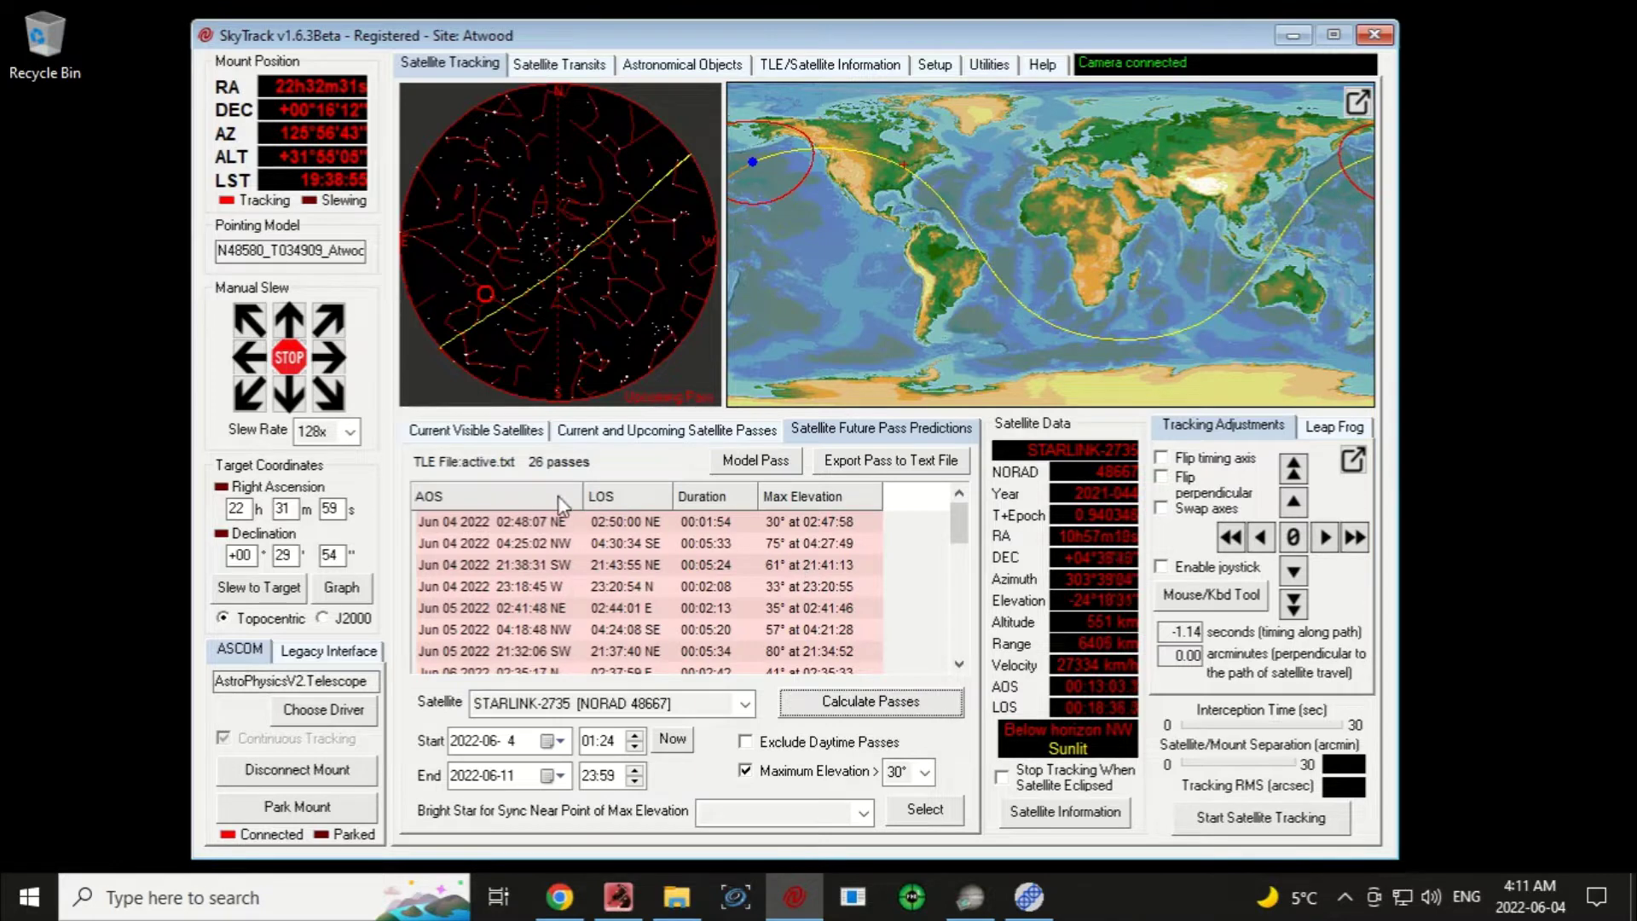
pyautogui.click(544, 523)
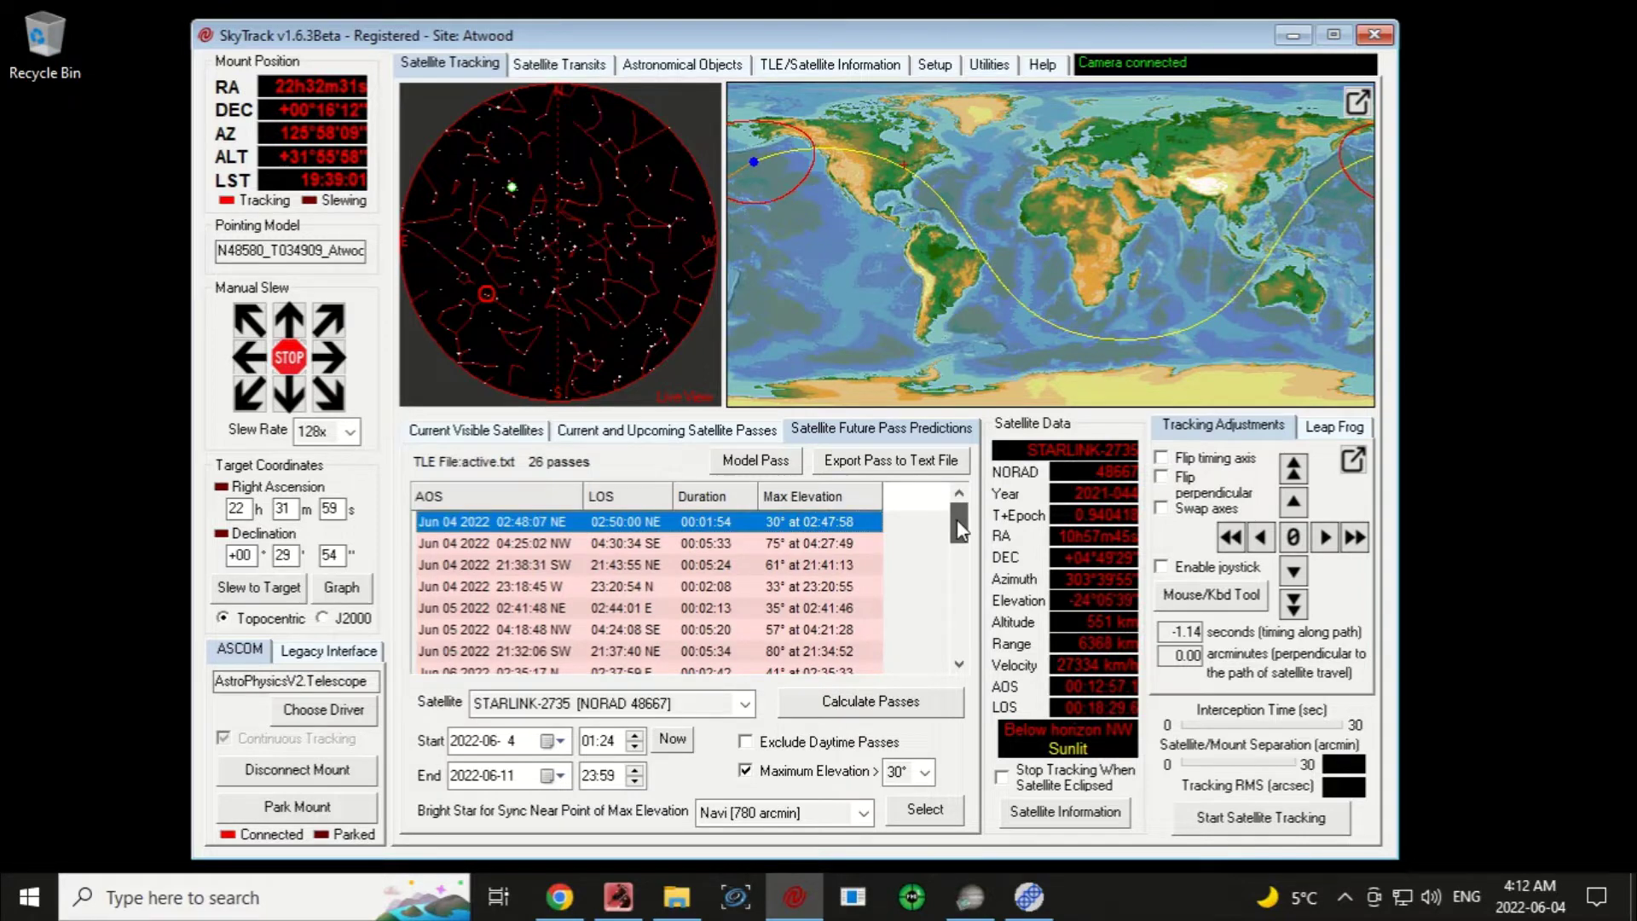
pyautogui.click(622, 540)
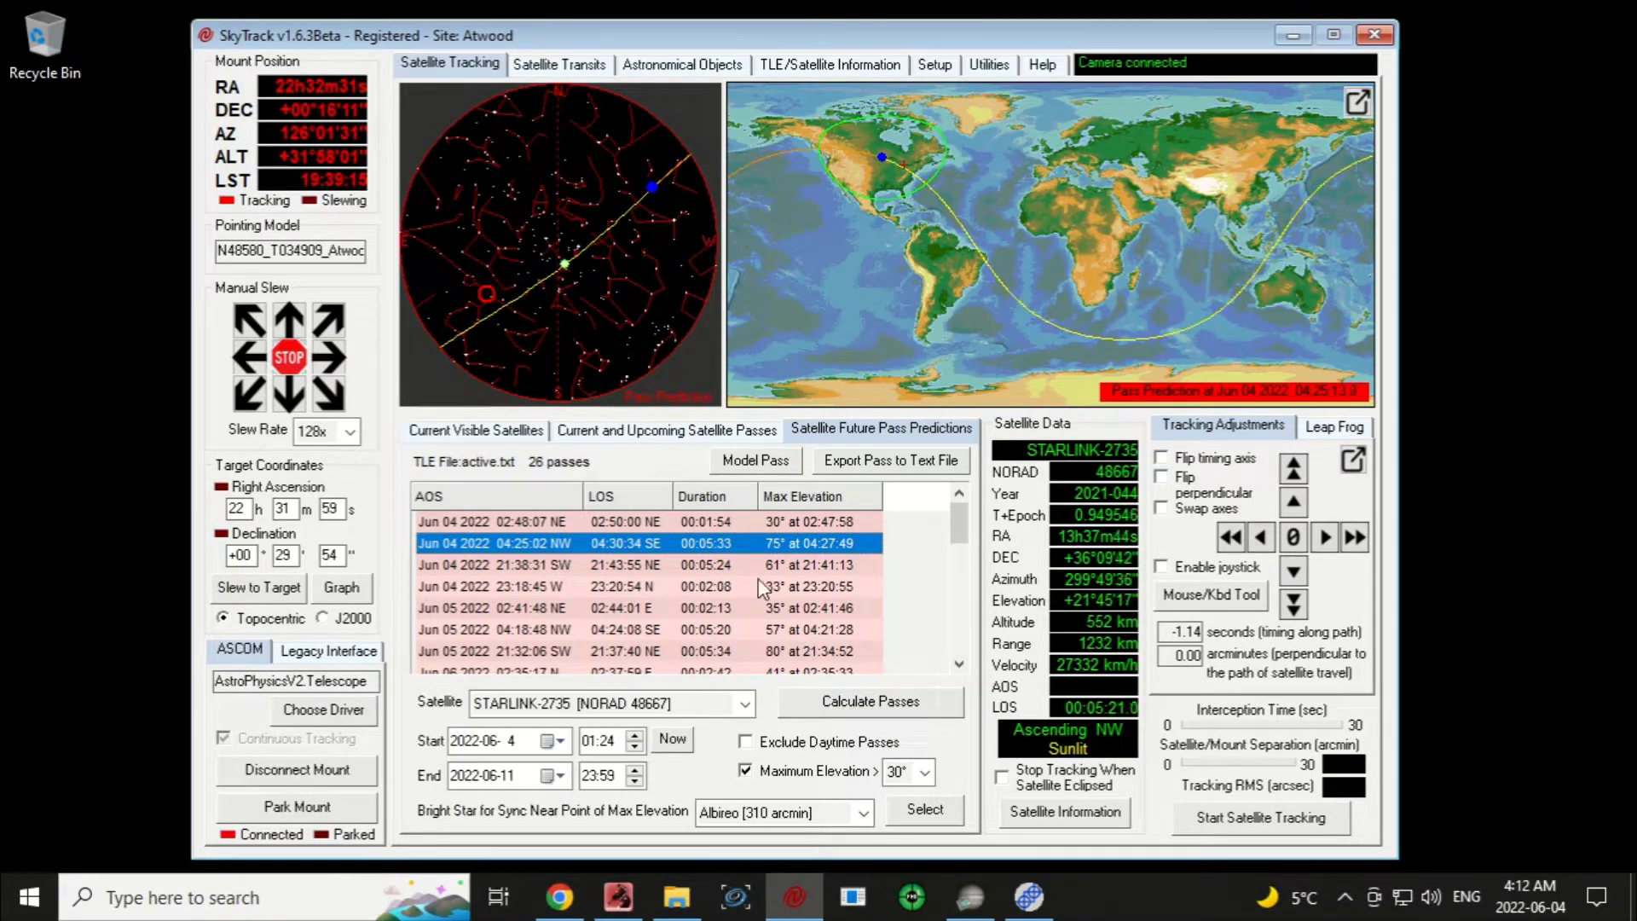
pyautogui.click(773, 472)
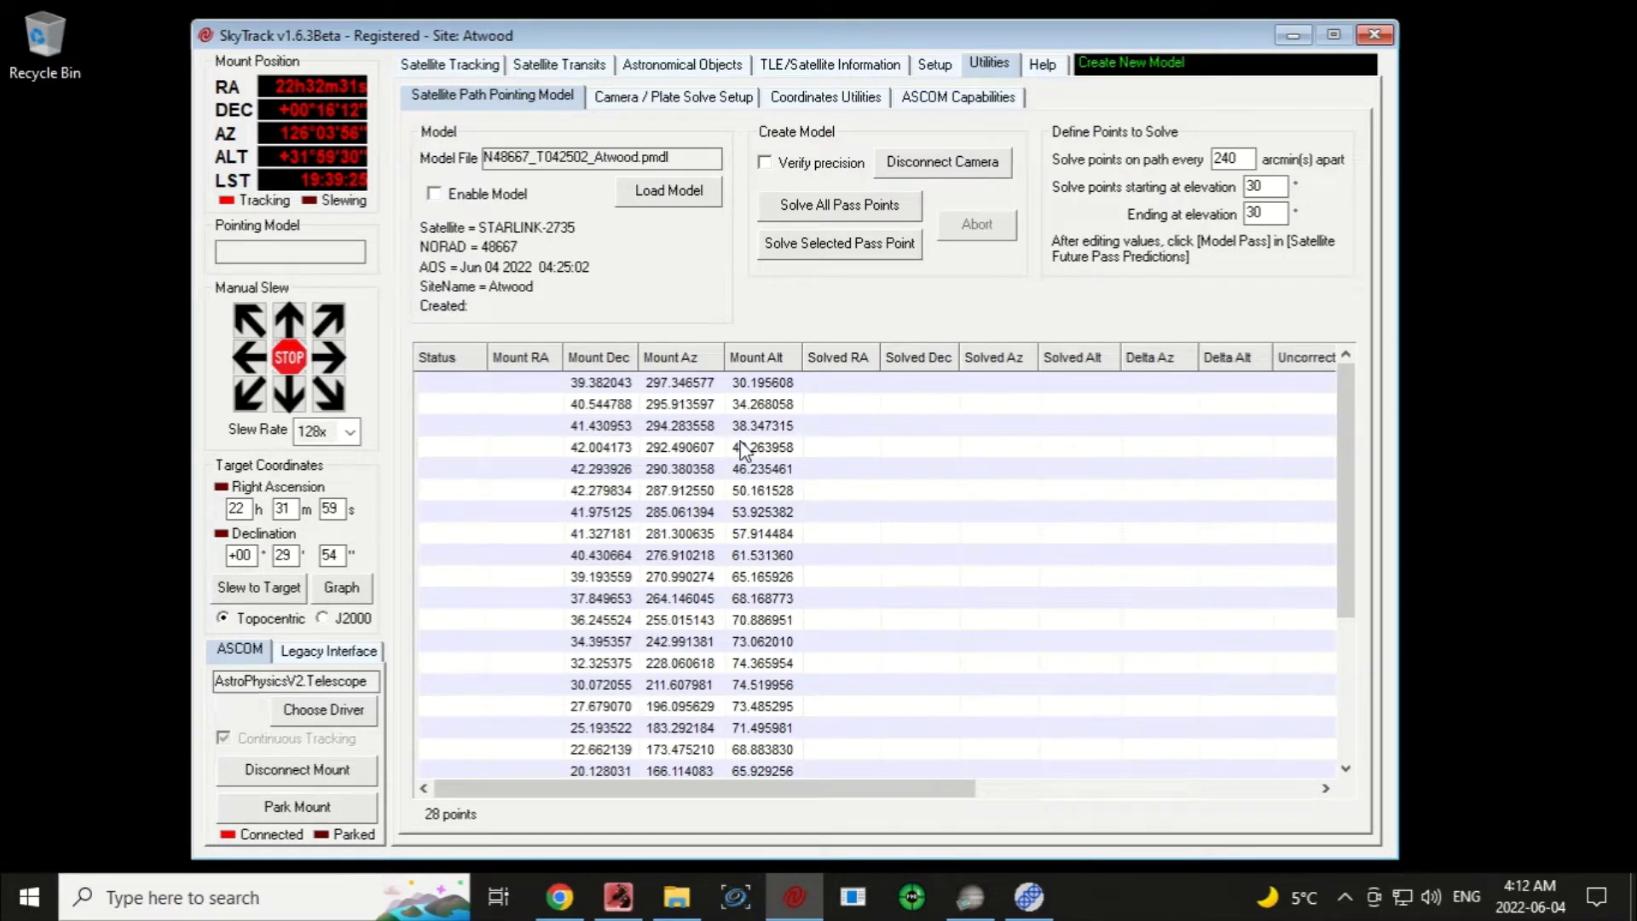
# Step: Check the predicted satellite path and start plate solving all points of the new pass model
pyautogui.click(484, 65)
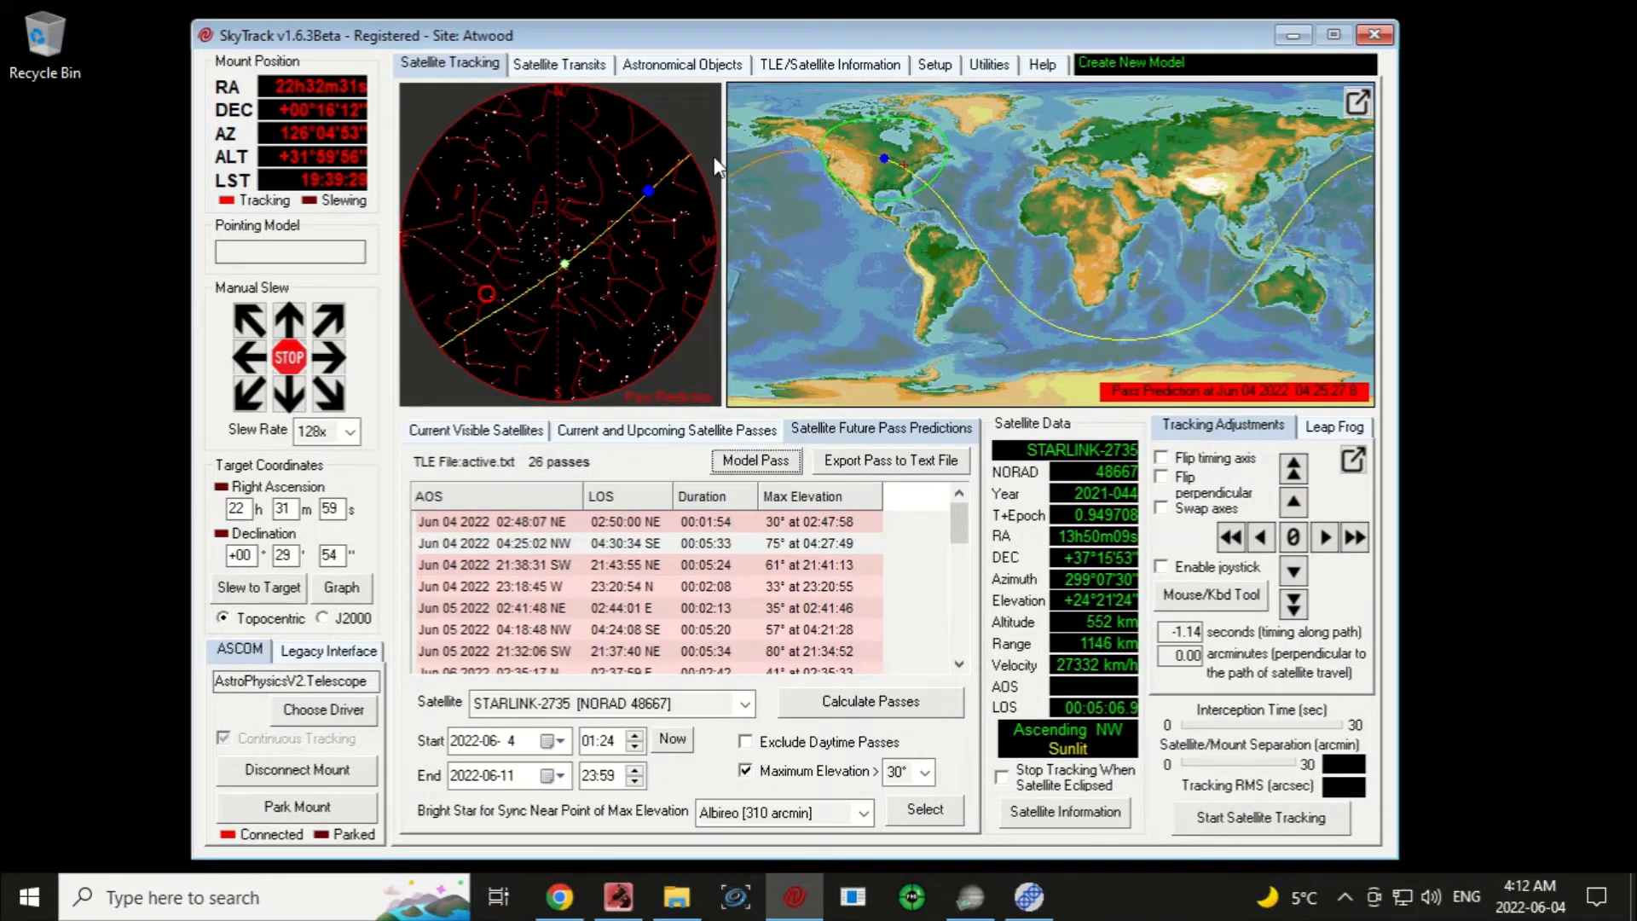
pyautogui.click(1003, 68)
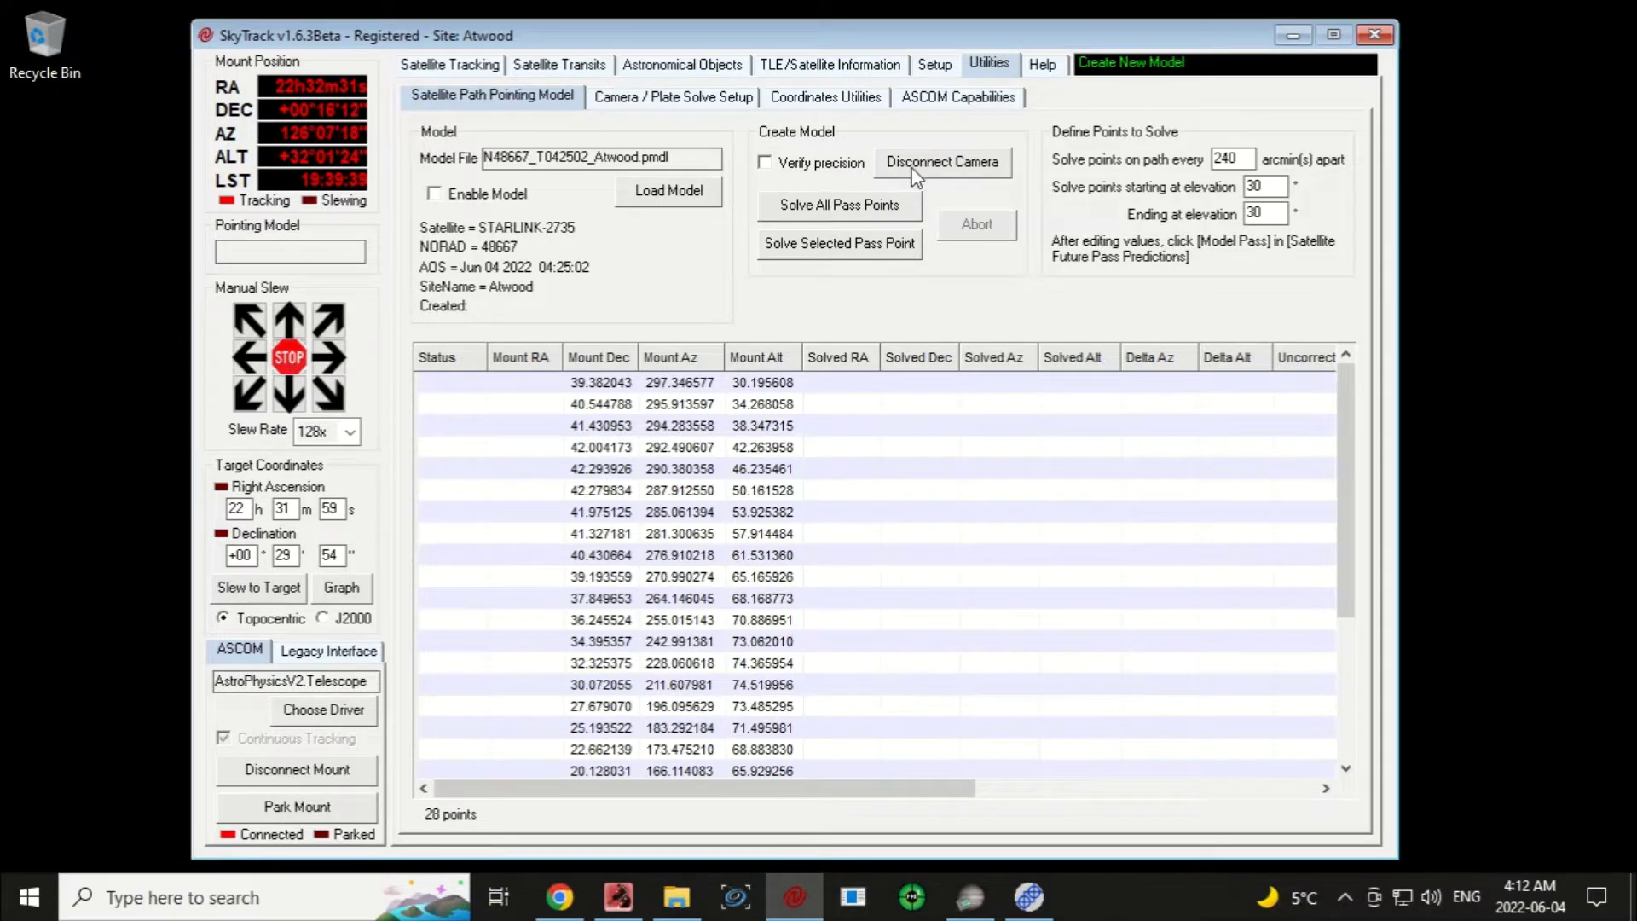
pyautogui.click(844, 206)
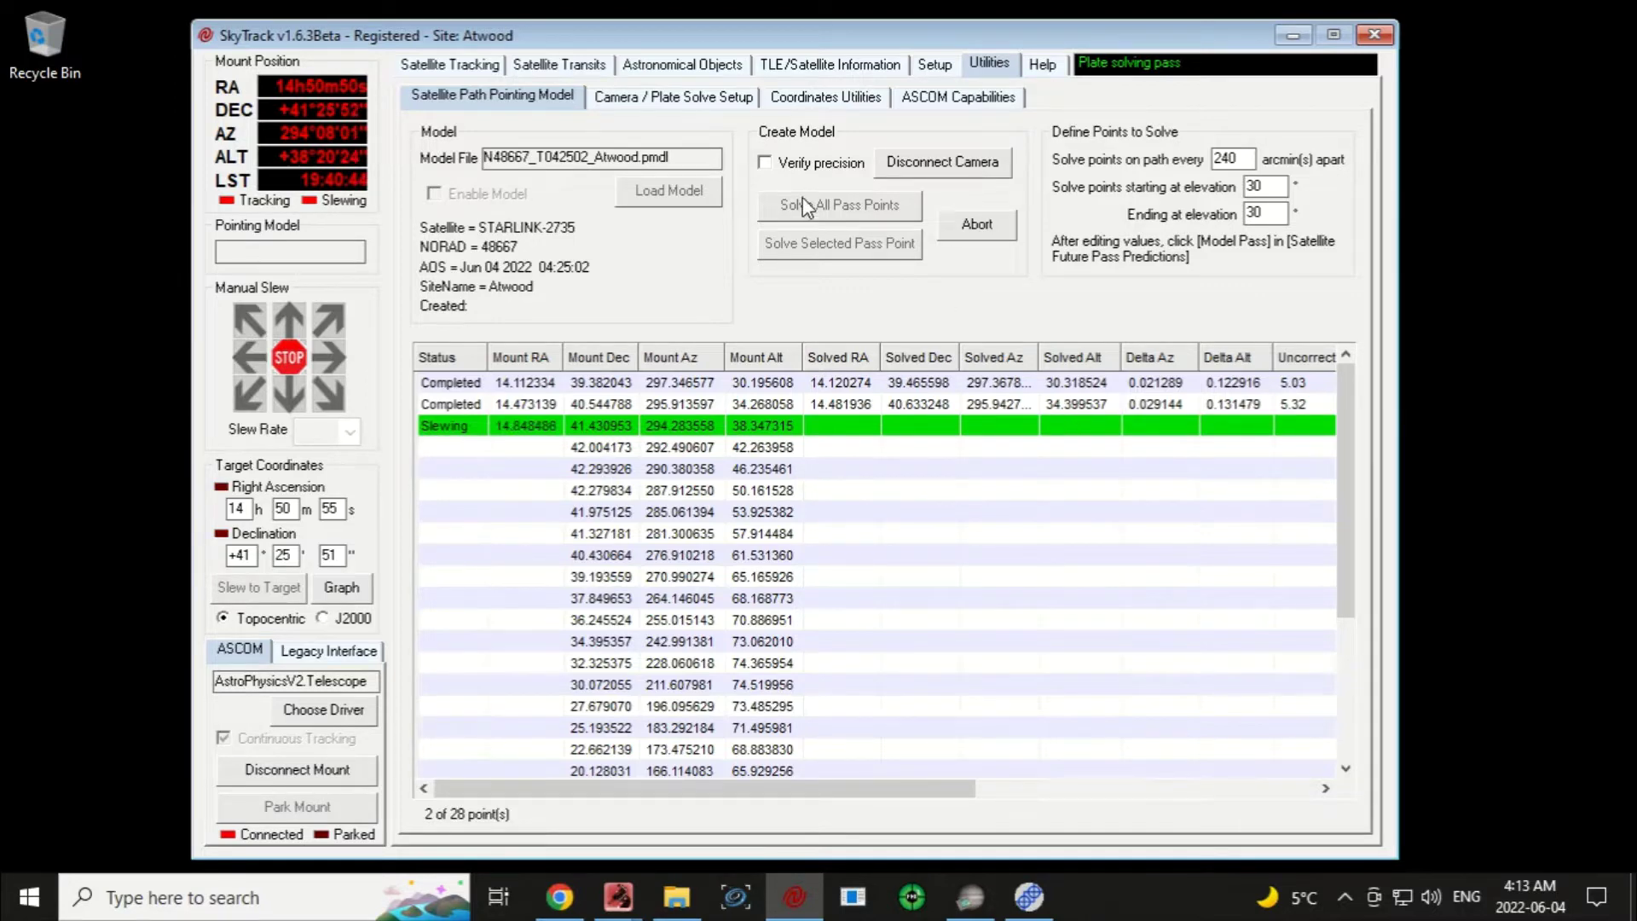
# Step: Verify the precision of the points being solved, inspect their corrected error, and turn the verification off again
pyautogui.click(766, 164)
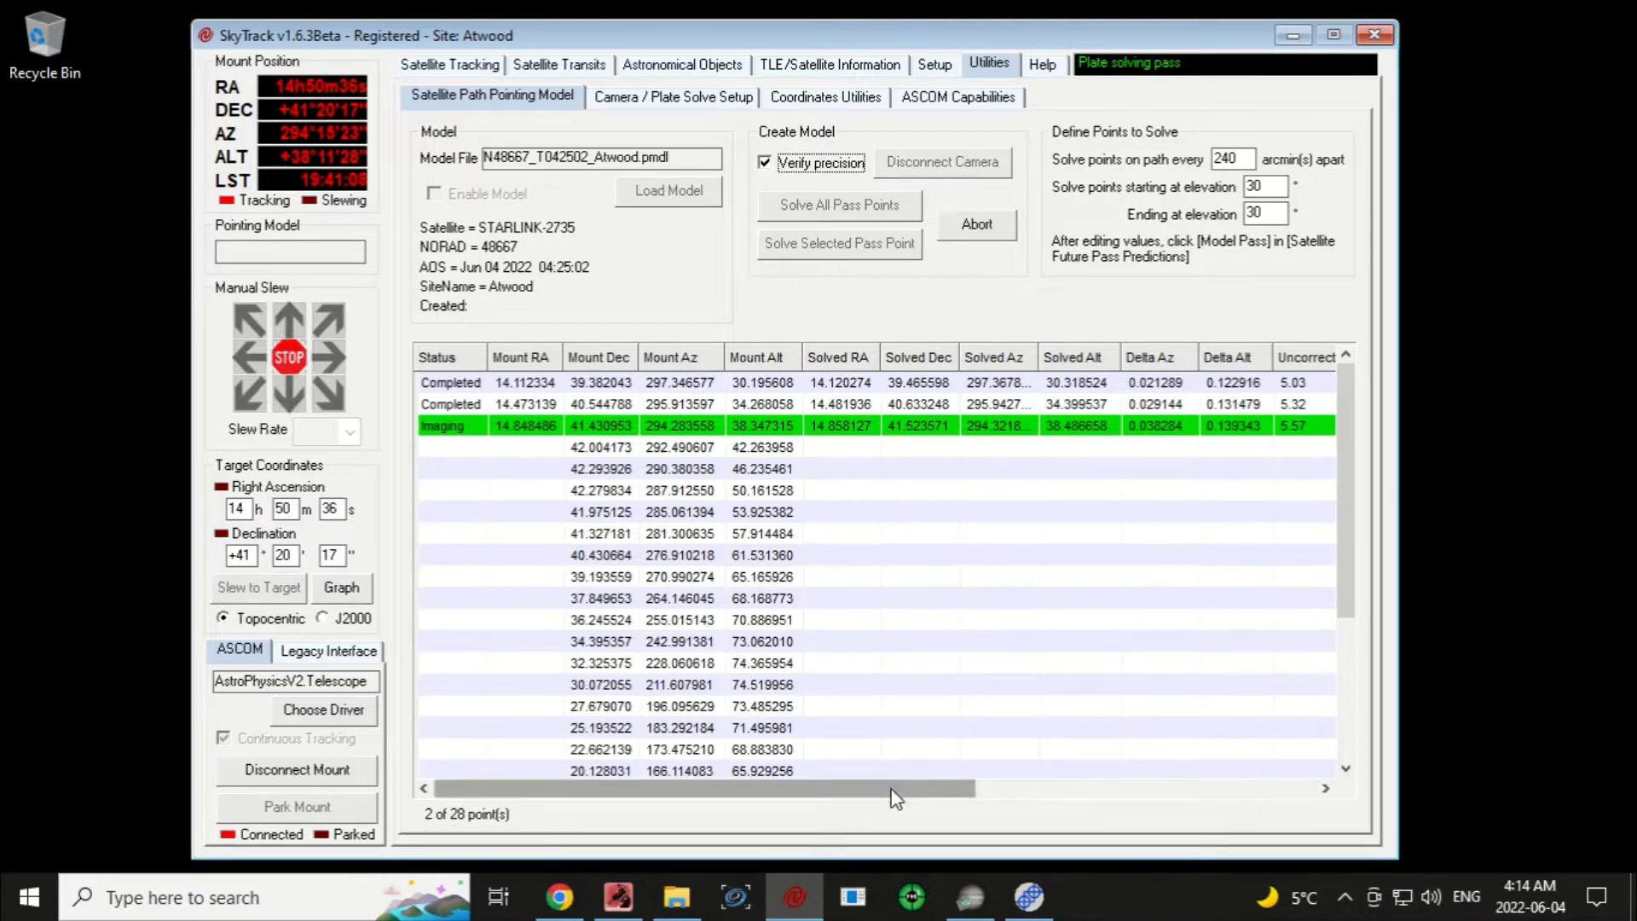
pyautogui.moveTo(892, 789); pyautogui.dragTo(996, 800)
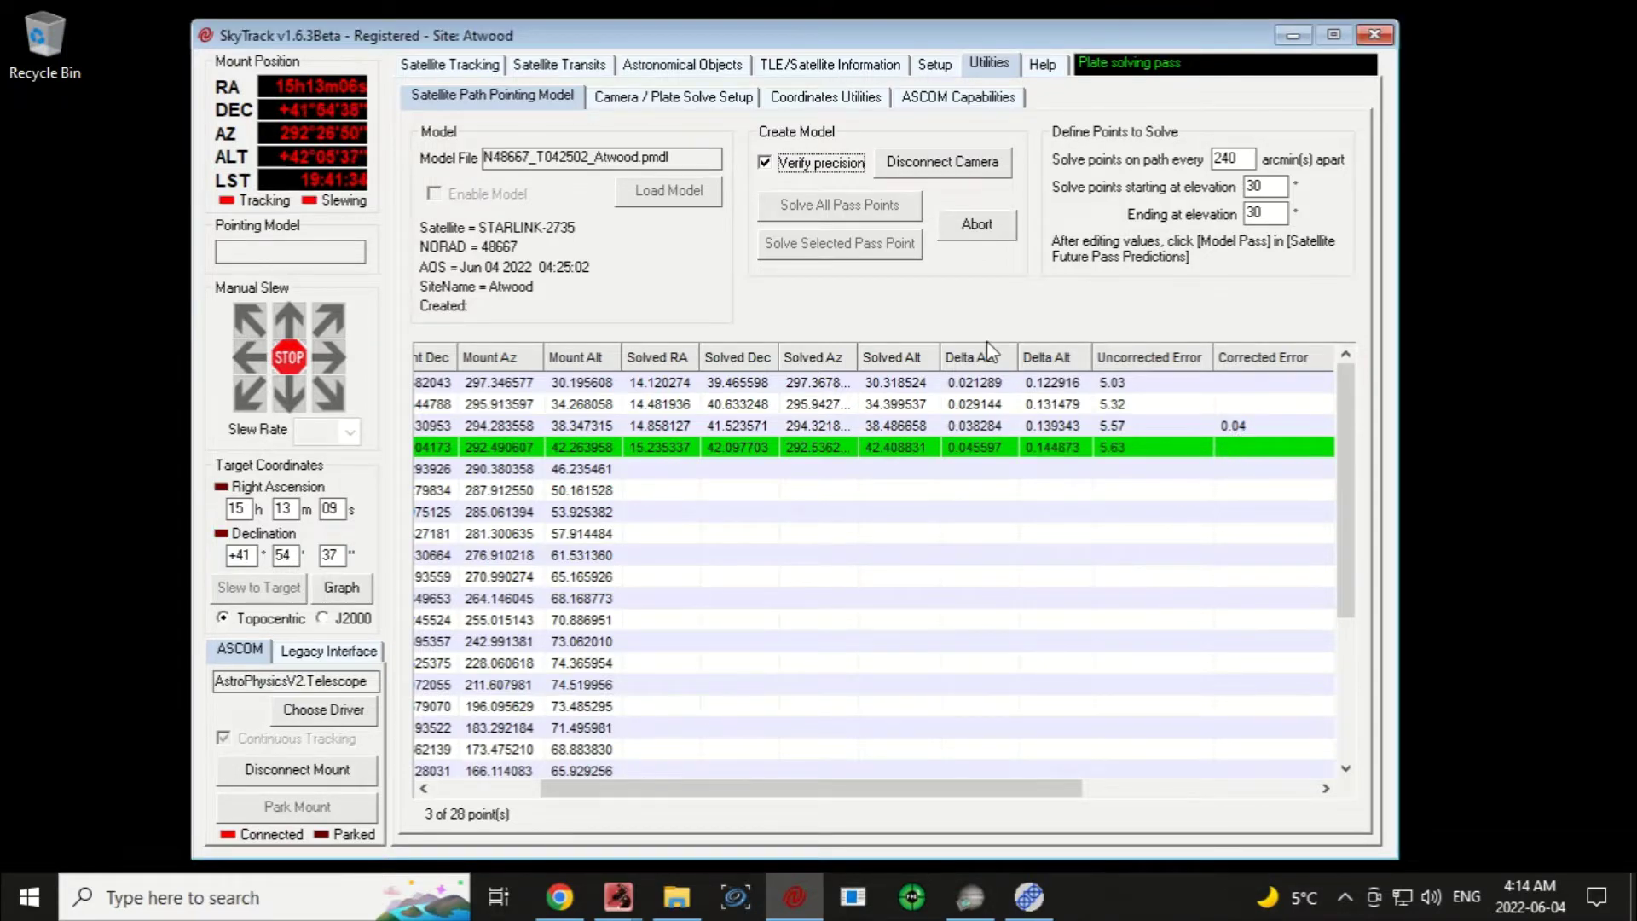
pyautogui.click(765, 163)
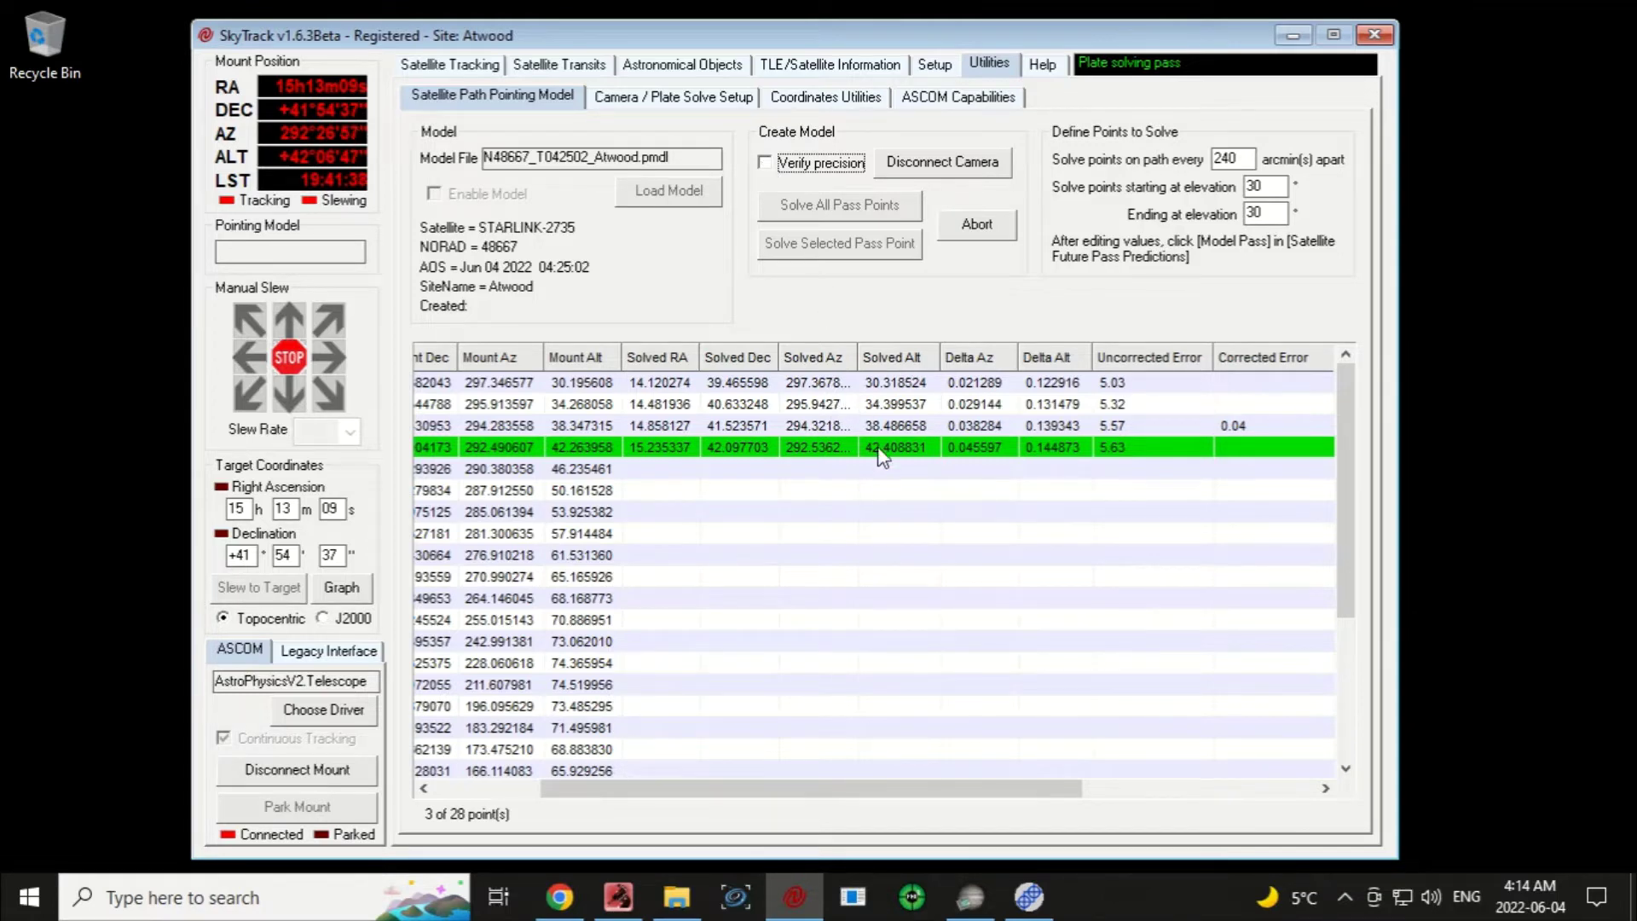
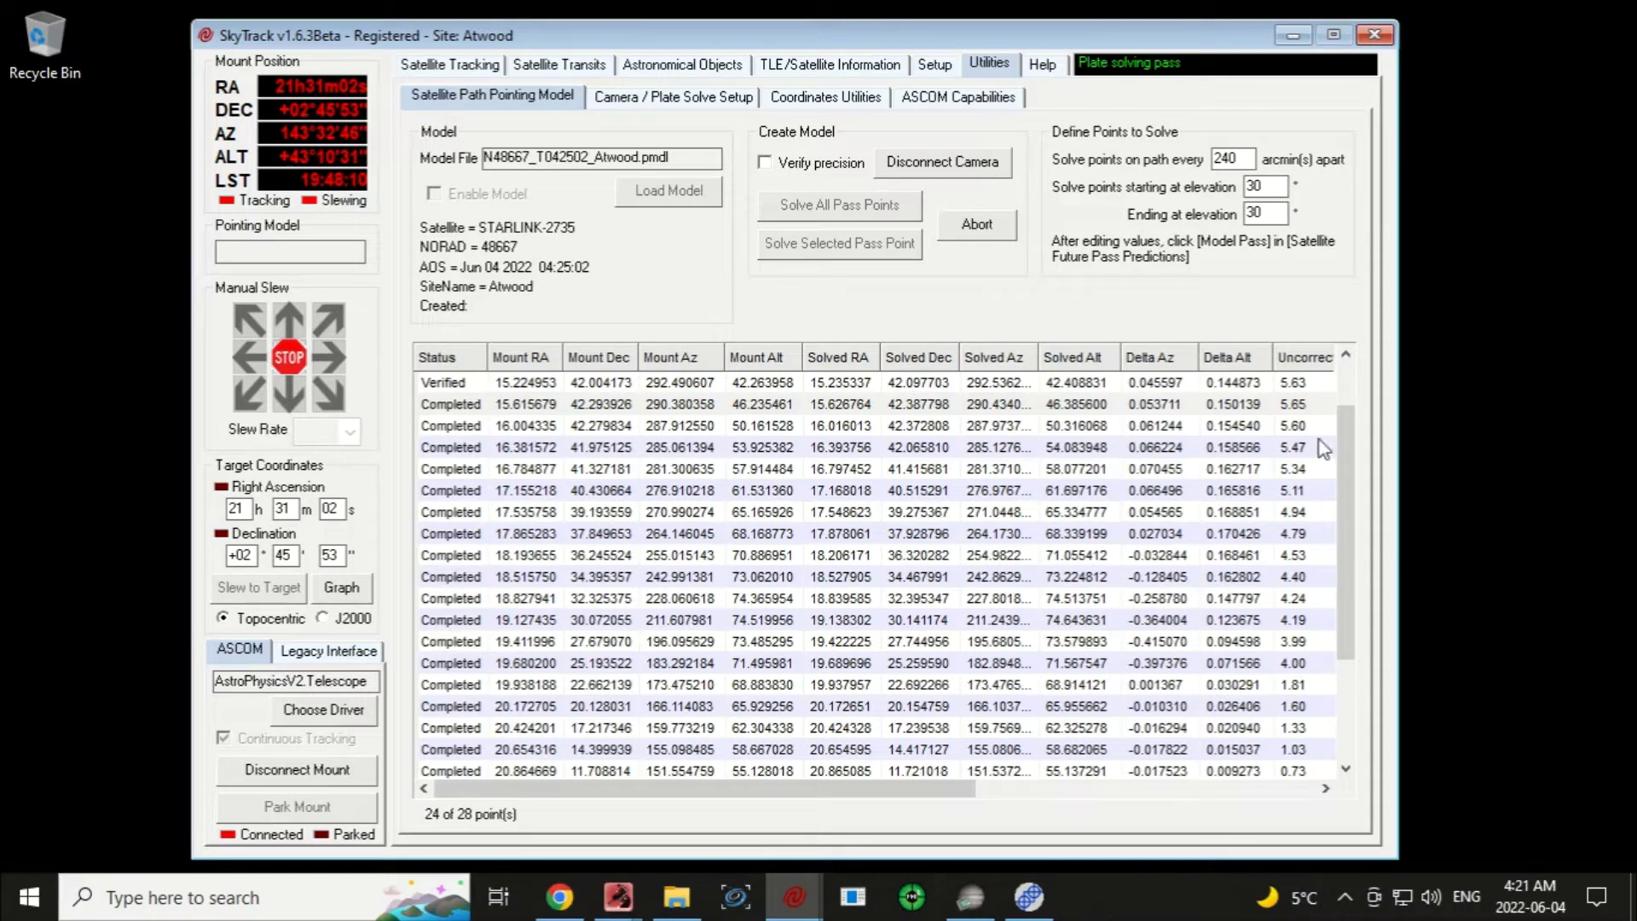
# Step: Review the solved pass points and re-solve only the one at mount azimuth 141.627656 and altitude 39.140724
pyautogui.scroll(1, 1343, 447)
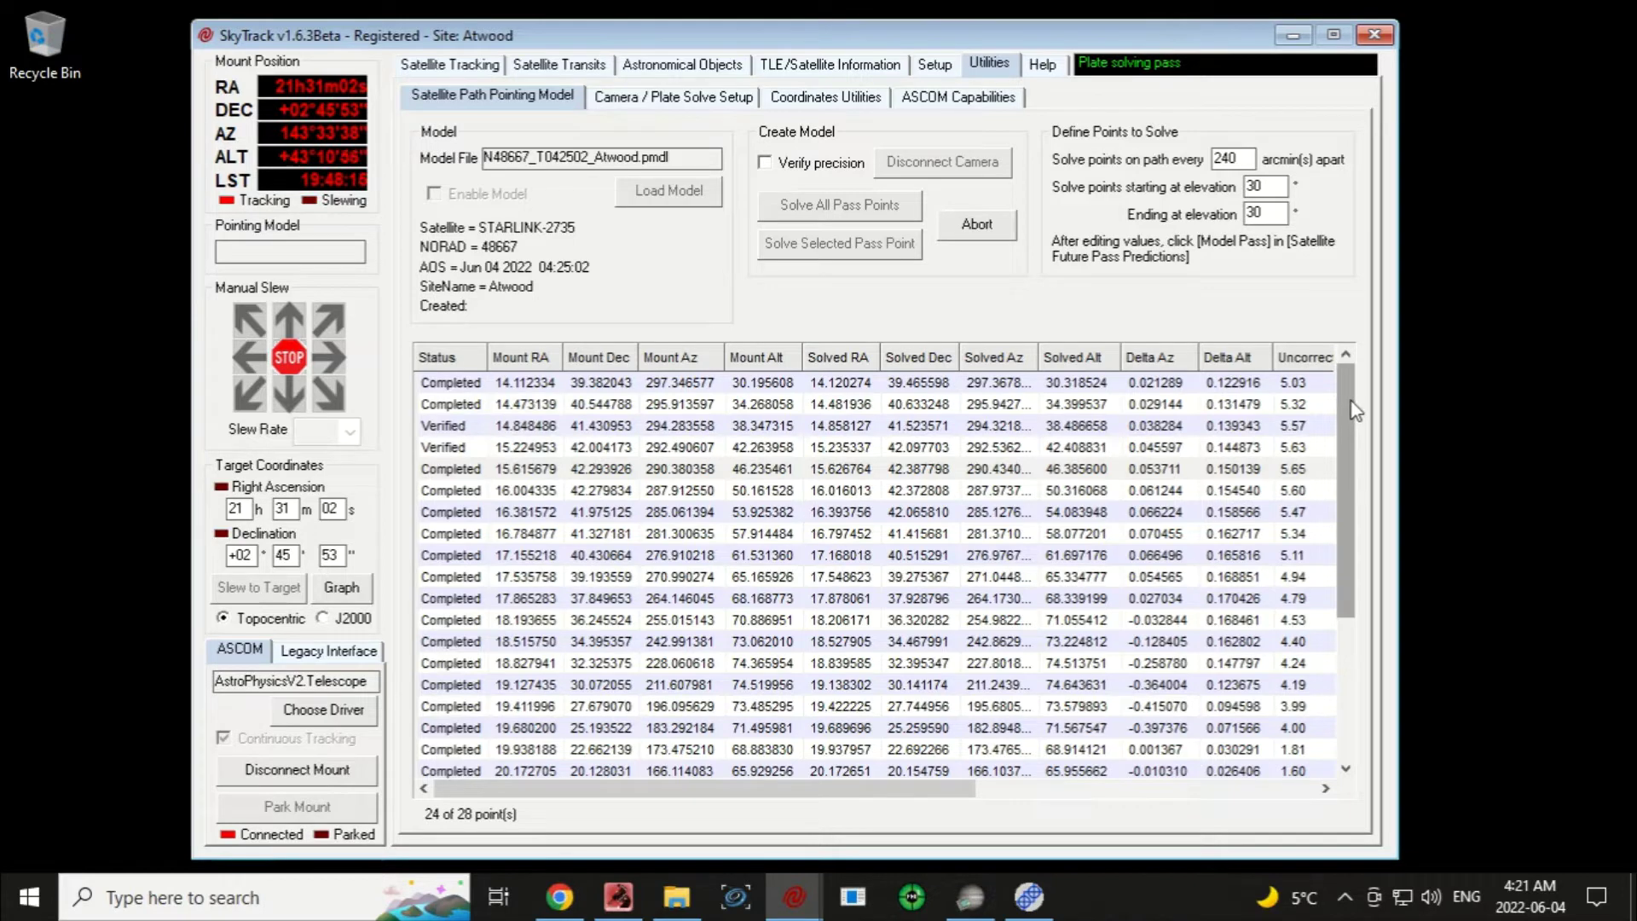
pyautogui.scroll(-1, 1356, 411)
pyautogui.scroll(1, 1347, 410)
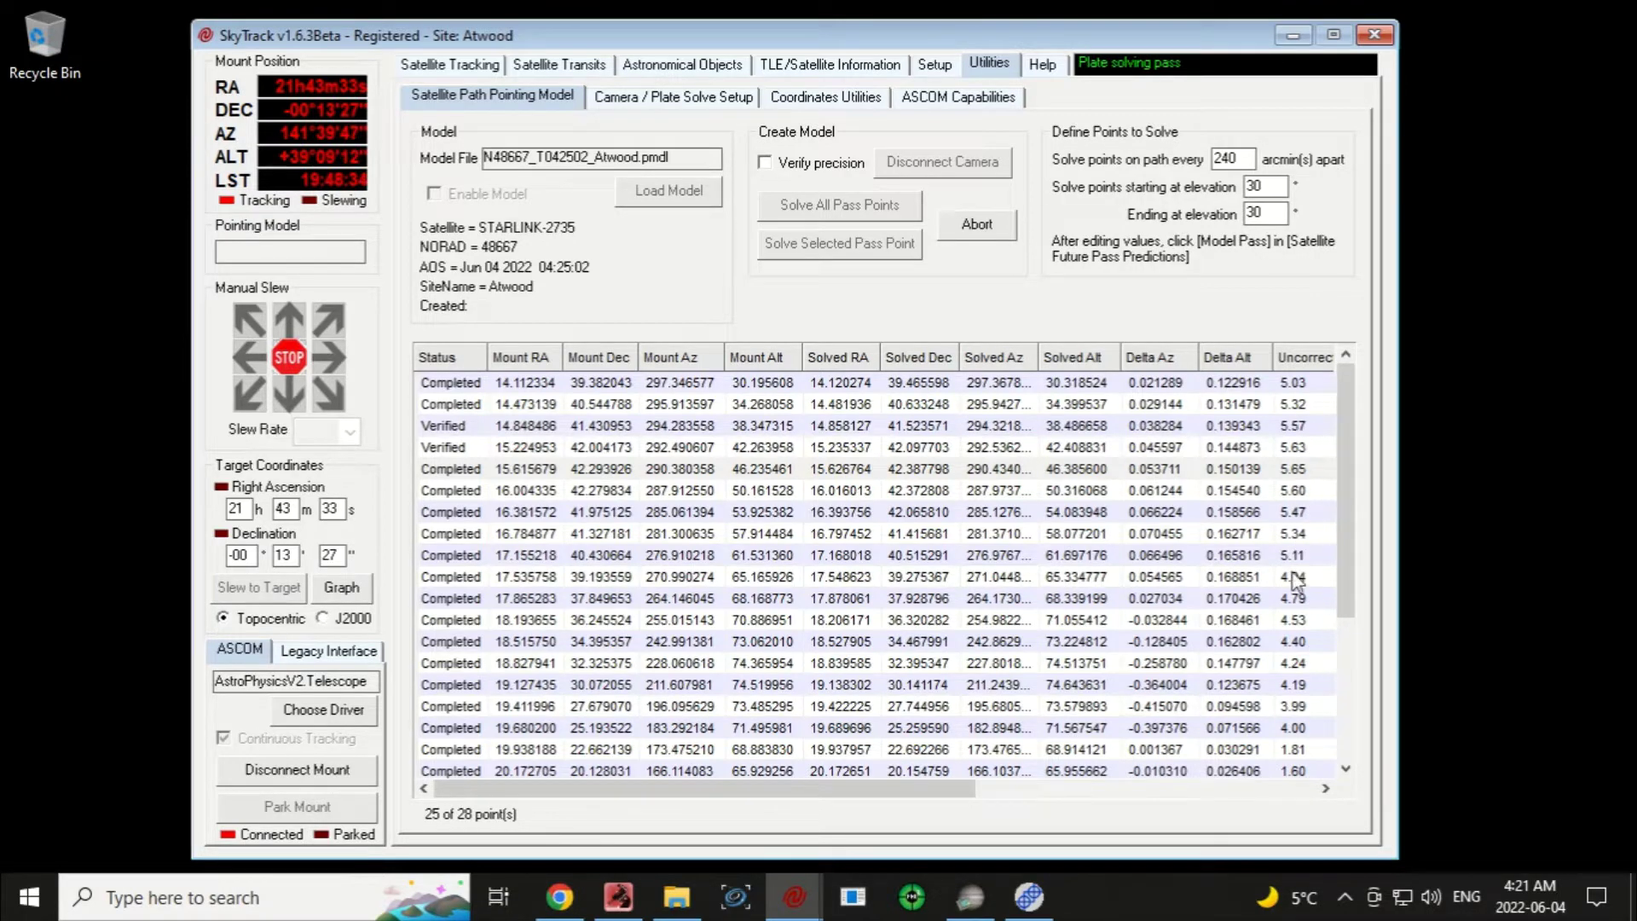
pyautogui.moveTo(1347, 550); pyautogui.dragTo(1353, 615)
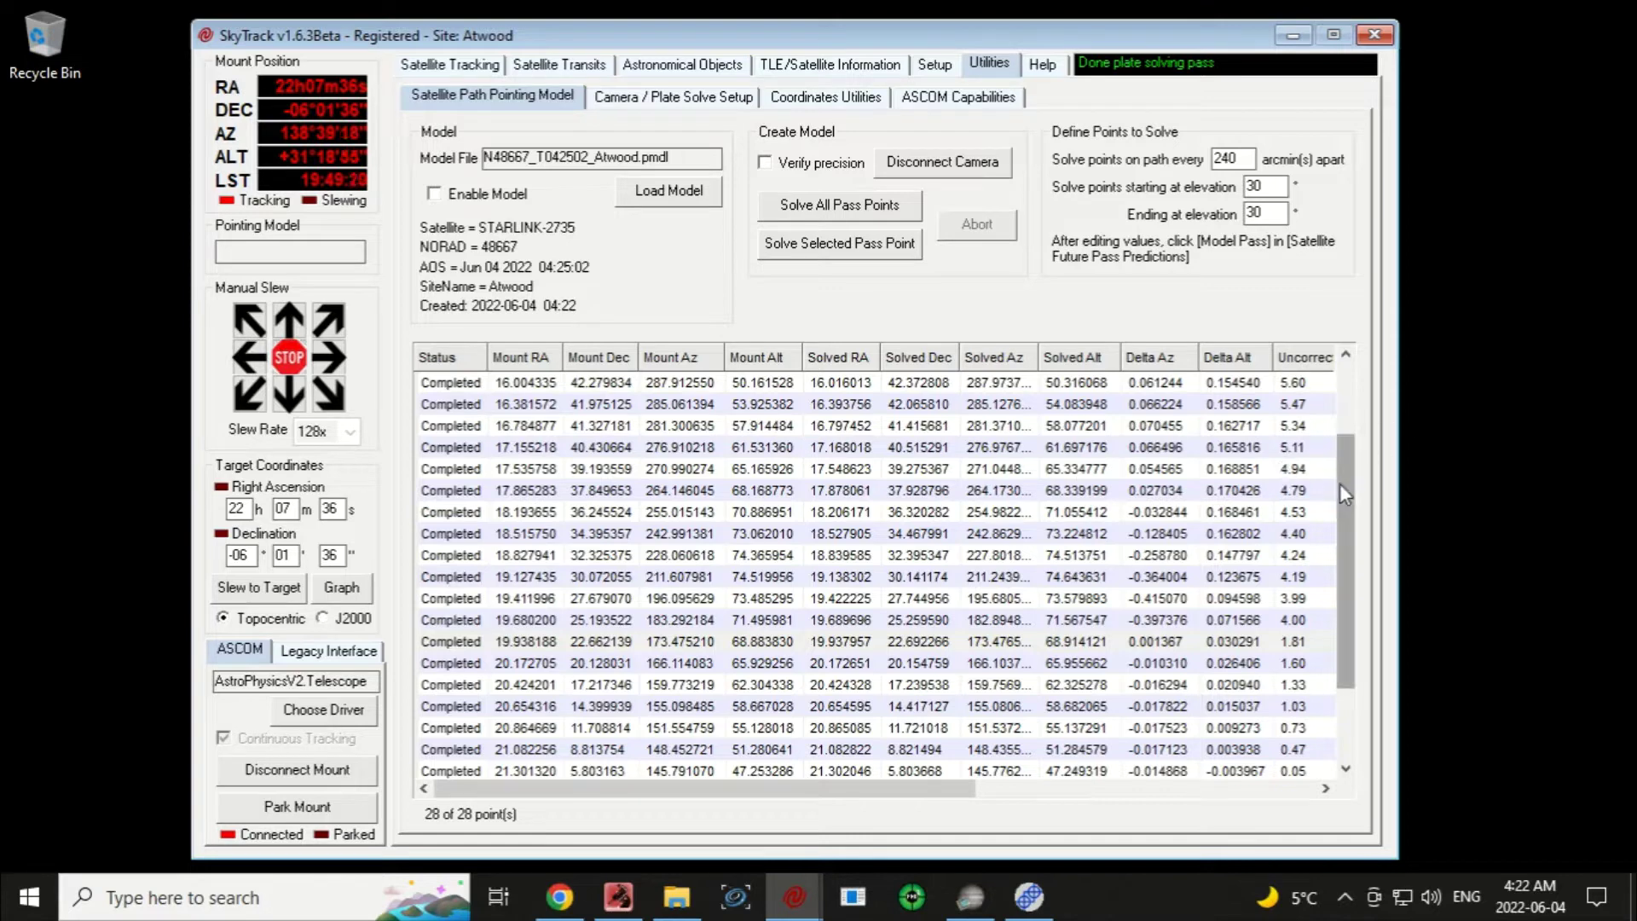
pyautogui.moveTo(1345, 488); pyautogui.dragTo(1338, 568)
pyautogui.click(972, 708)
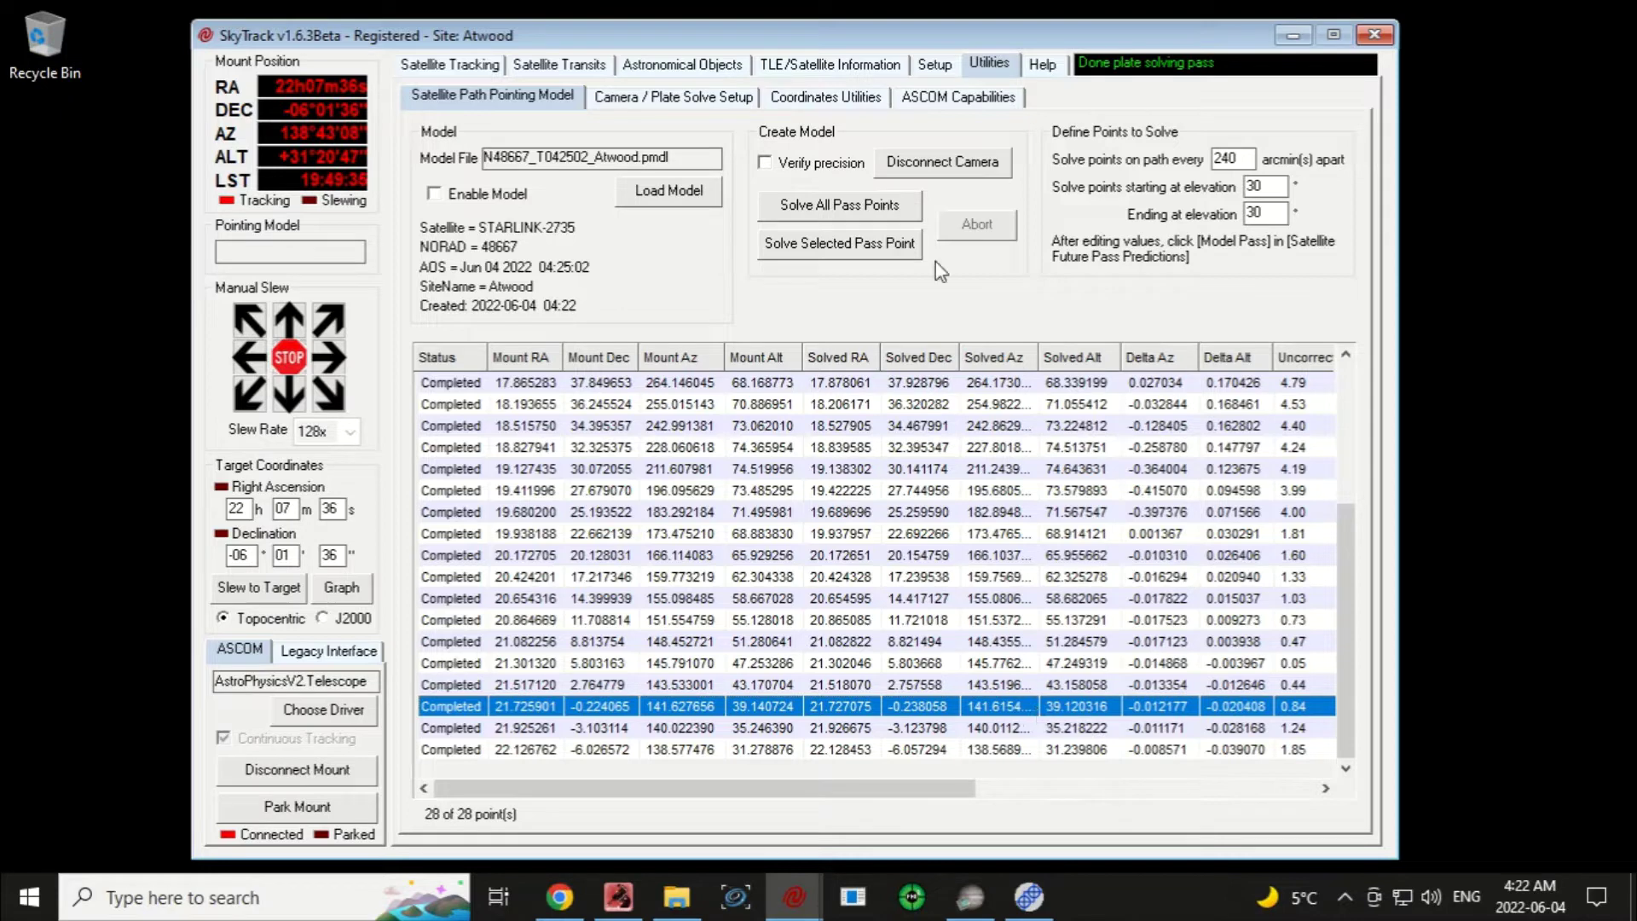
pyautogui.click(862, 244)
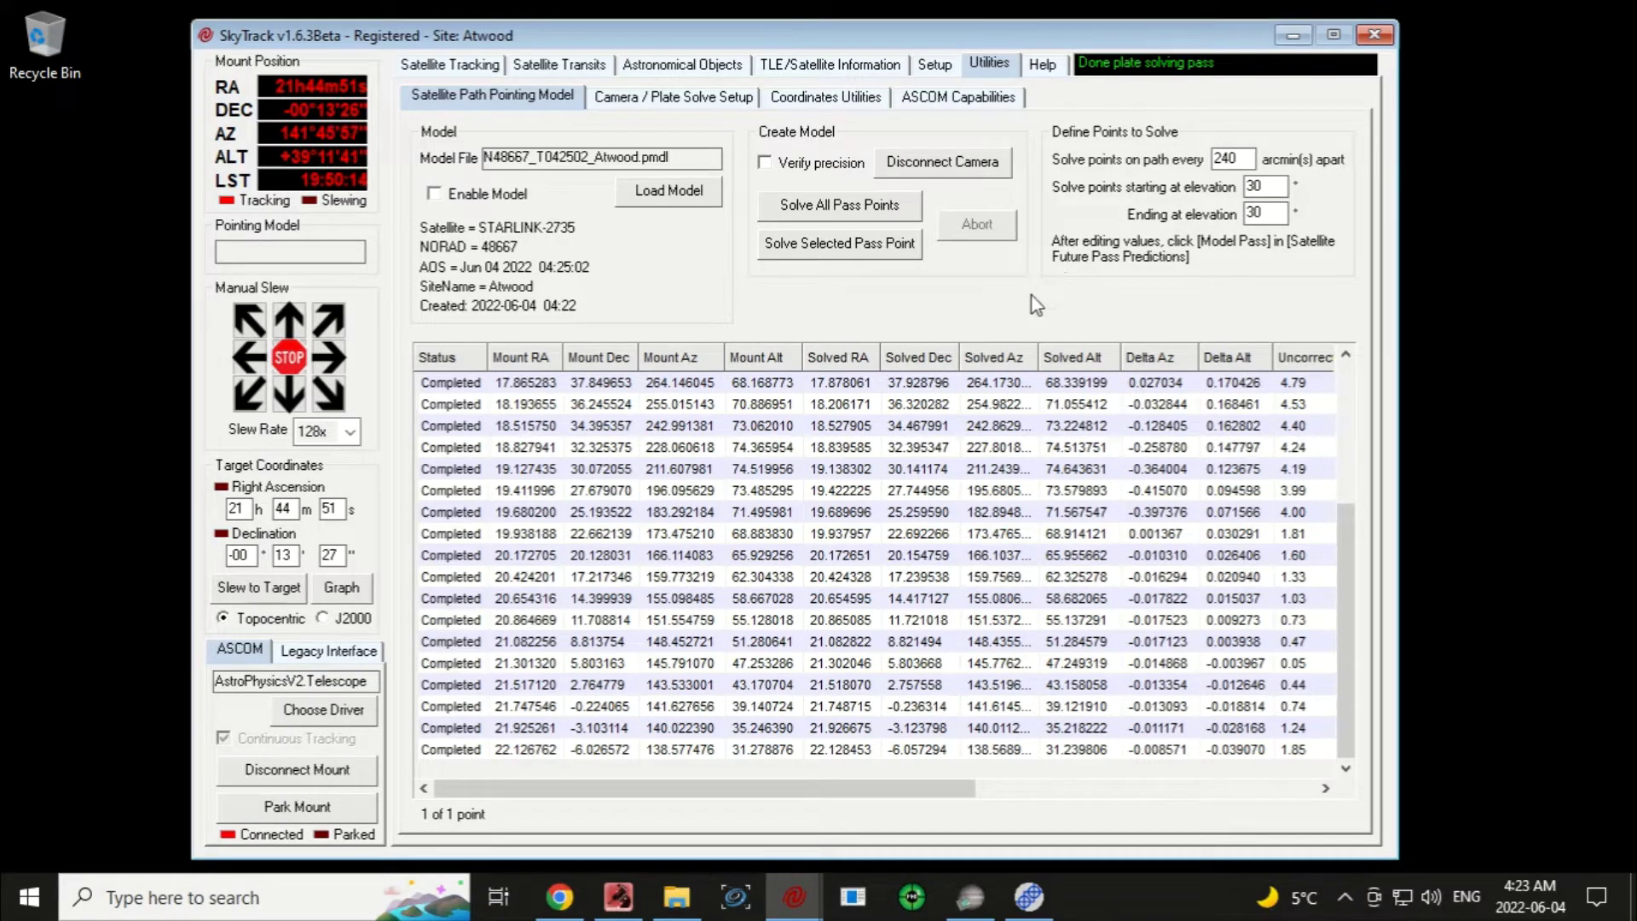
# Step: Enable the N48667_T042502_Atwood.pmdl pointing model and start satellite tracking of STARLINK-2735
pyautogui.click(433, 193)
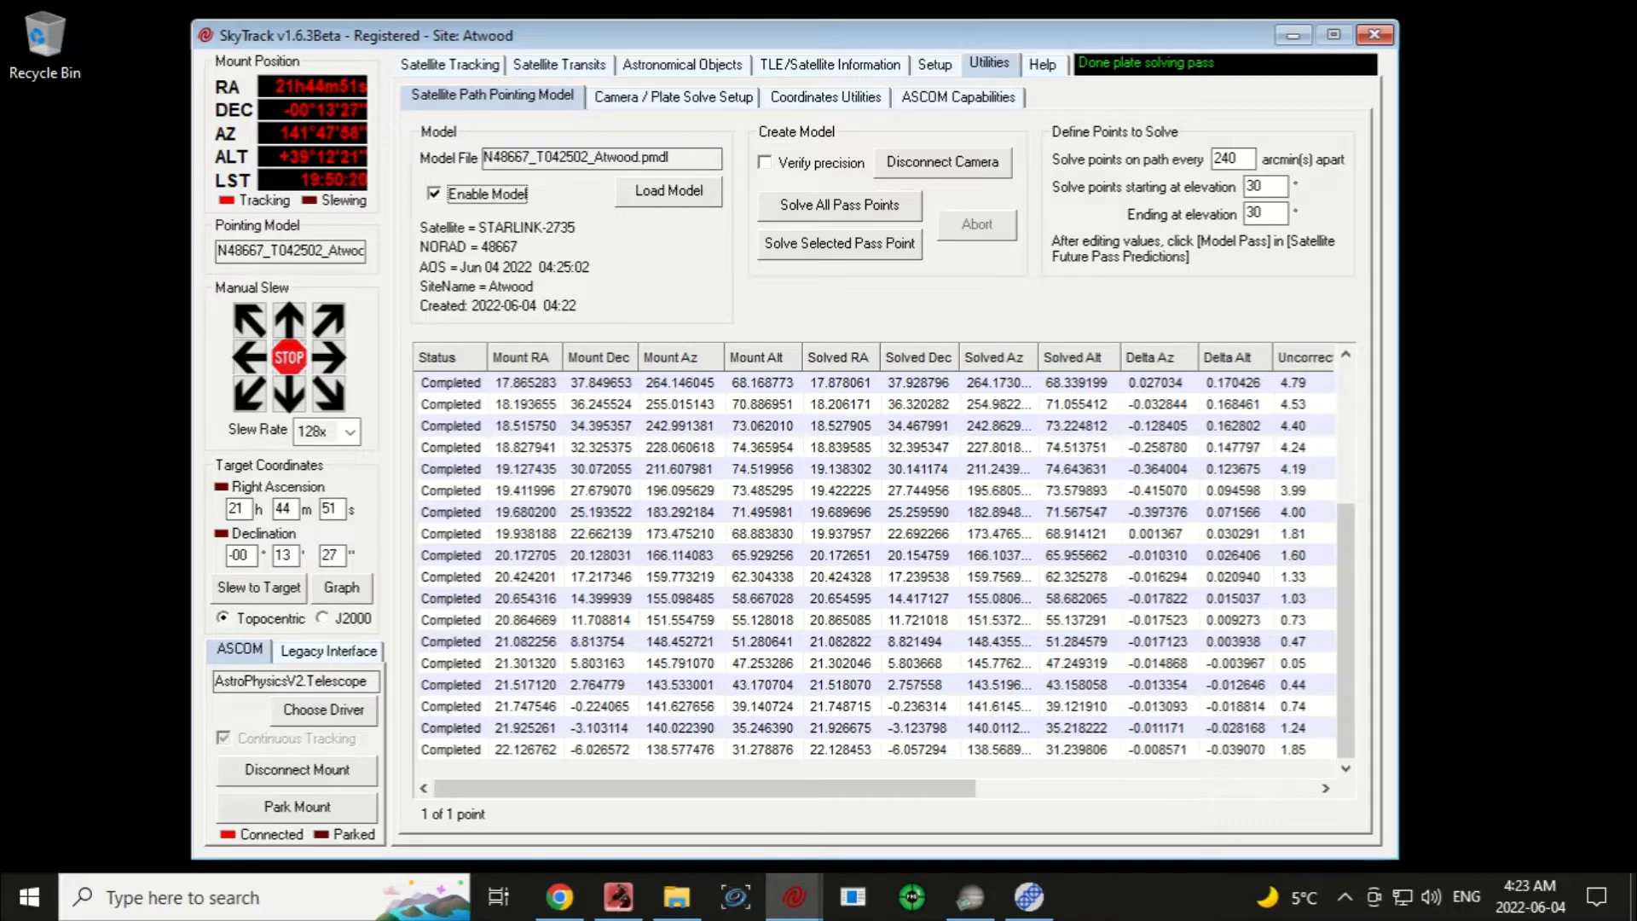
pyautogui.click(449, 66)
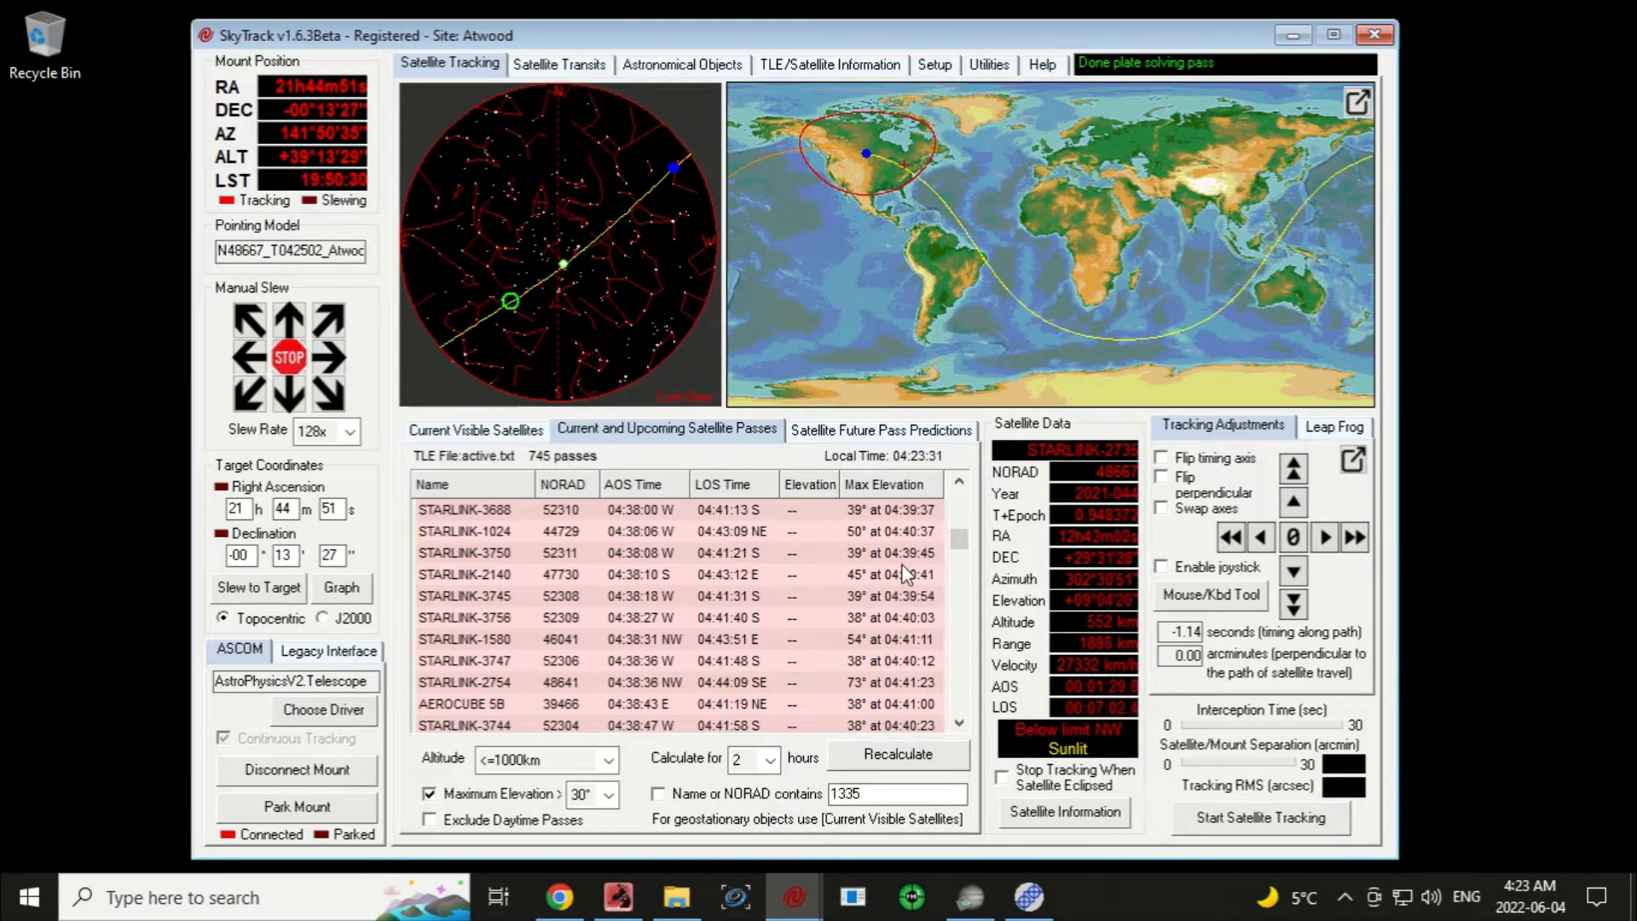
pyautogui.click(987, 66)
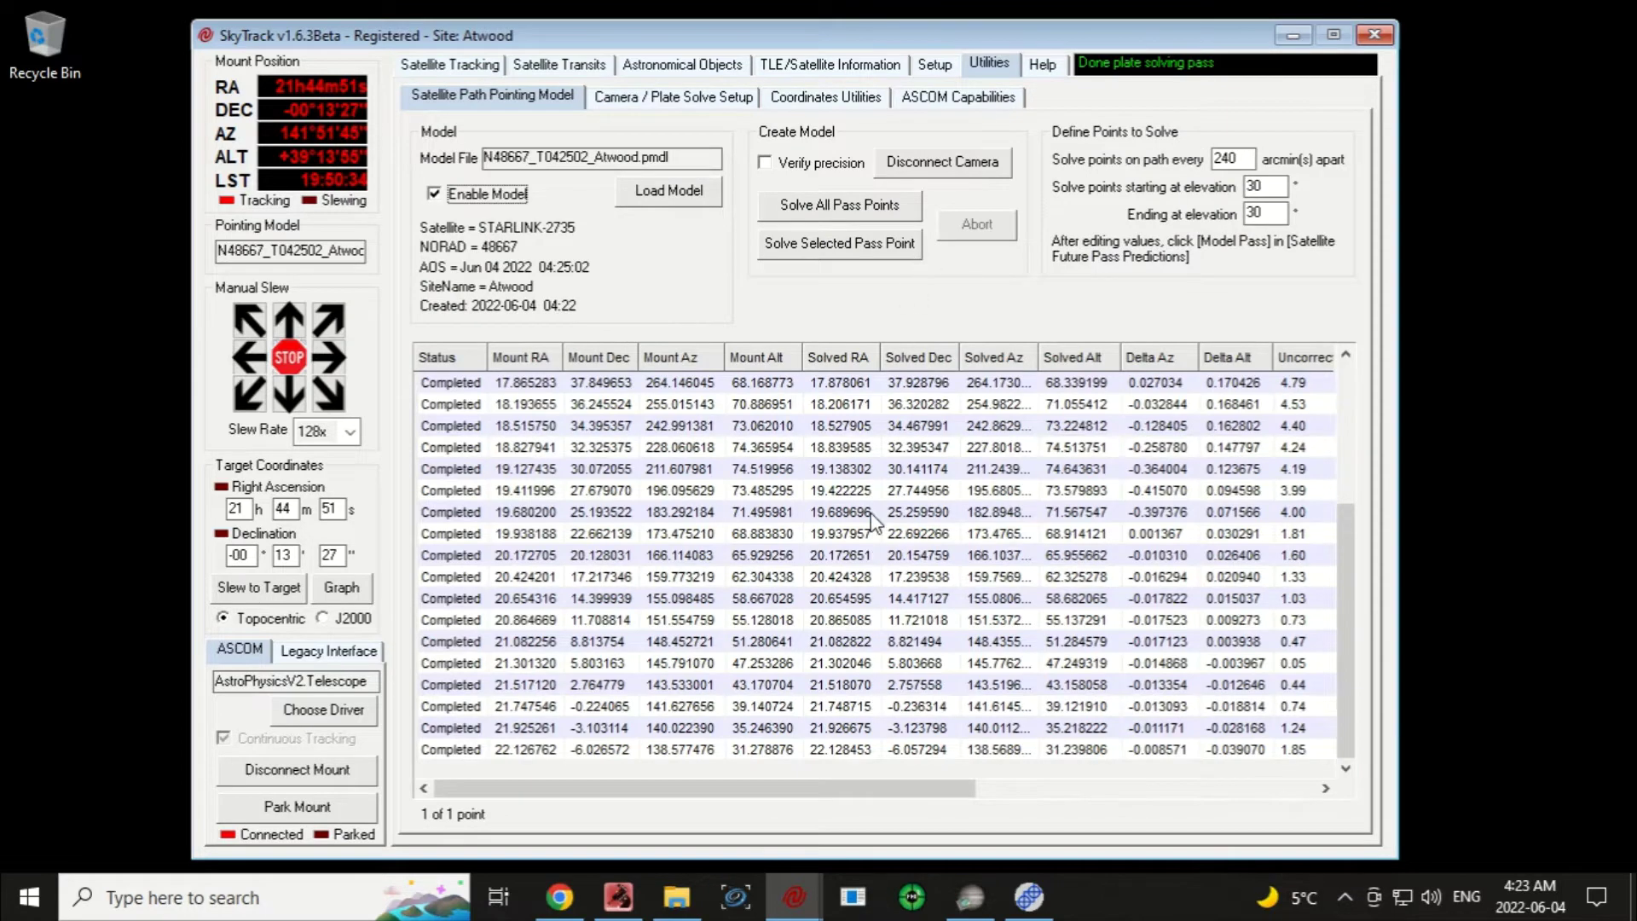
pyautogui.click(465, 69)
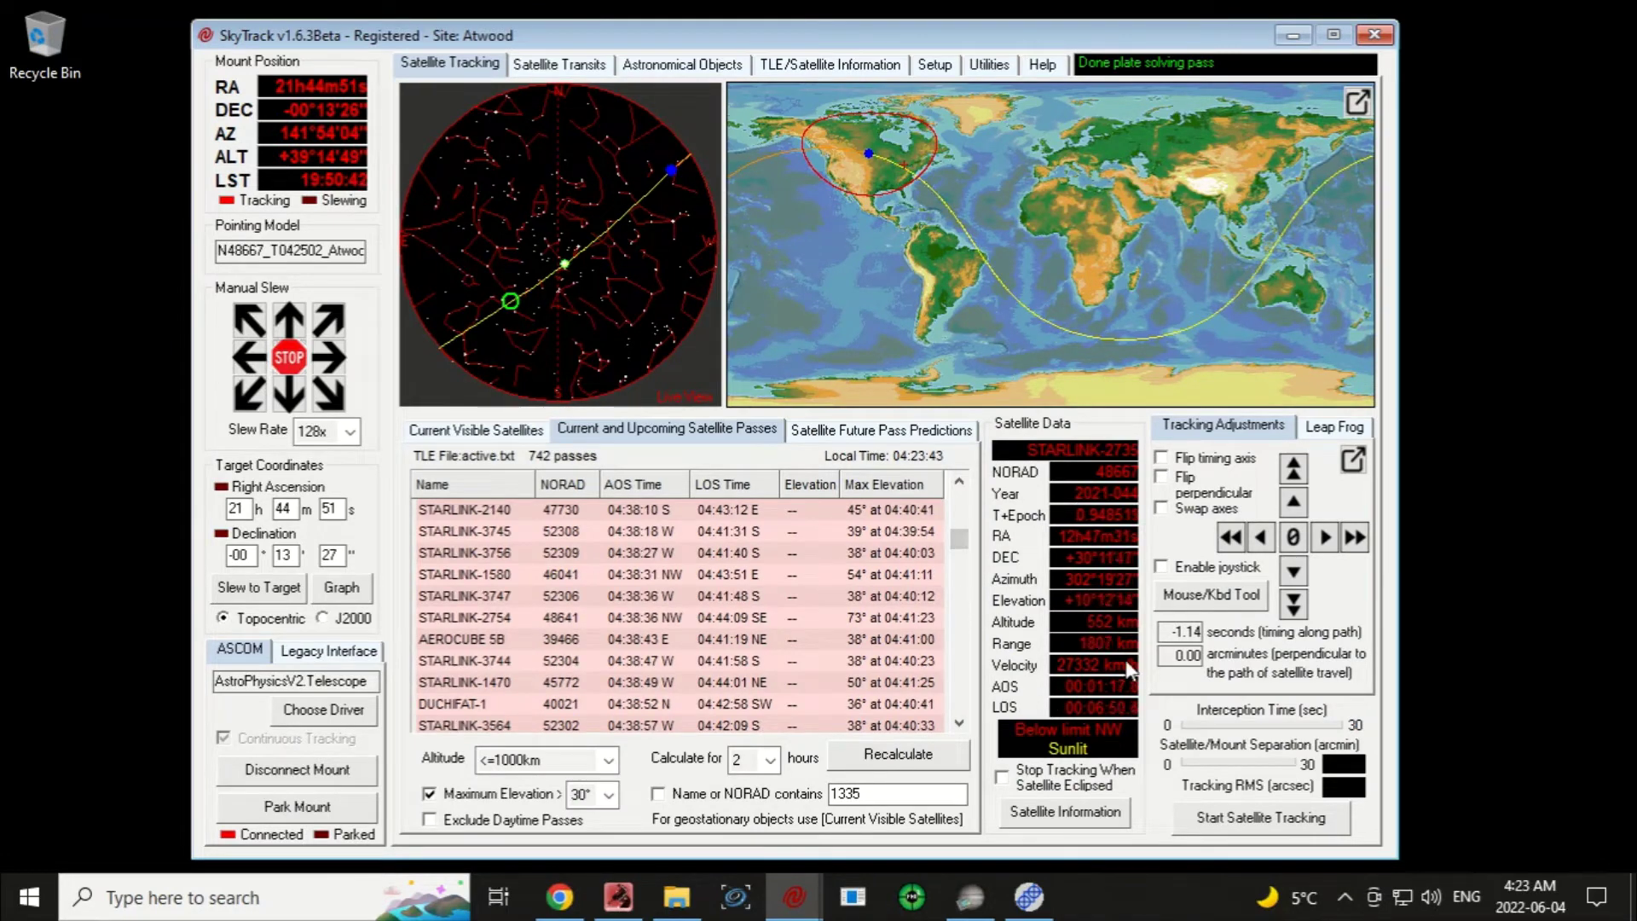
pyautogui.click(1247, 819)
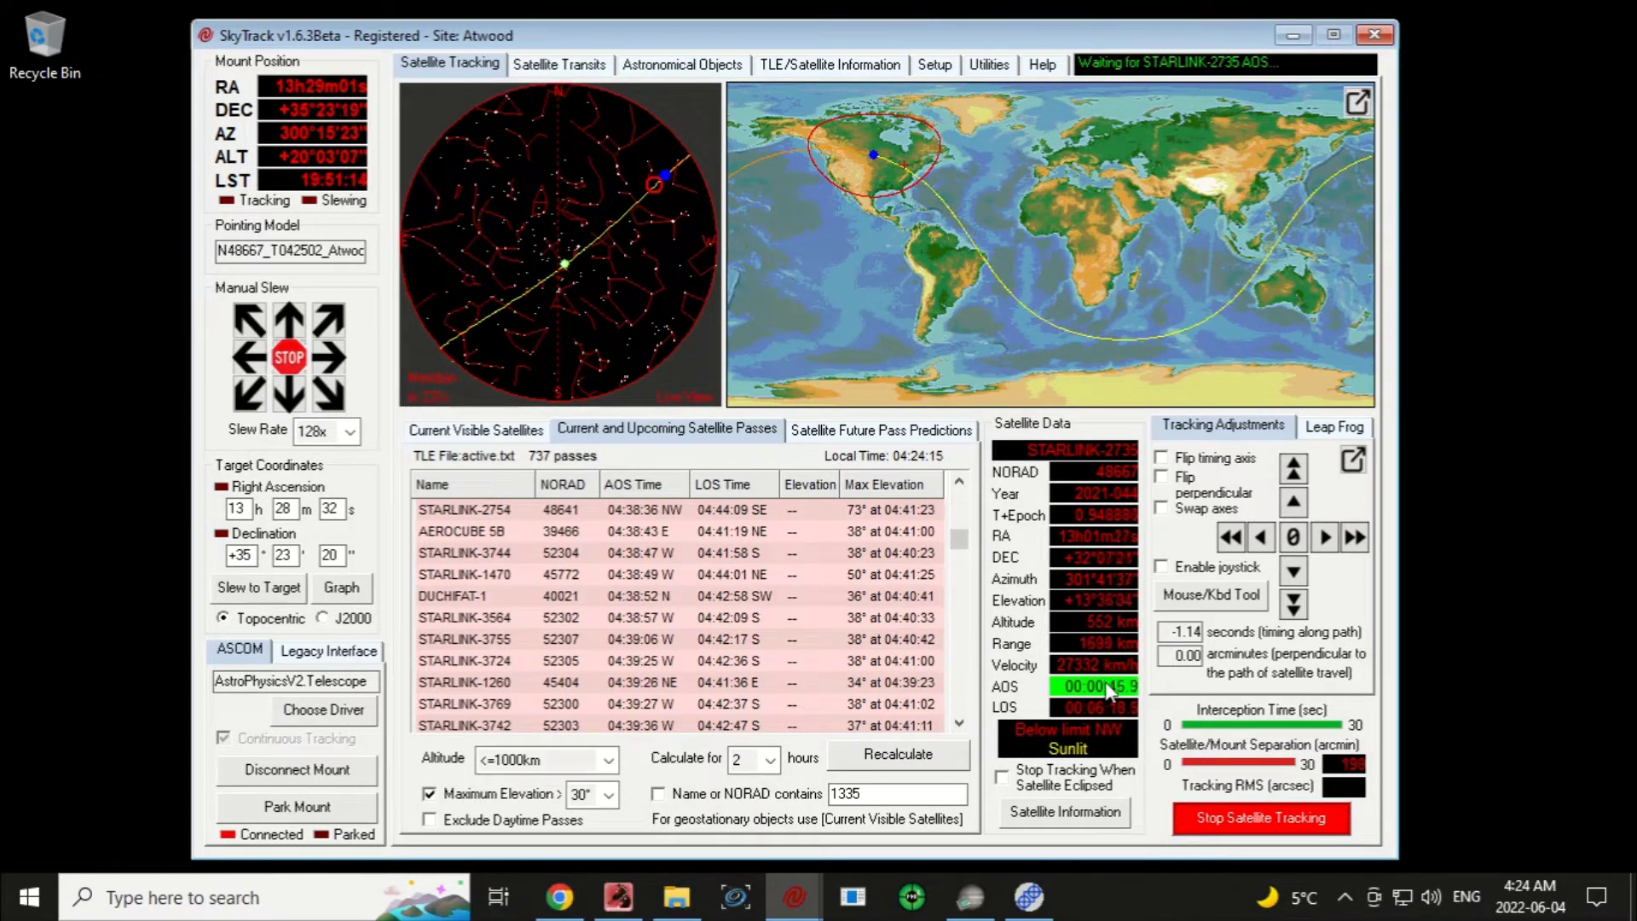
# Step: Leave only a detached tracking adjustments window on the desktop and switch to SharpCap Pro
pyautogui.click(1351, 461)
pyautogui.moveTo(1089, 503); pyautogui.dragTo(1133, 233)
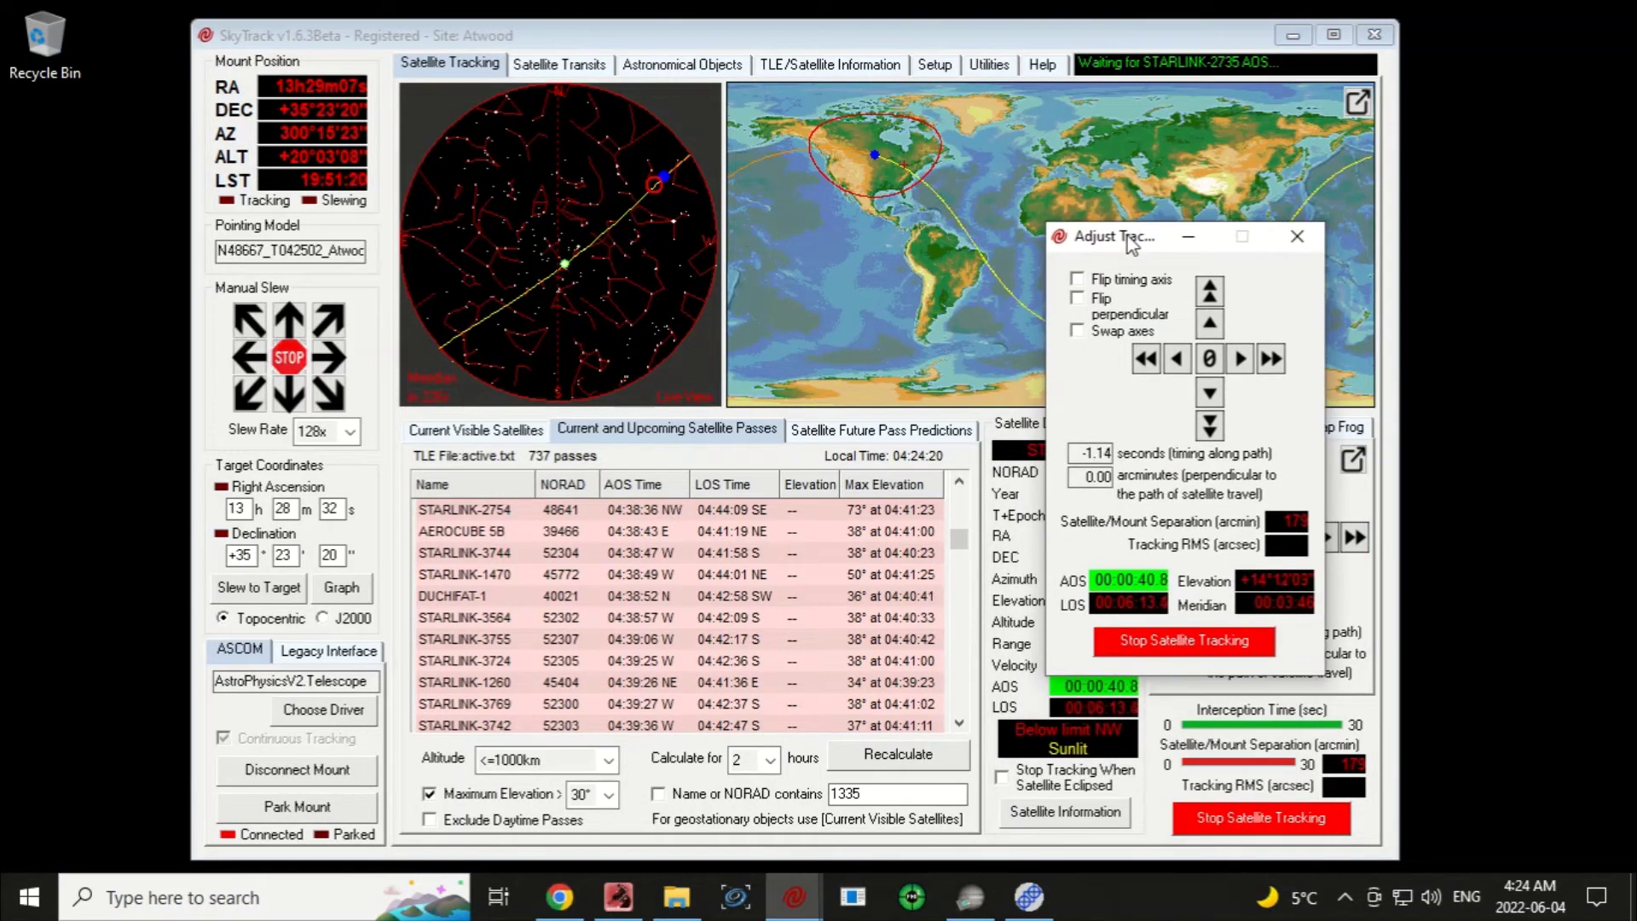
pyautogui.click(1291, 36)
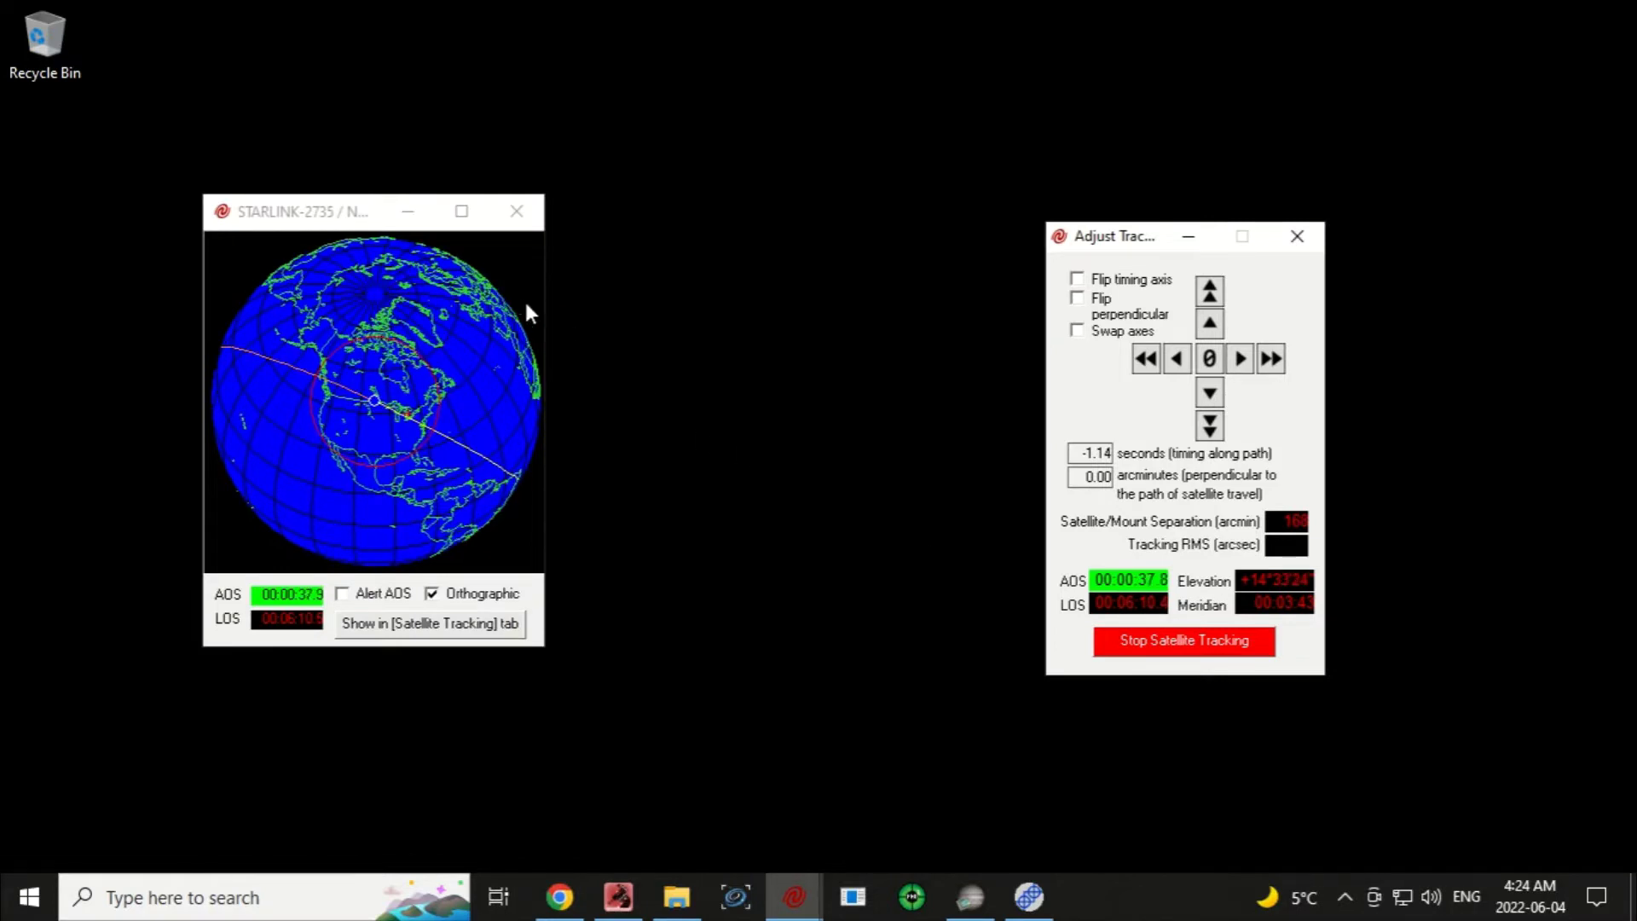
pyautogui.click(514, 217)
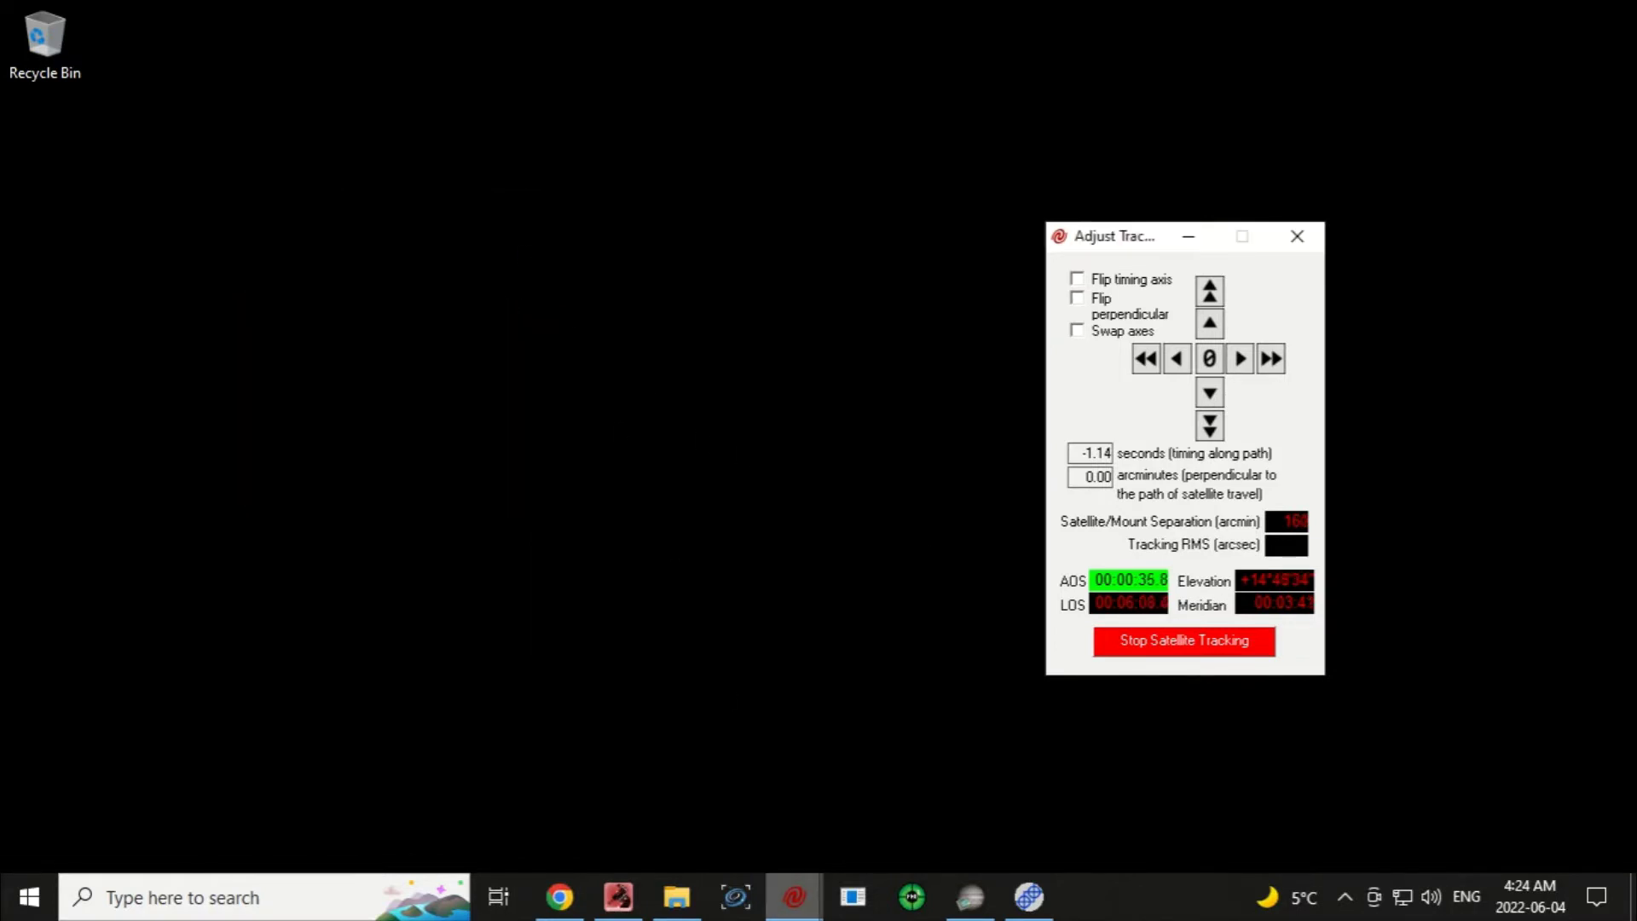
pyautogui.click(967, 895)
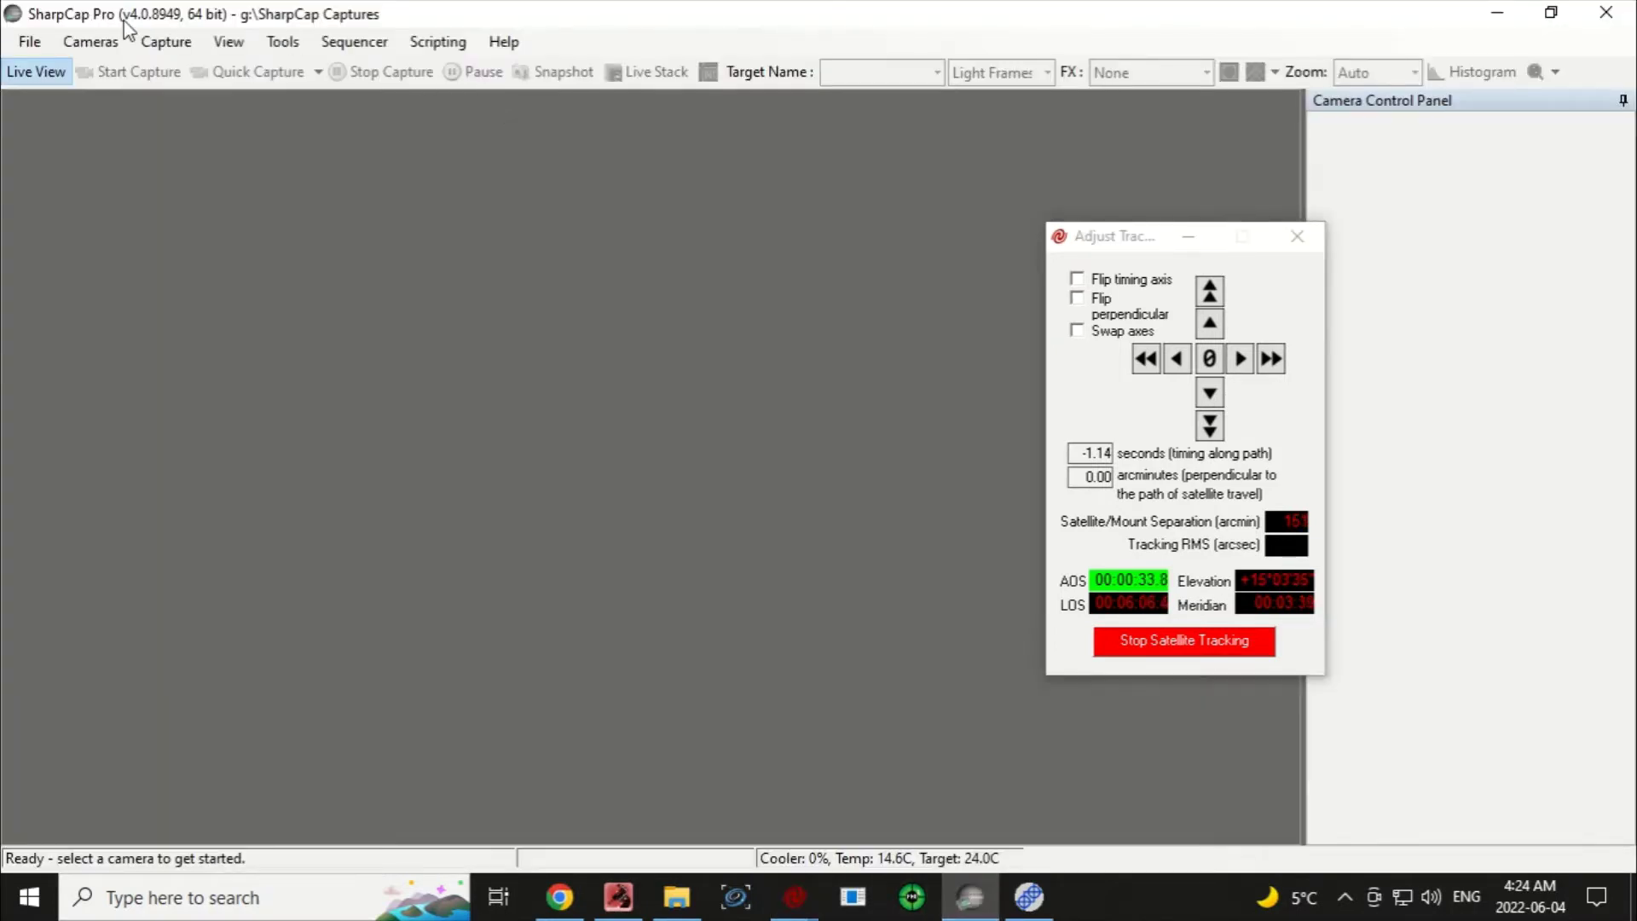
# Step: Connect the ZWO ASI2600MM Pro camera, move the tracking adjustments window clear of the camera settings, and set the capture area to 4176x4176
pyautogui.click(85, 42)
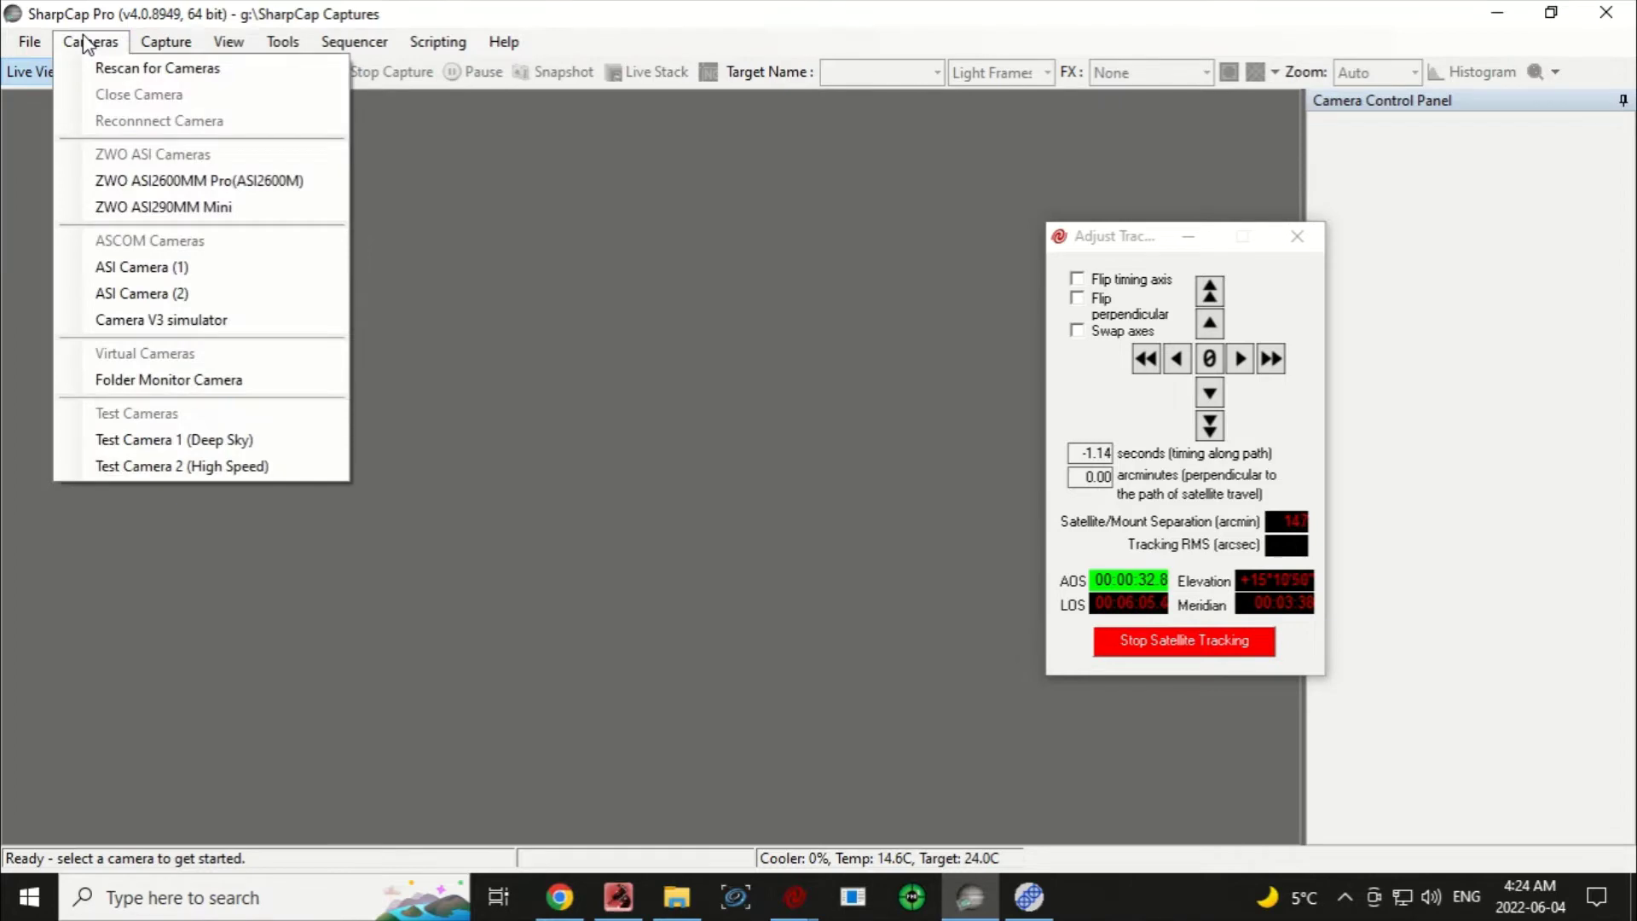
pyautogui.click(139, 181)
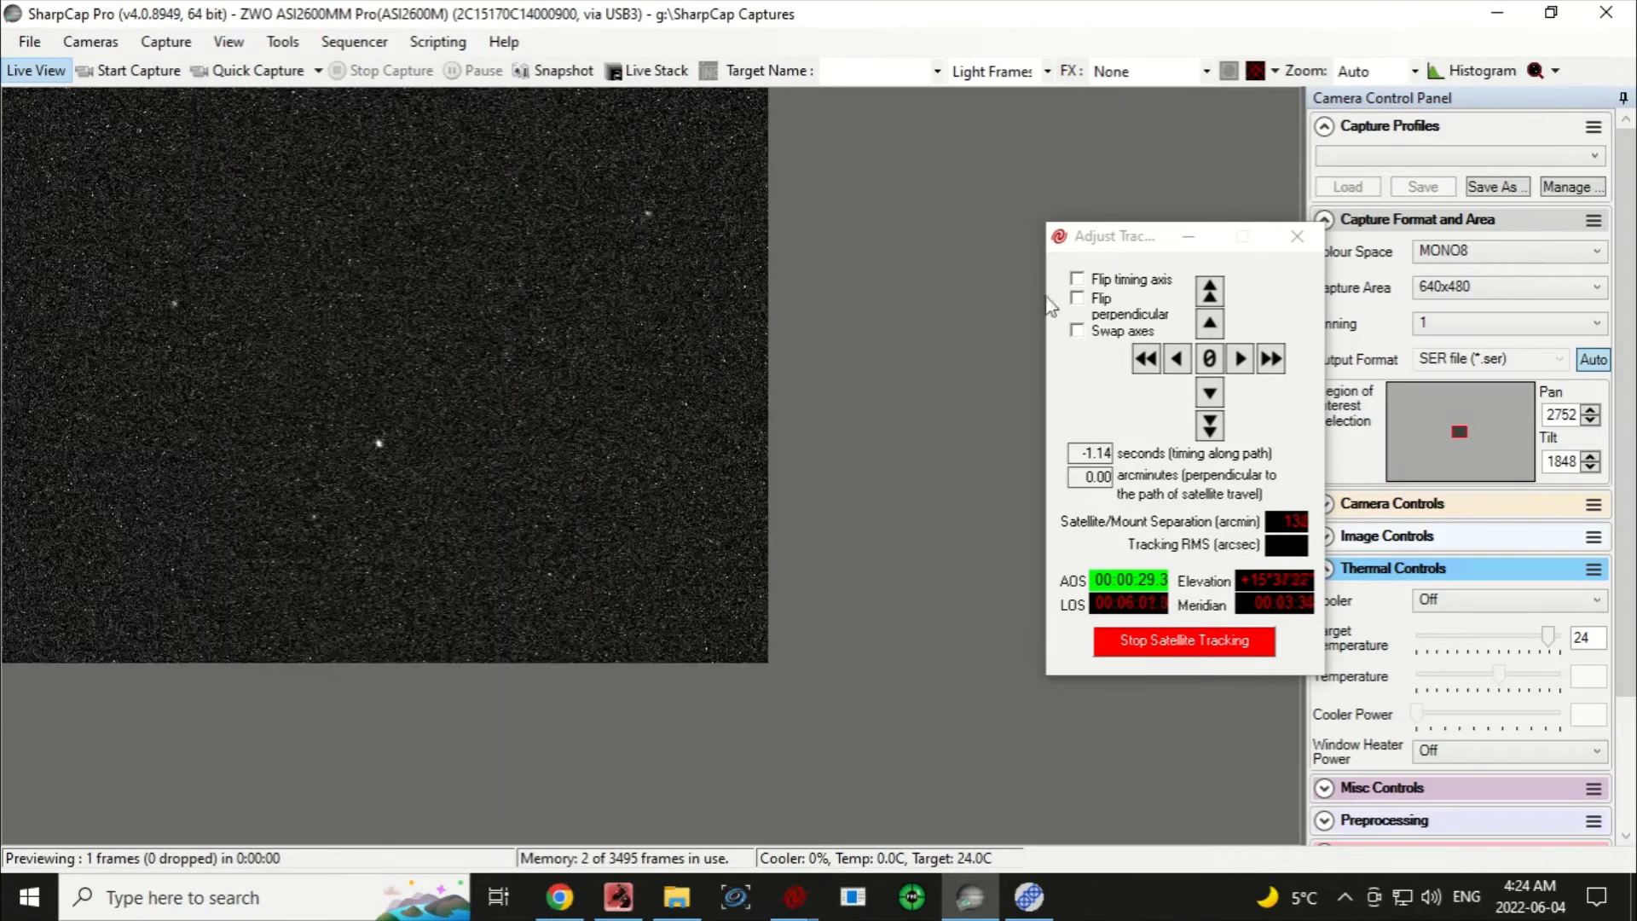
pyautogui.moveTo(1146, 238); pyautogui.dragTo(1020, 228)
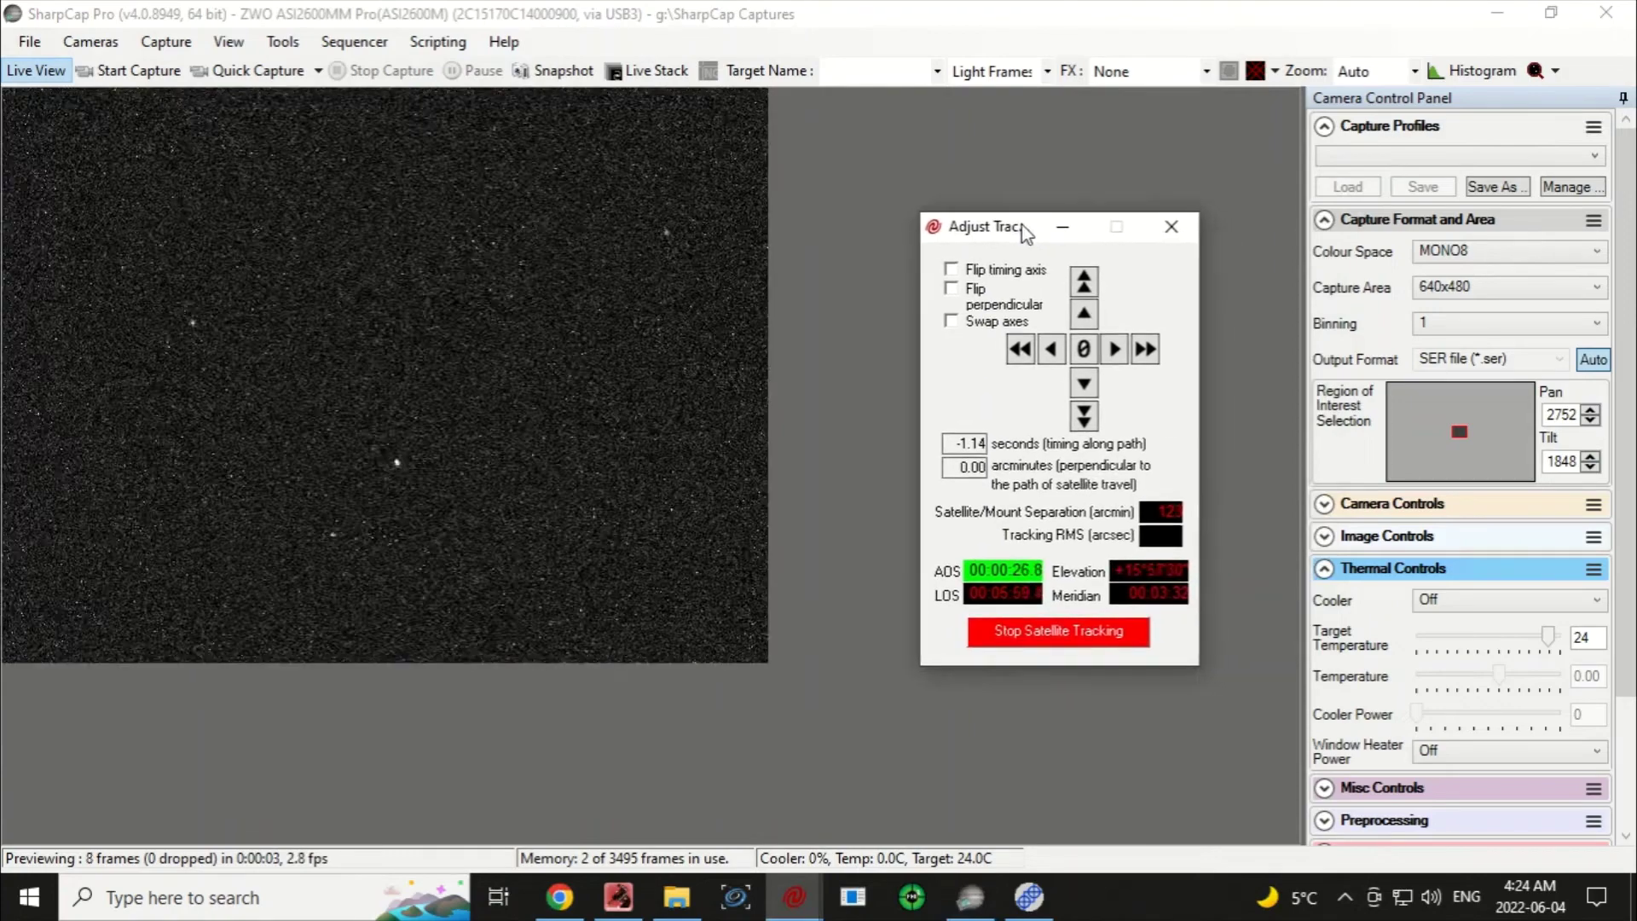
pyautogui.click(1594, 287)
pyautogui.click(1526, 310)
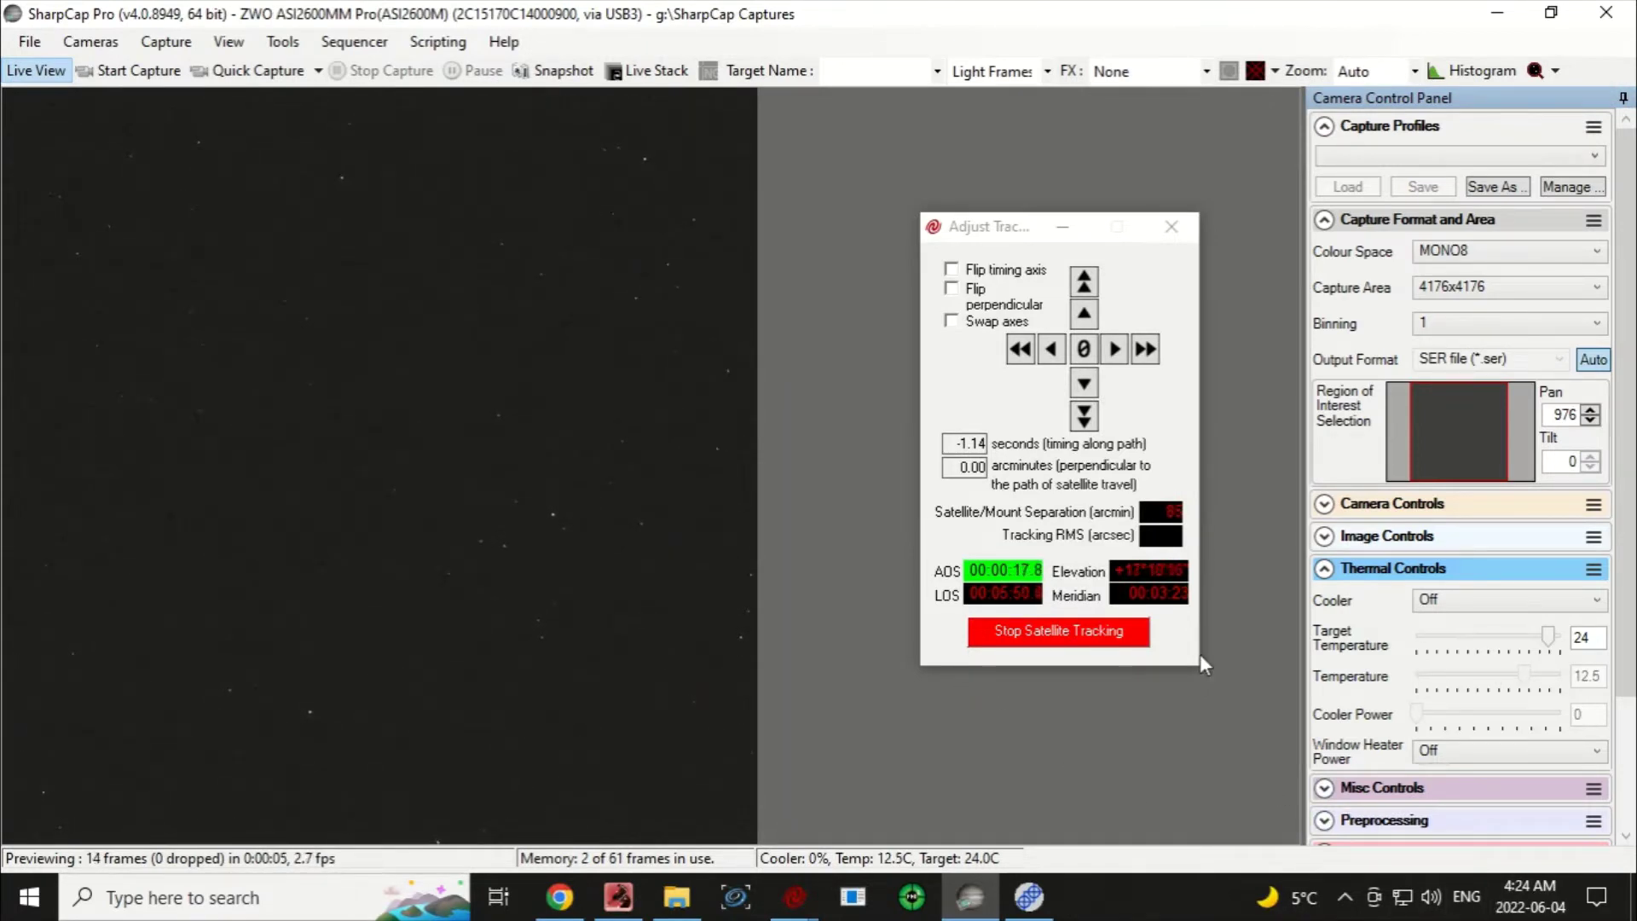
# Step: Zero the tracking offset and fine-adjust the timing along the satellite's path to 0.38 seconds
pyautogui.click(1081, 359)
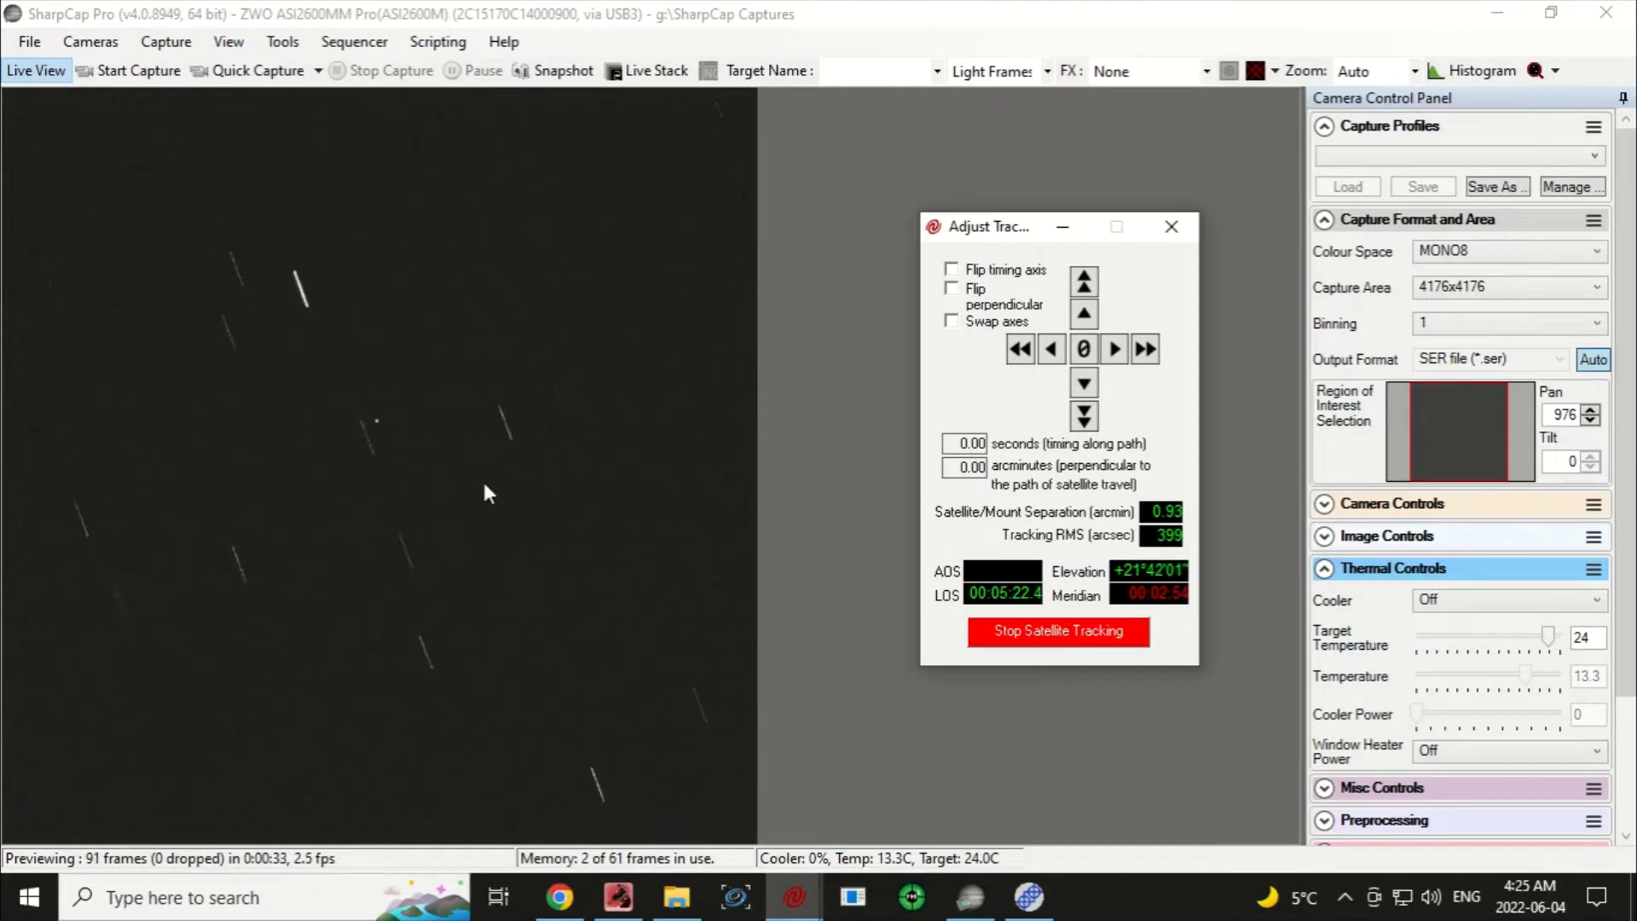
pyautogui.click(1053, 348)
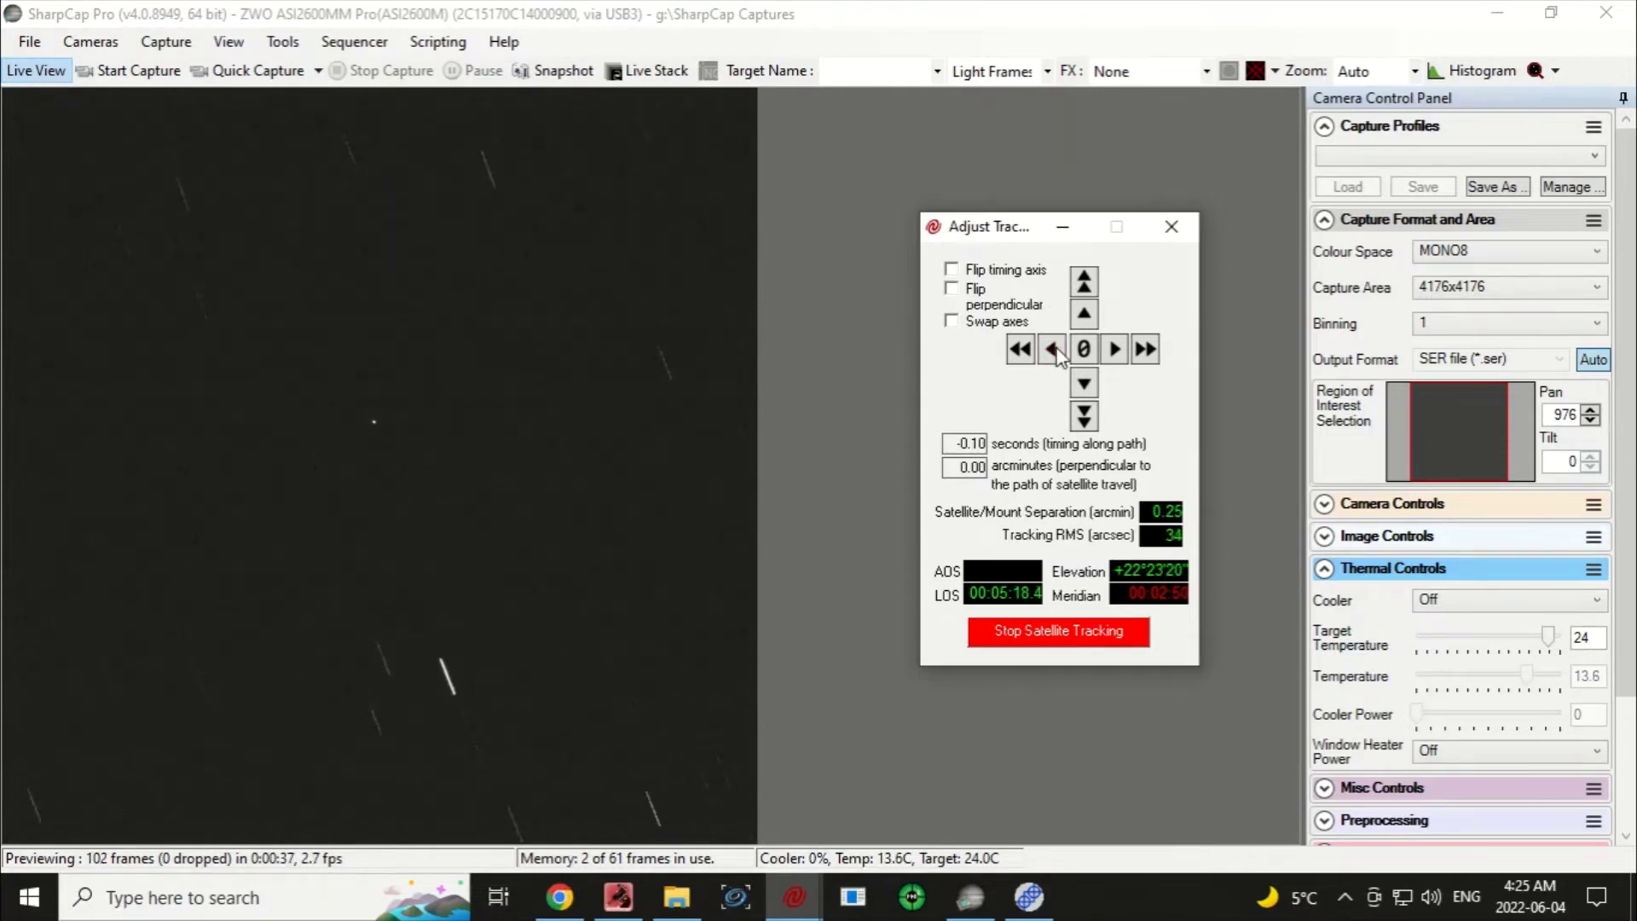
pyautogui.click(1053, 349)
pyautogui.click(1053, 349)
pyautogui.click(1054, 348)
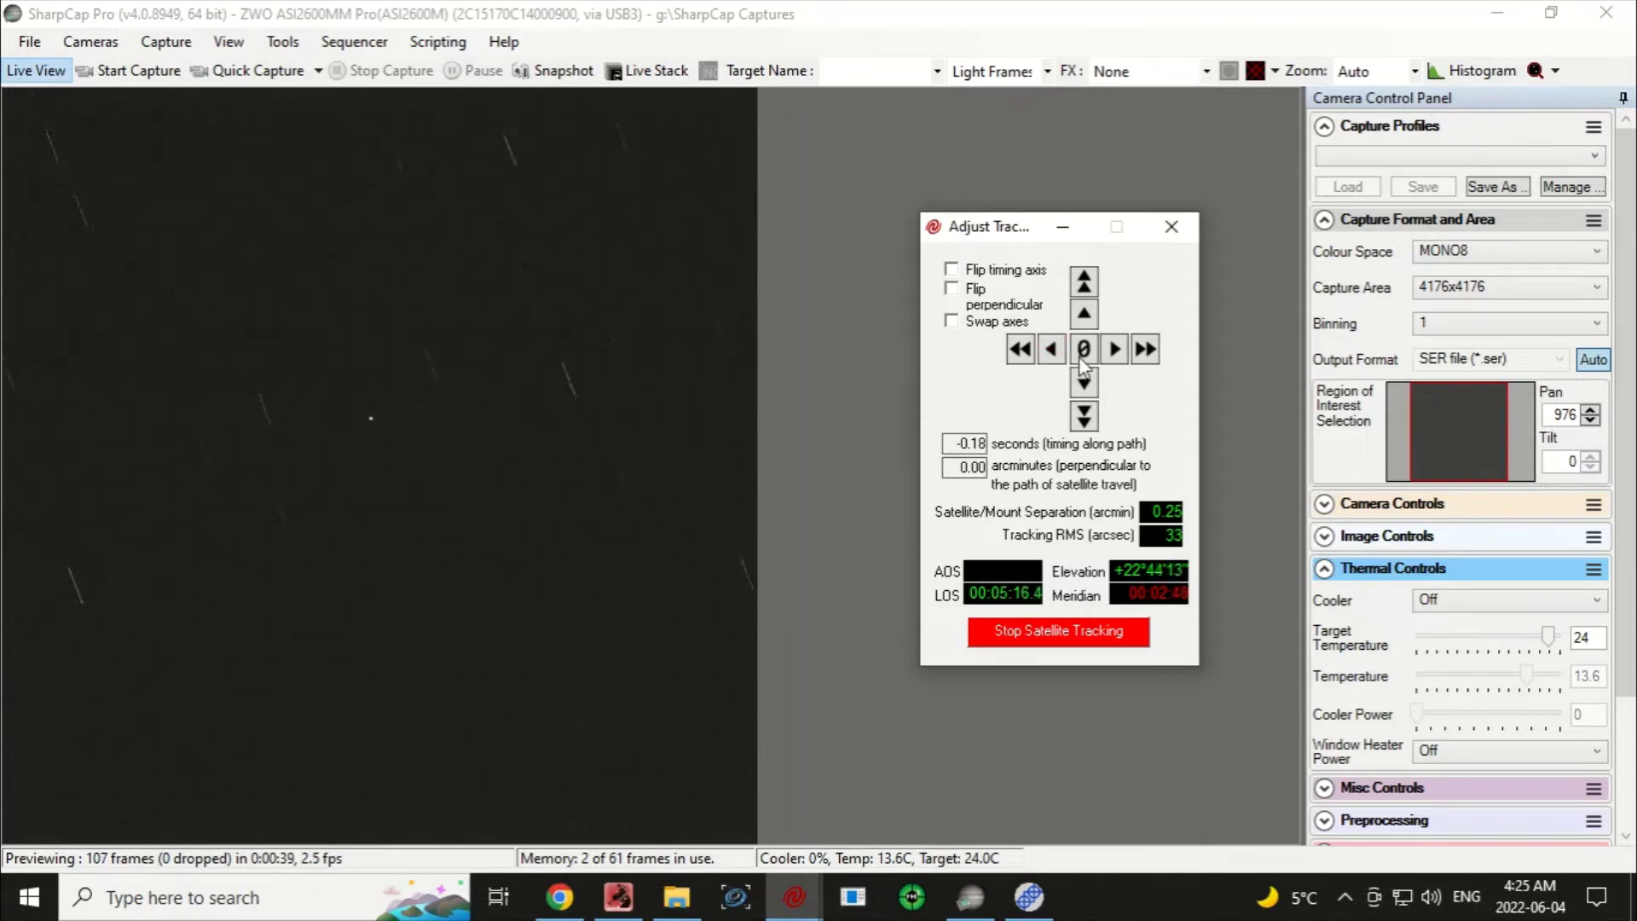
pyautogui.click(1114, 349)
pyautogui.click(1114, 349)
pyautogui.click(1114, 349)
pyautogui.click(1114, 349)
pyautogui.click(1114, 349)
pyautogui.click(1114, 349)
pyautogui.click(1114, 349)
pyautogui.click(1114, 348)
pyautogui.click(1115, 349)
pyautogui.click(1115, 350)
pyautogui.click(1115, 350)
pyautogui.click(1115, 350)
pyautogui.click(1115, 349)
pyautogui.click(1115, 350)
pyautogui.click(1115, 349)
pyautogui.click(1115, 349)
pyautogui.click(1115, 349)
pyautogui.click(1115, 350)
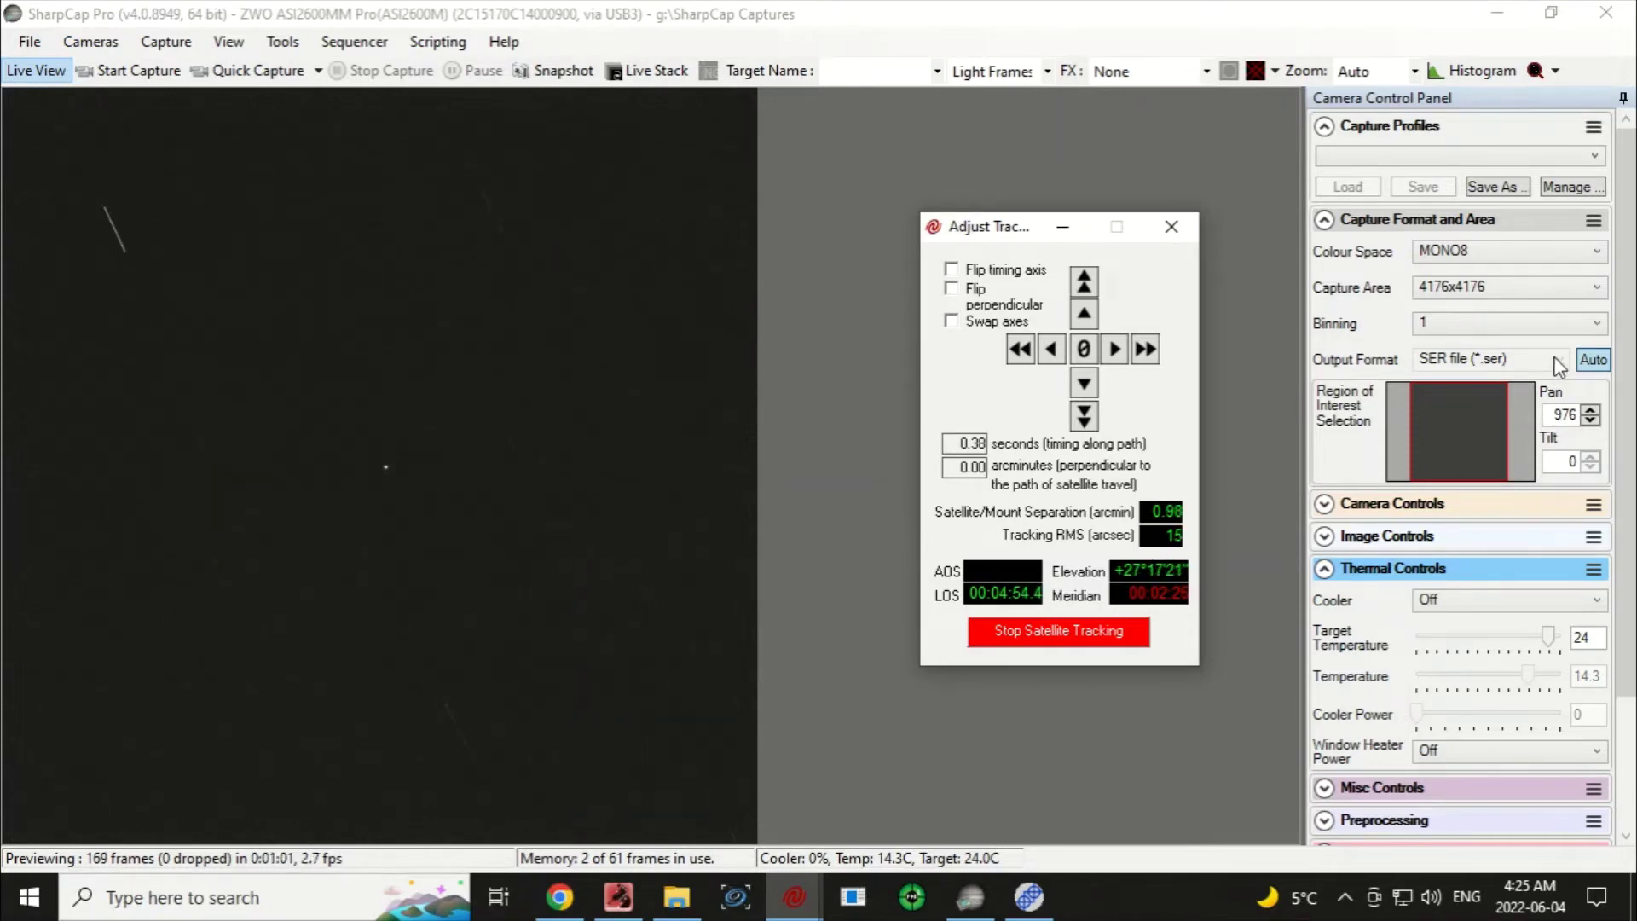
# Step: Reduce the capture area to 1024x768 and move the tracking adjustments window clear of the live image
pyautogui.click(1606, 293)
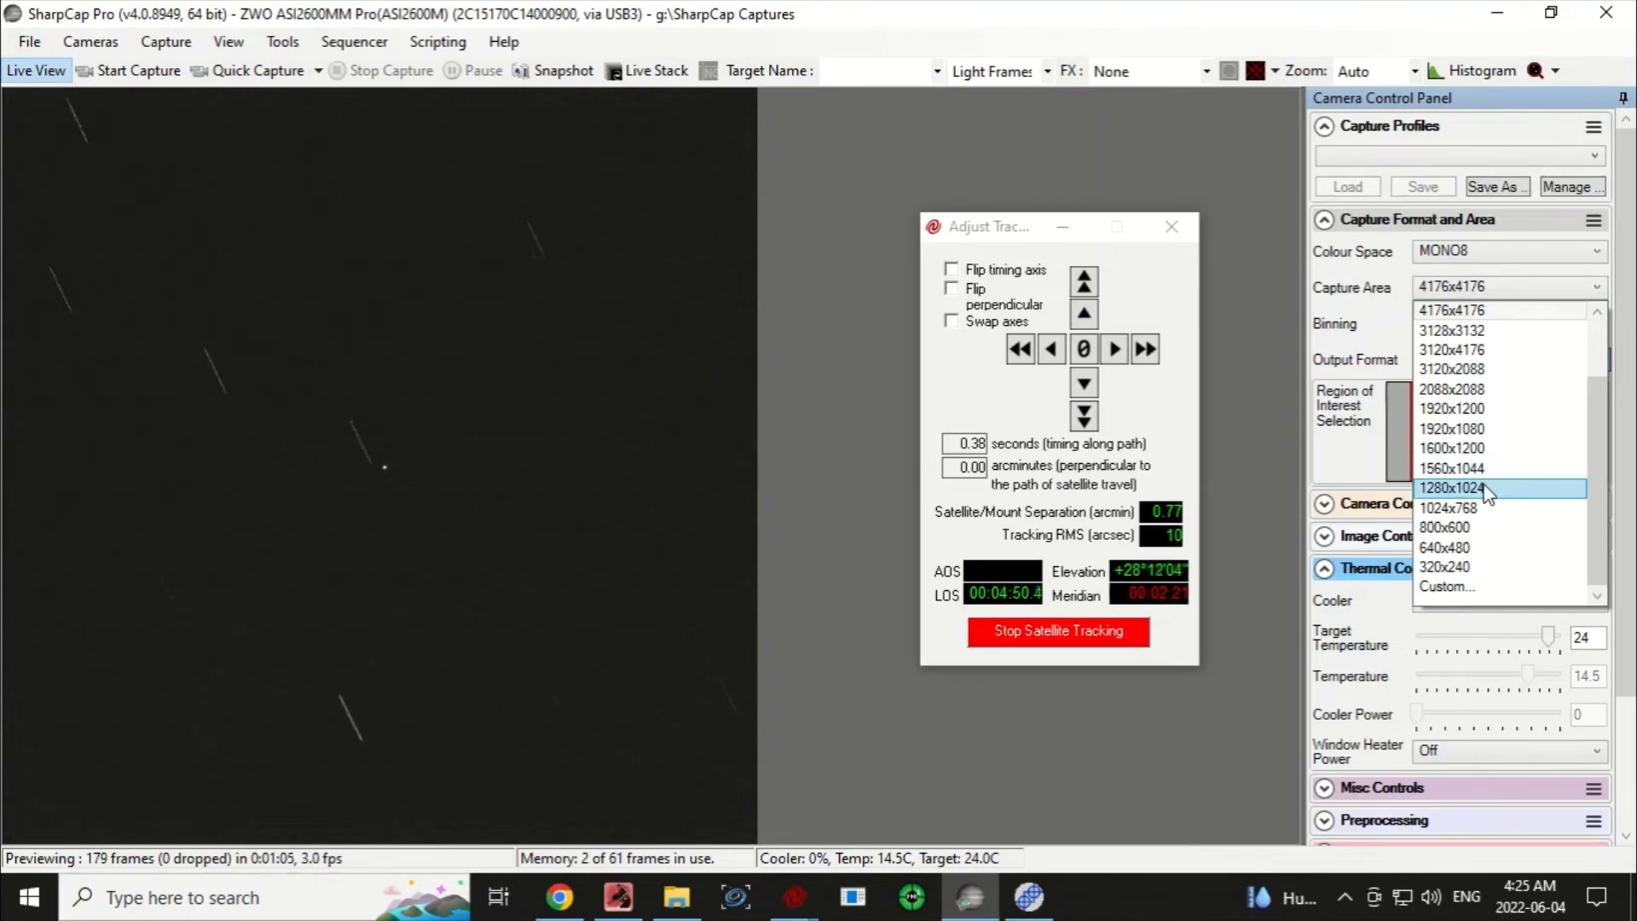
pyautogui.click(1481, 510)
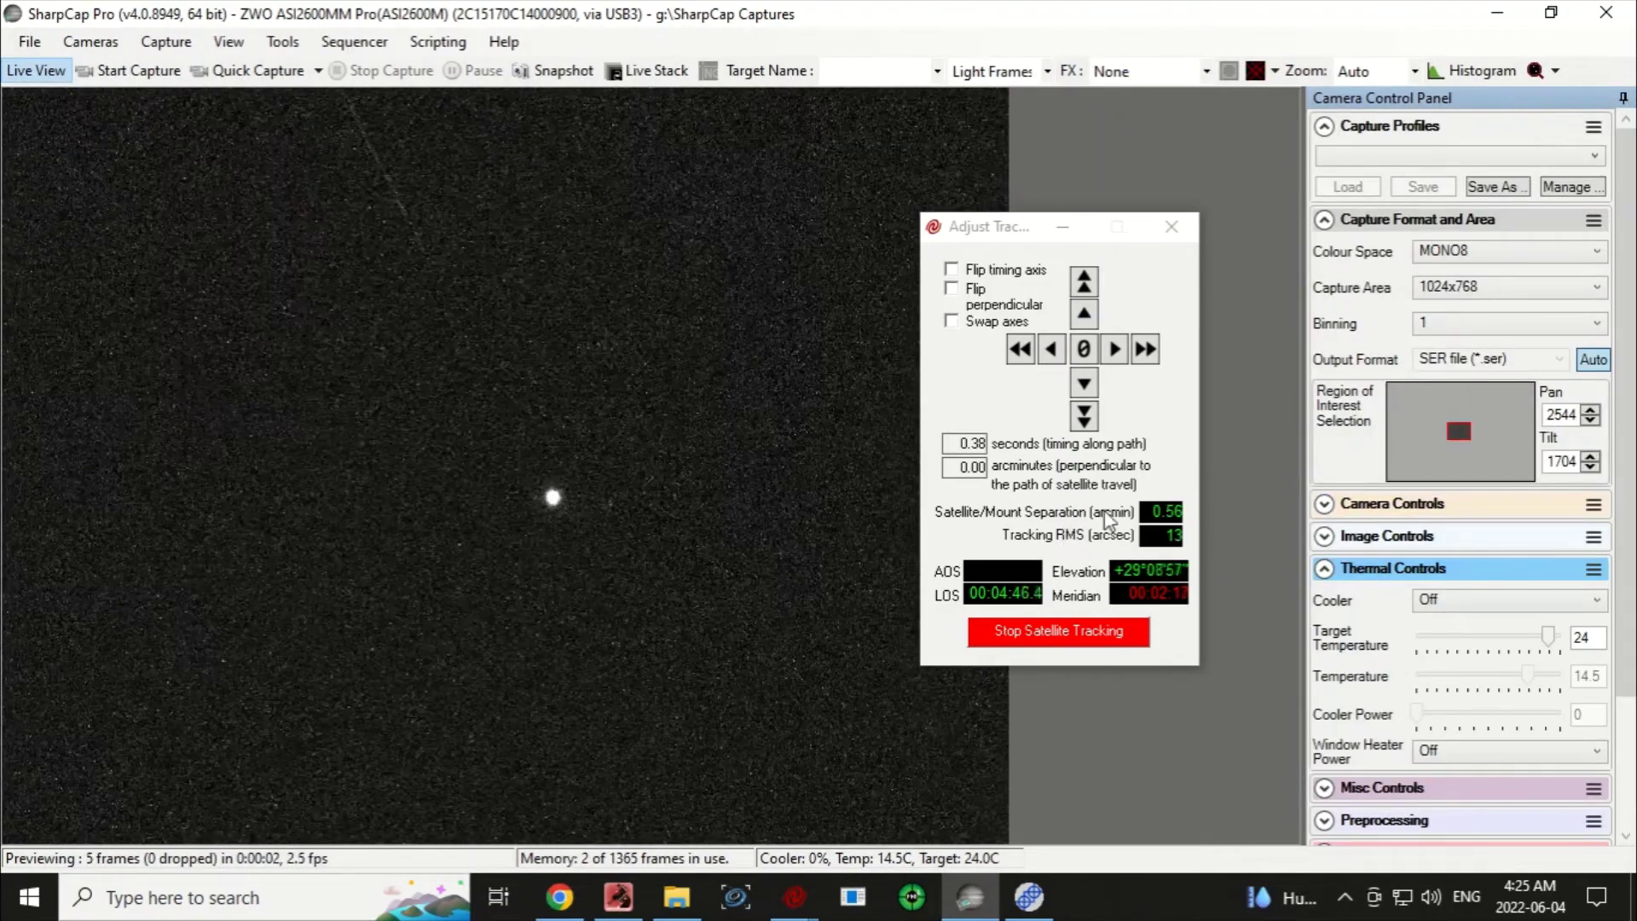
pyautogui.moveTo(990, 220); pyautogui.dragTo(1069, 212)
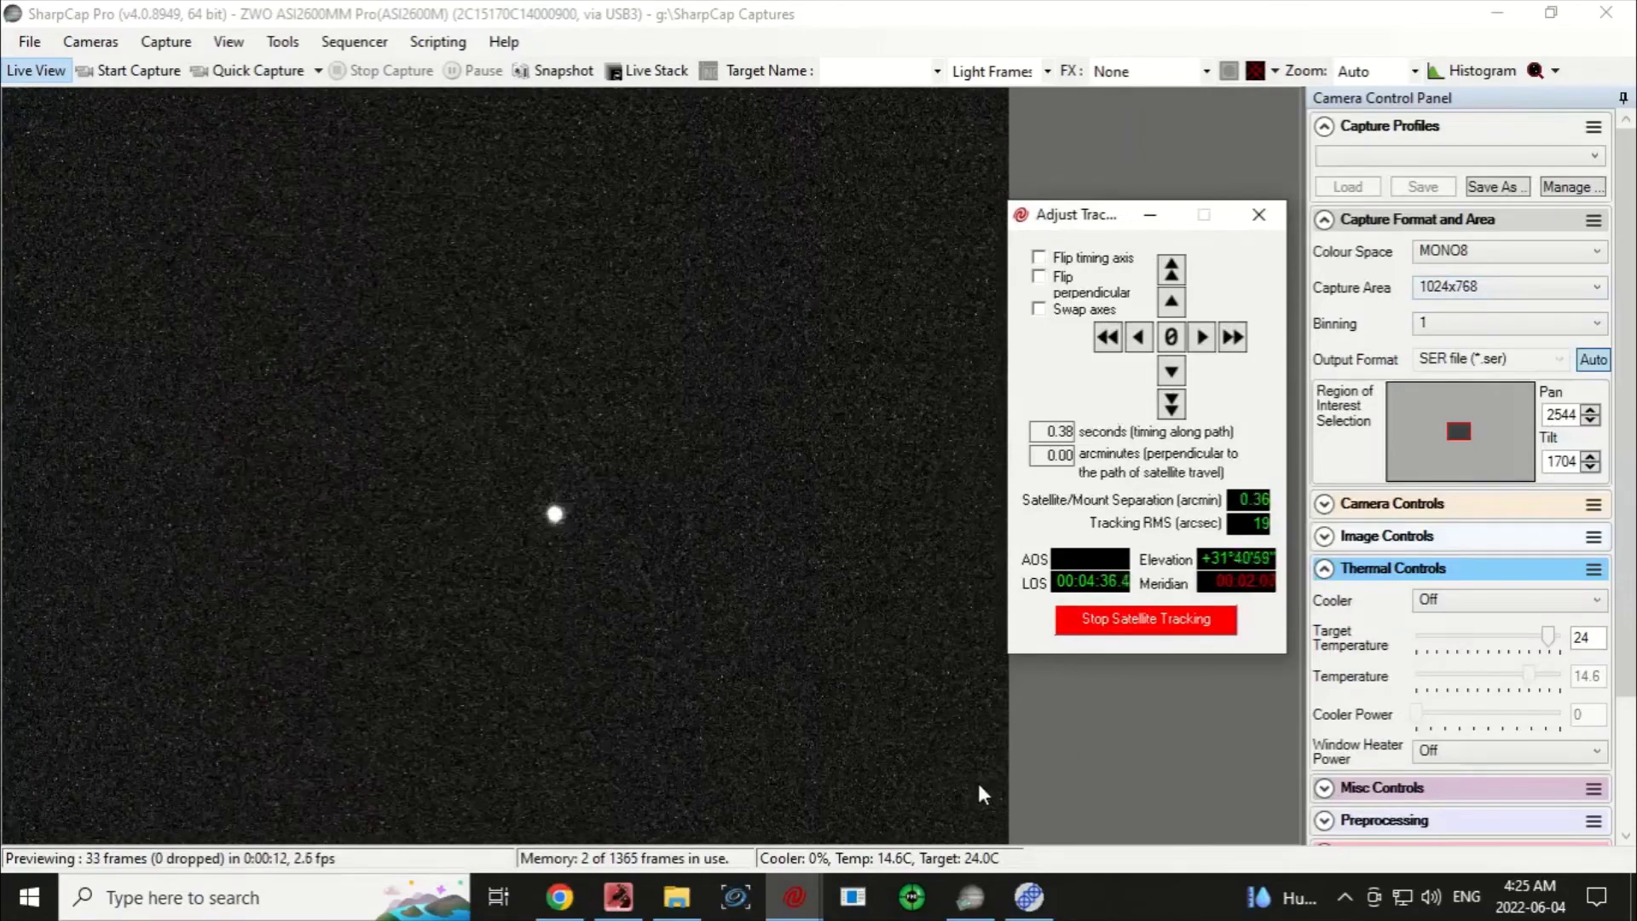
# Step: Switch to SkyTrack, show the satellite path pointing model, and arrange its windows beside the live satellite image
pyautogui.moveTo(799, 893)
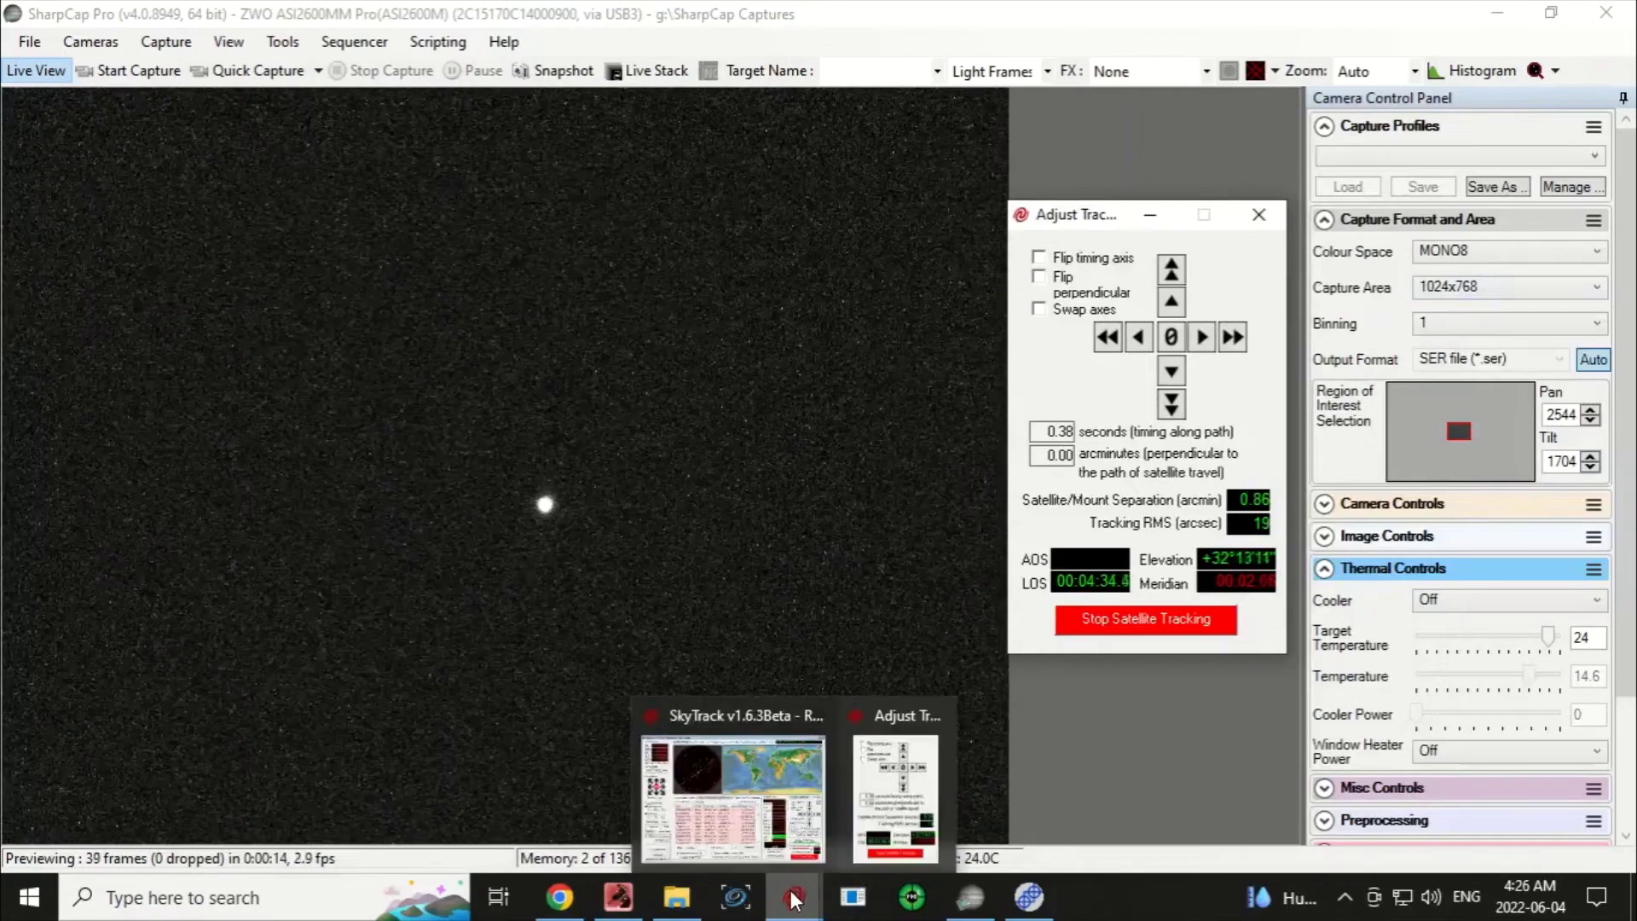
pyautogui.click(745, 831)
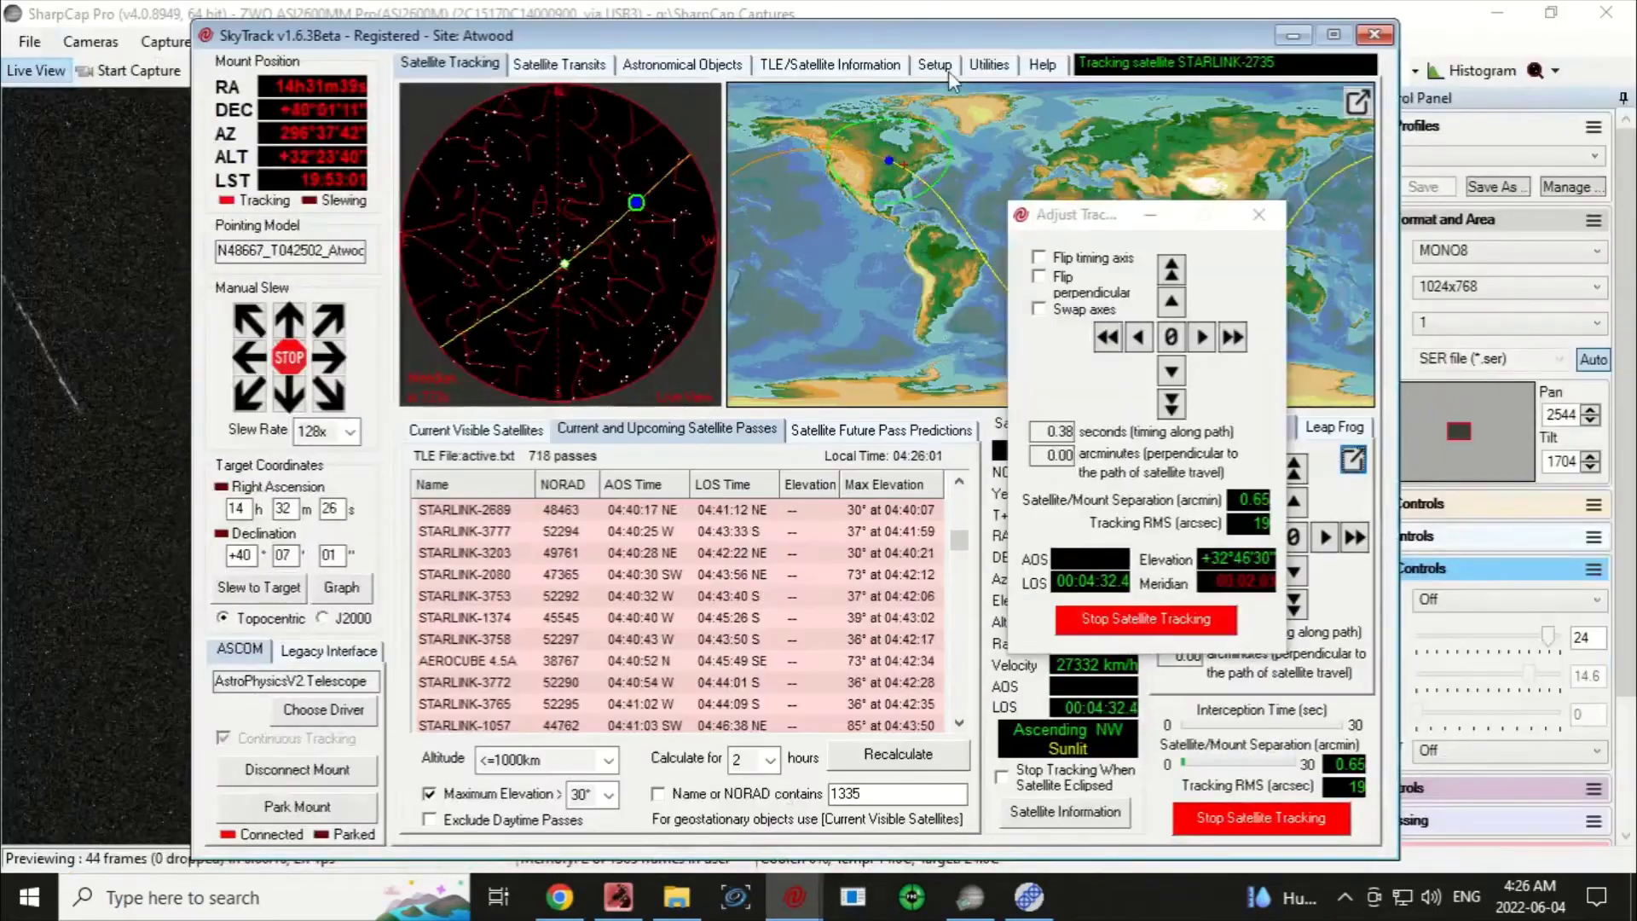
pyautogui.moveTo(839, 39); pyautogui.dragTo(1420, 64)
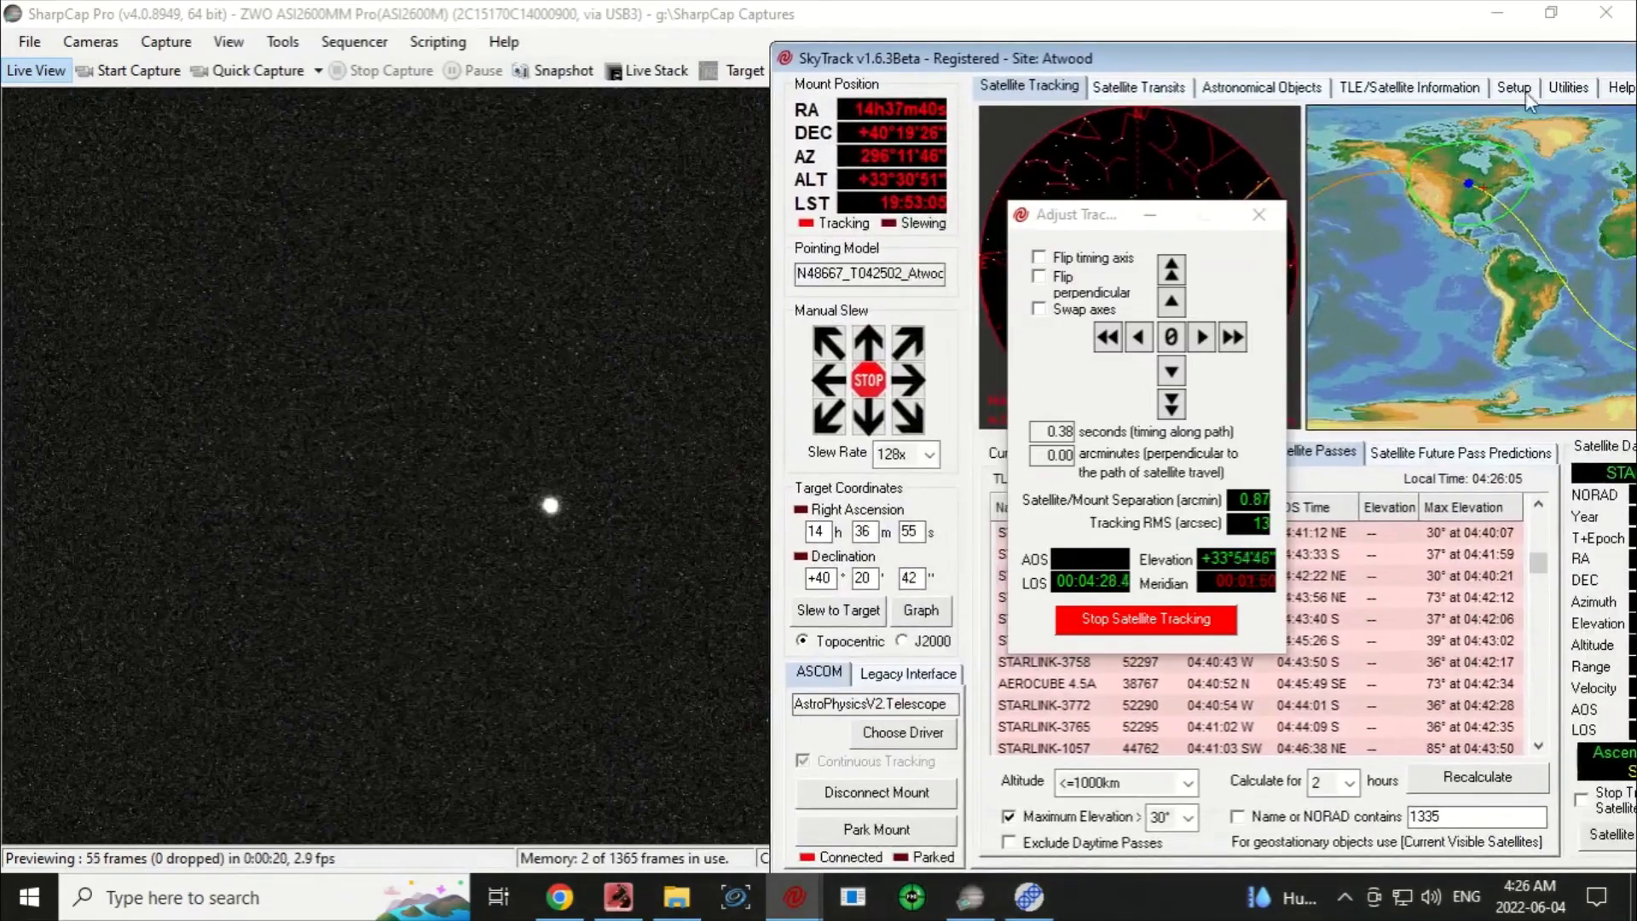
pyautogui.click(1565, 87)
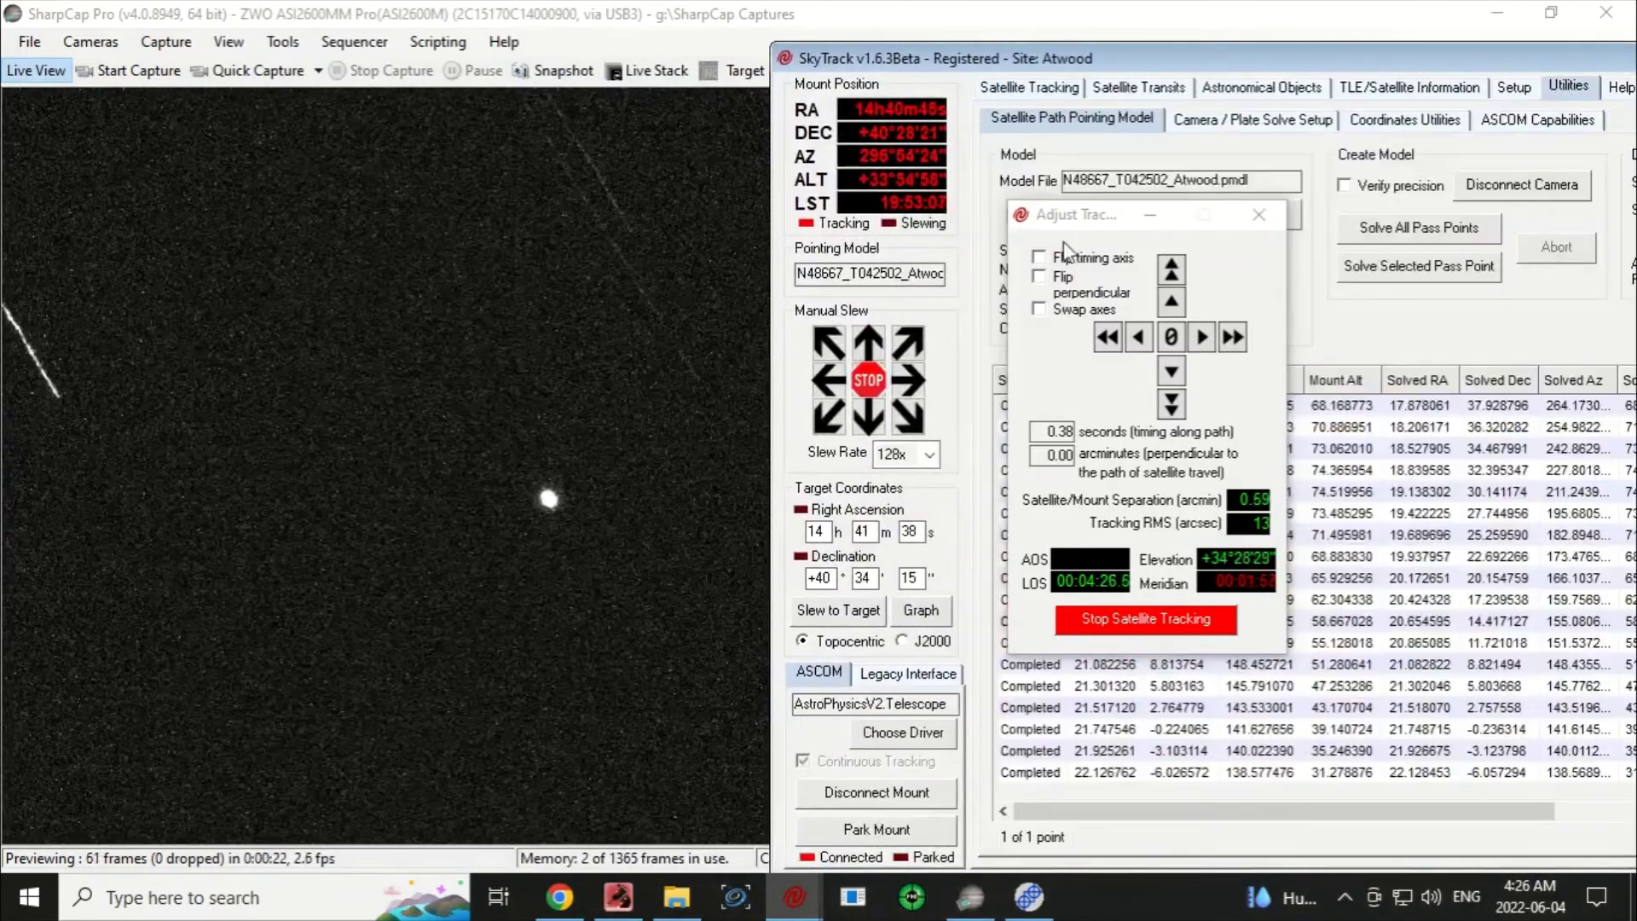
pyautogui.moveTo(1077, 220); pyautogui.dragTo(1358, 445)
pyautogui.moveTo(1151, 61); pyautogui.dragTo(1231, 64)
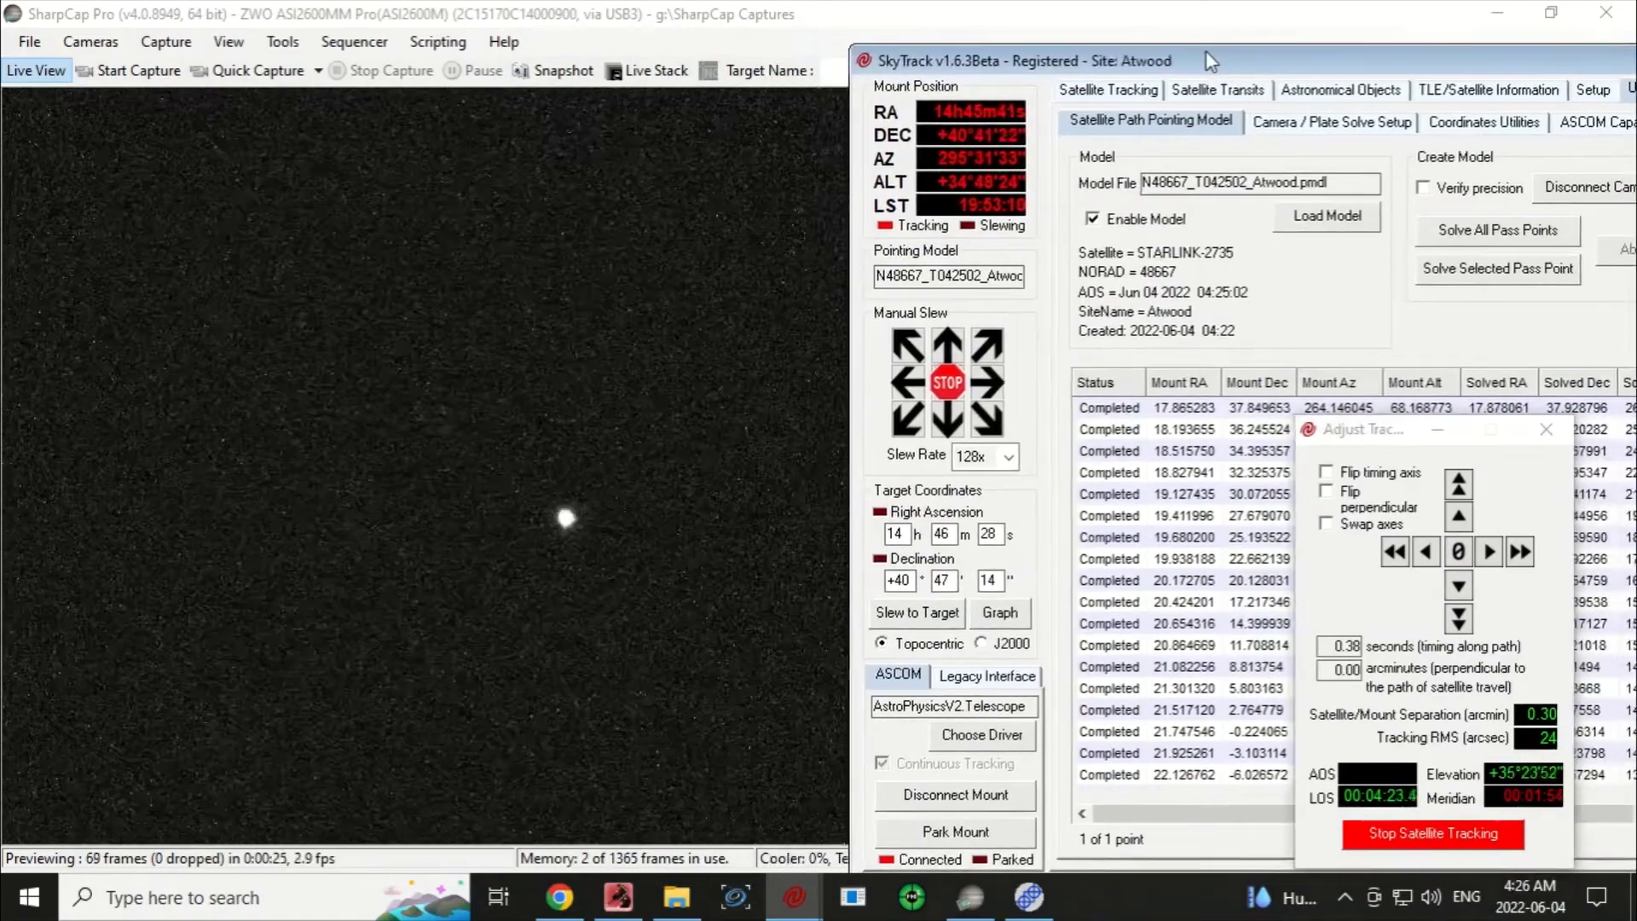
# Step: Turn the pointing model off while tracking STARLINK-2735 to compare the satellite's position, and enable the model again
pyautogui.click(1094, 219)
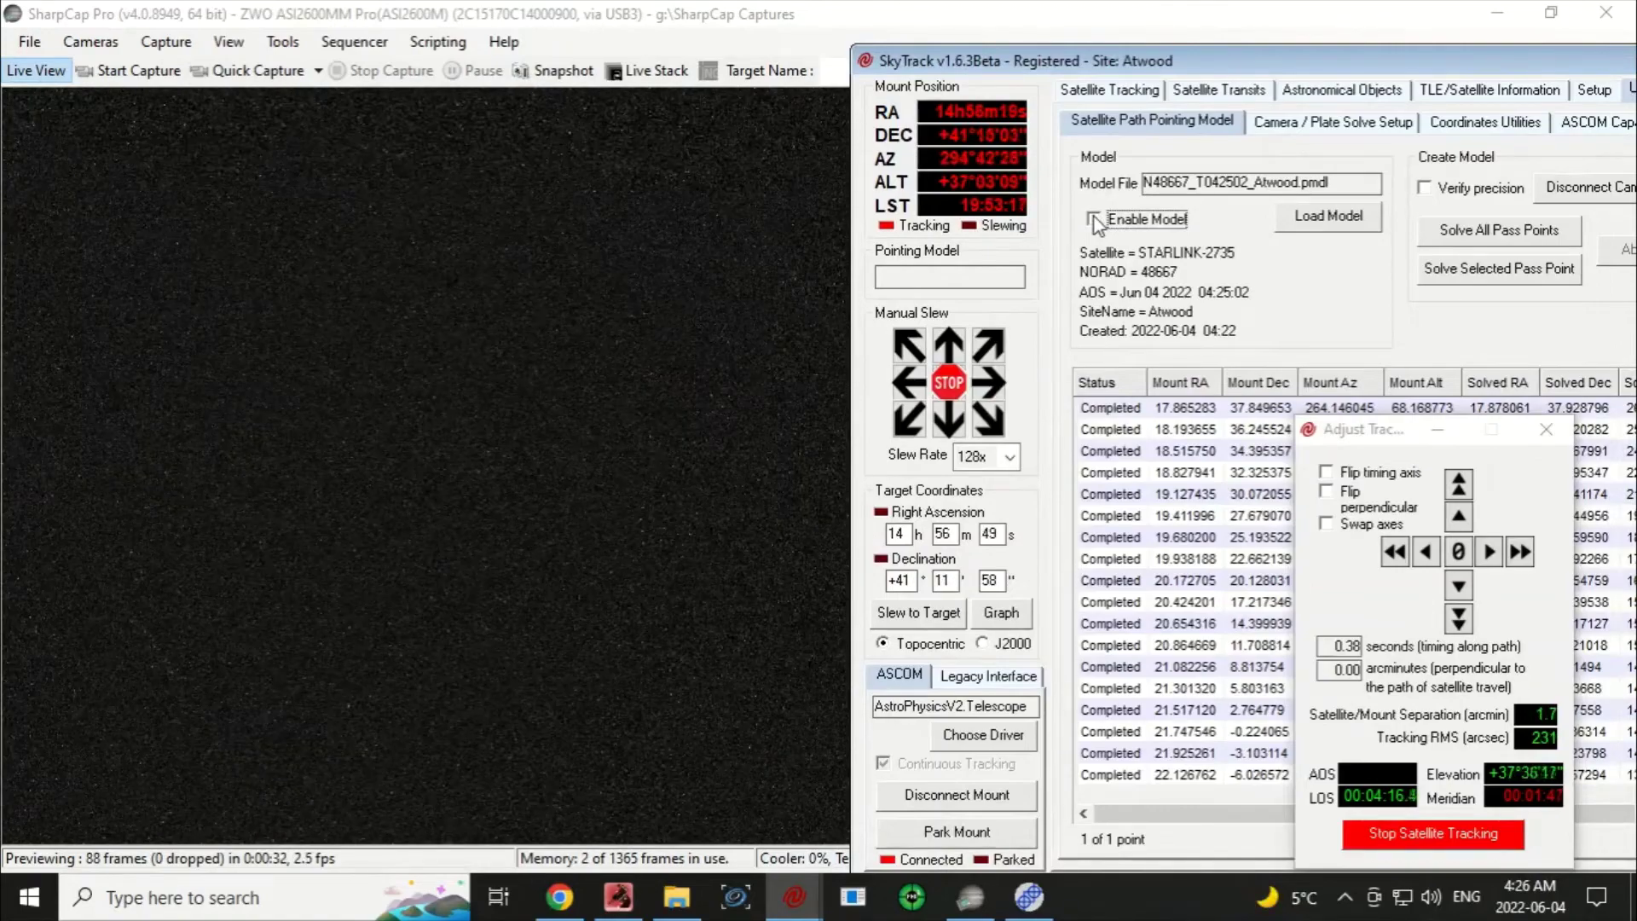
pyautogui.moveTo(960, 75)
pyautogui.mouseDown()
pyautogui.moveTo(1273, 211)
pyautogui.moveTo(1386, 358)
pyautogui.moveTo(1172, 352)
pyautogui.moveTo(1153, 329)
pyautogui.moveTo(1122, 334)
pyautogui.moveTo(1116, 259)
pyautogui.moveTo(1122, 328)
pyautogui.moveTo(1009, 144)
pyautogui.moveTo(945, 70)
pyautogui.moveTo(913, 72)
pyautogui.moveTo(954, 74)
pyautogui.mouseUp()
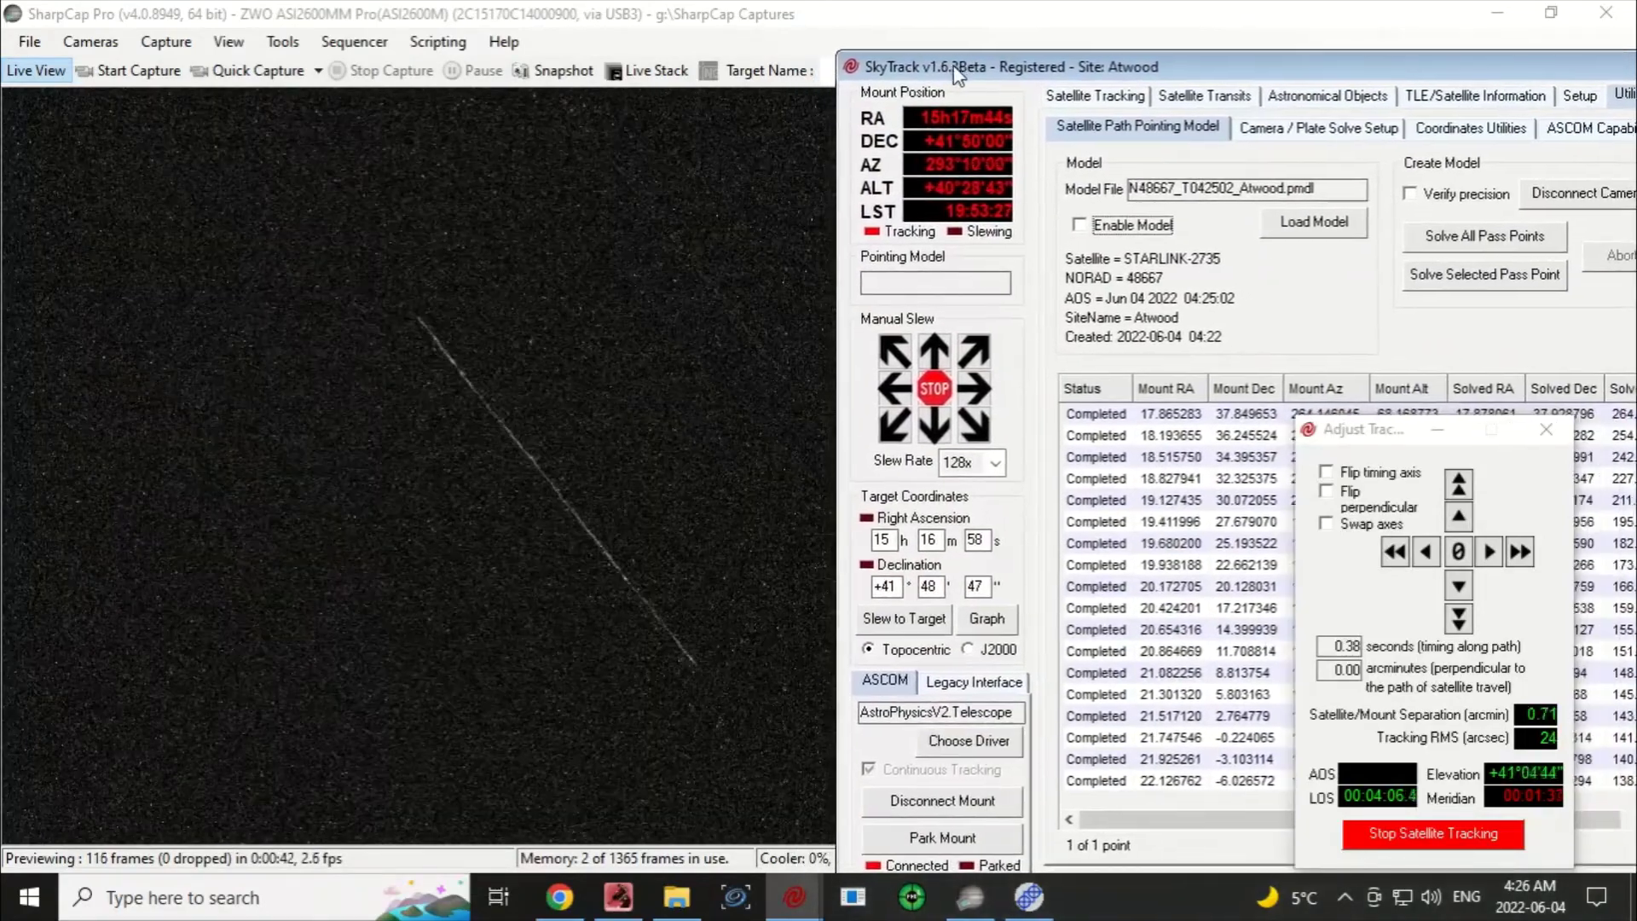
pyautogui.click(1083, 225)
pyautogui.click(1085, 226)
pyautogui.rightClick(1227, 76)
pyautogui.press('Escape')
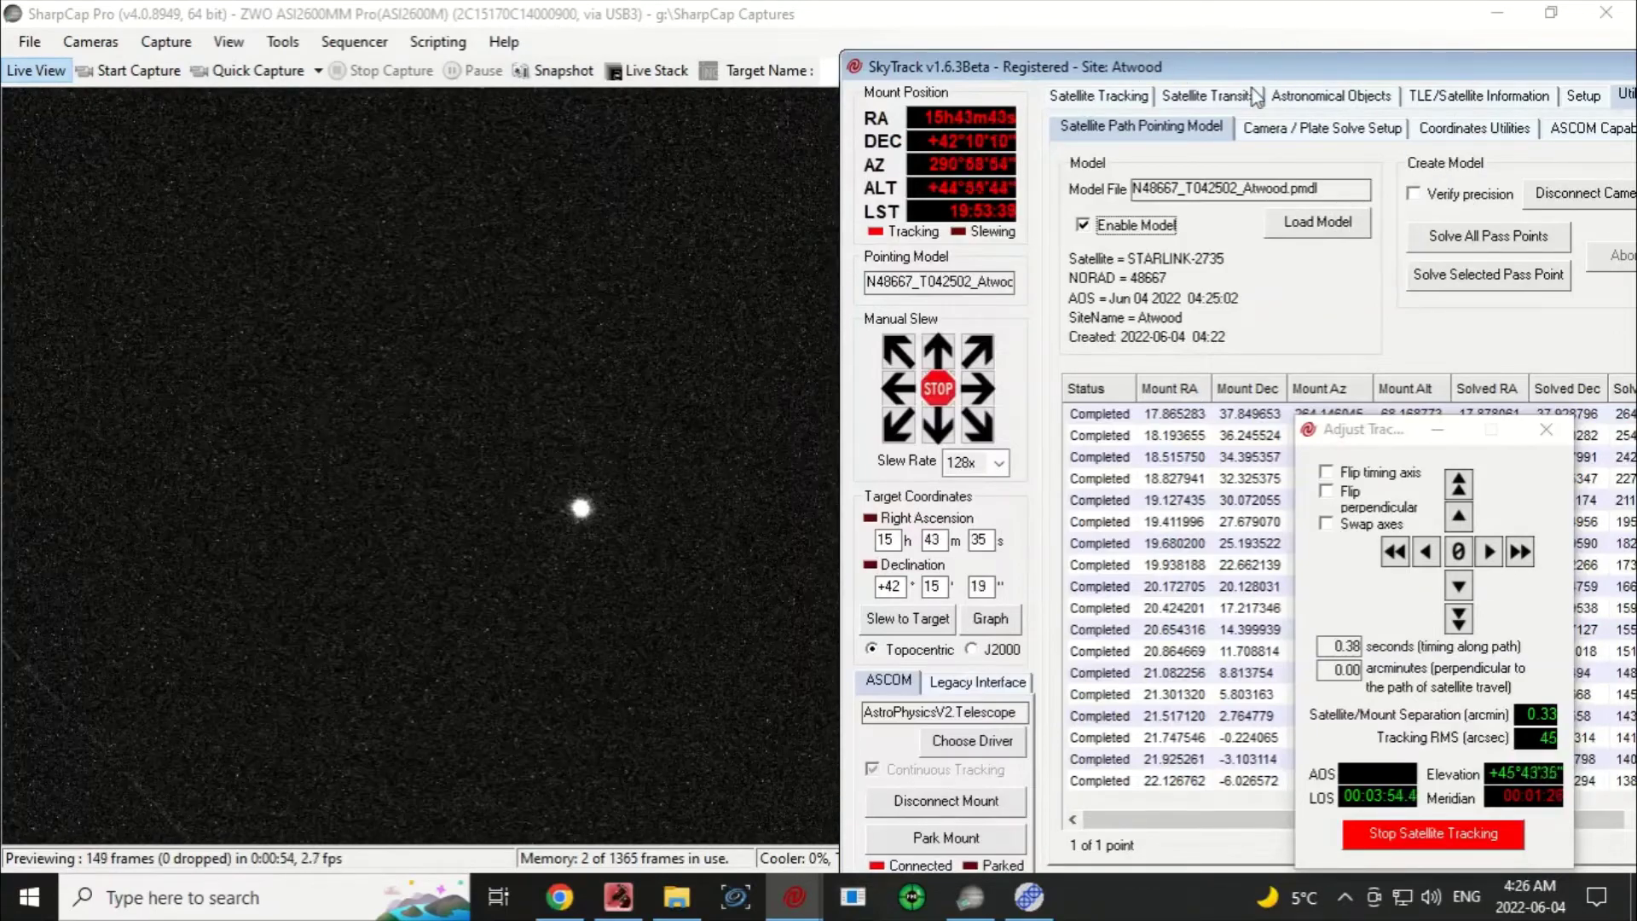
# Step: Return to SharpCap, cancel naming a new capture profile, and place the tracking adjustments window beside the live image
pyautogui.moveTo(1270, 71); pyautogui.dragTo(1112, 97)
pyautogui.moveTo(963, 136); pyautogui.dragTo(695, 213)
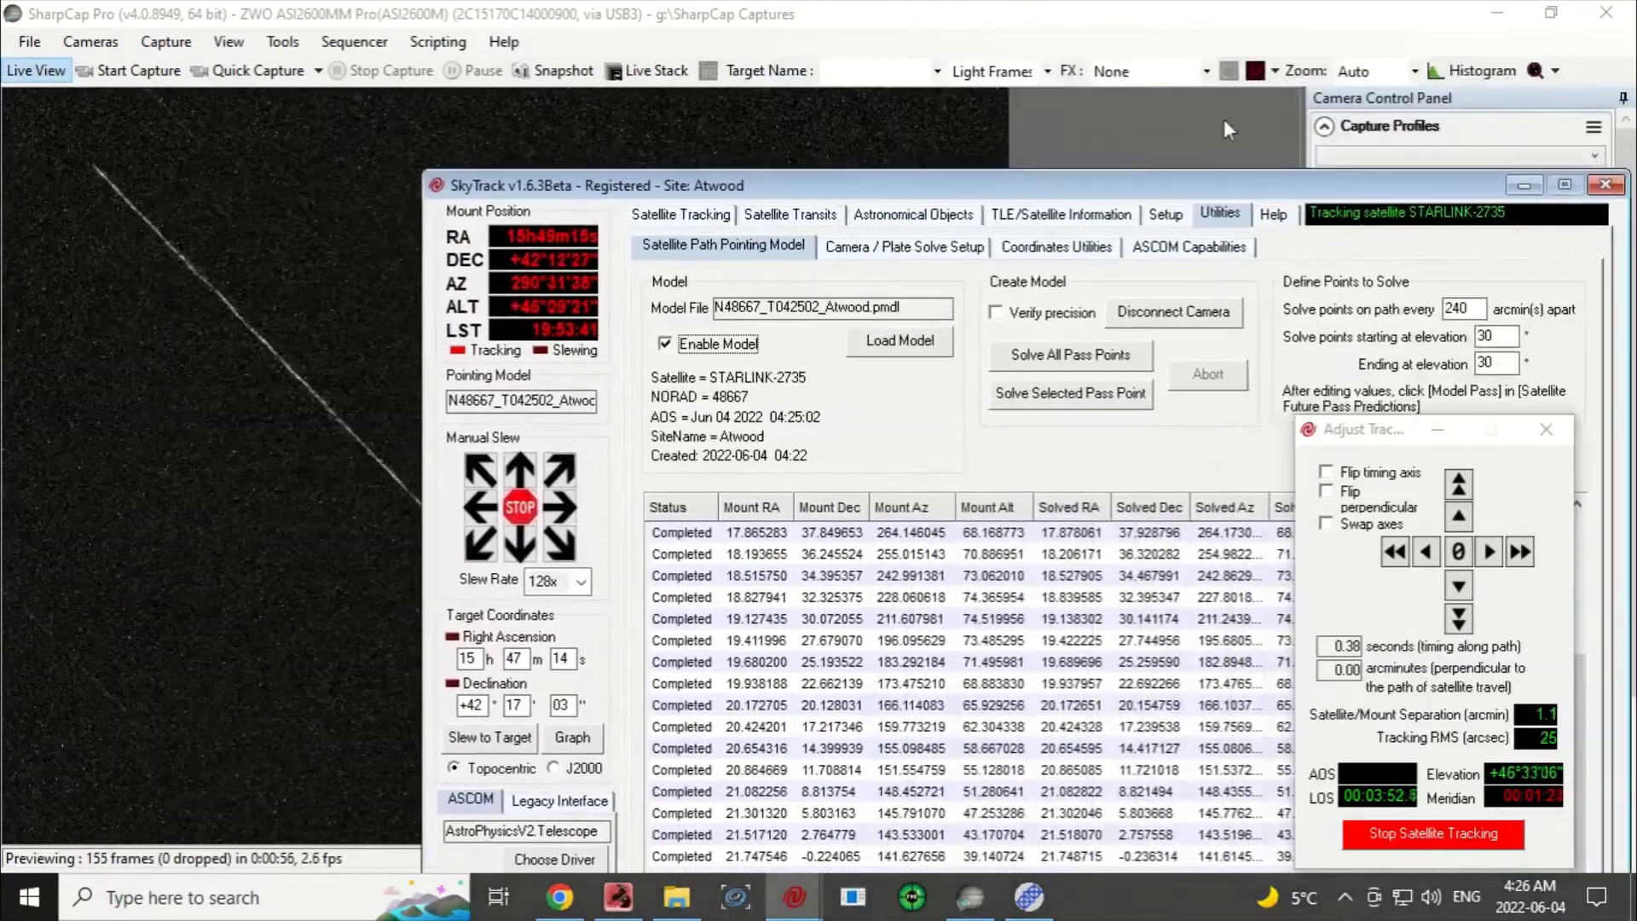
pyautogui.click(1492, 187)
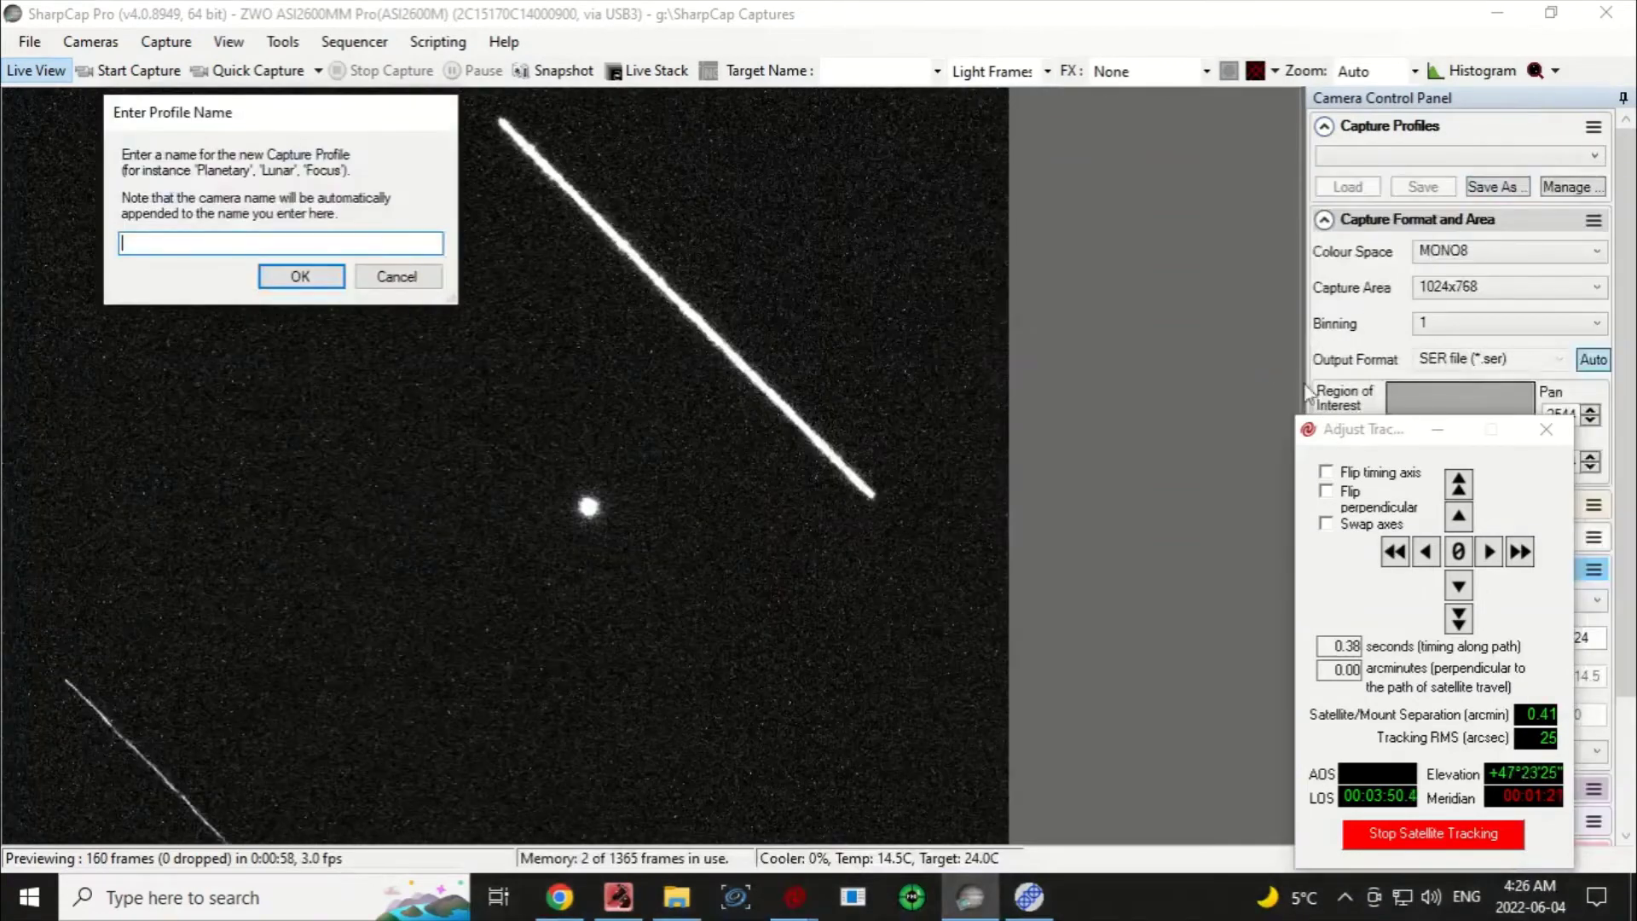
pyautogui.click(397, 276)
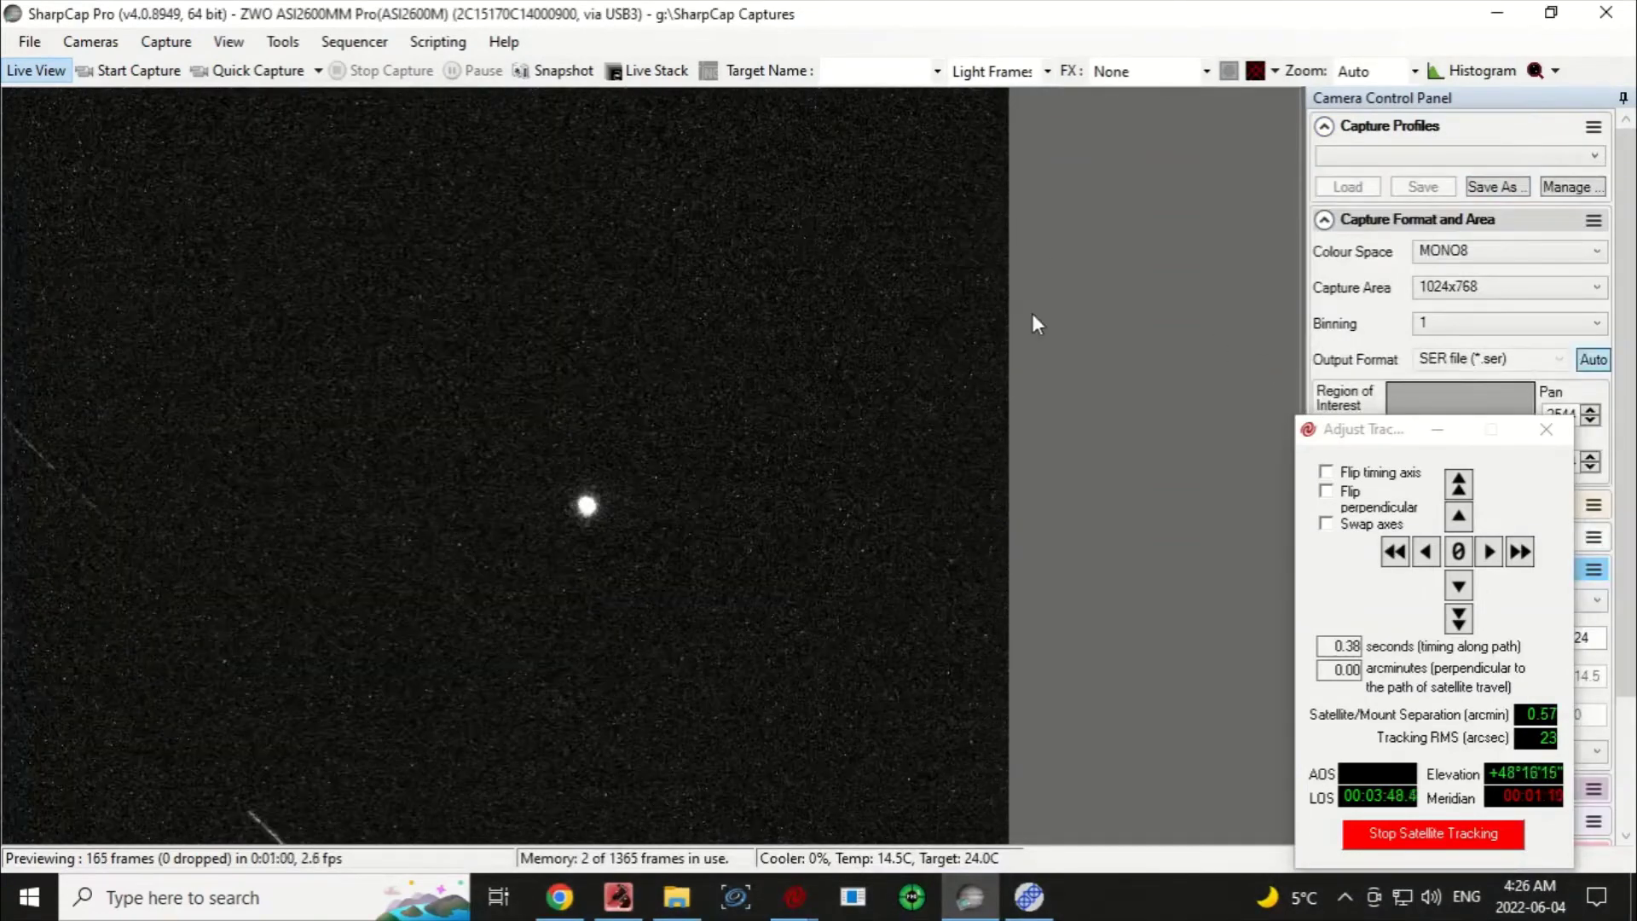
pyautogui.click(1381, 429)
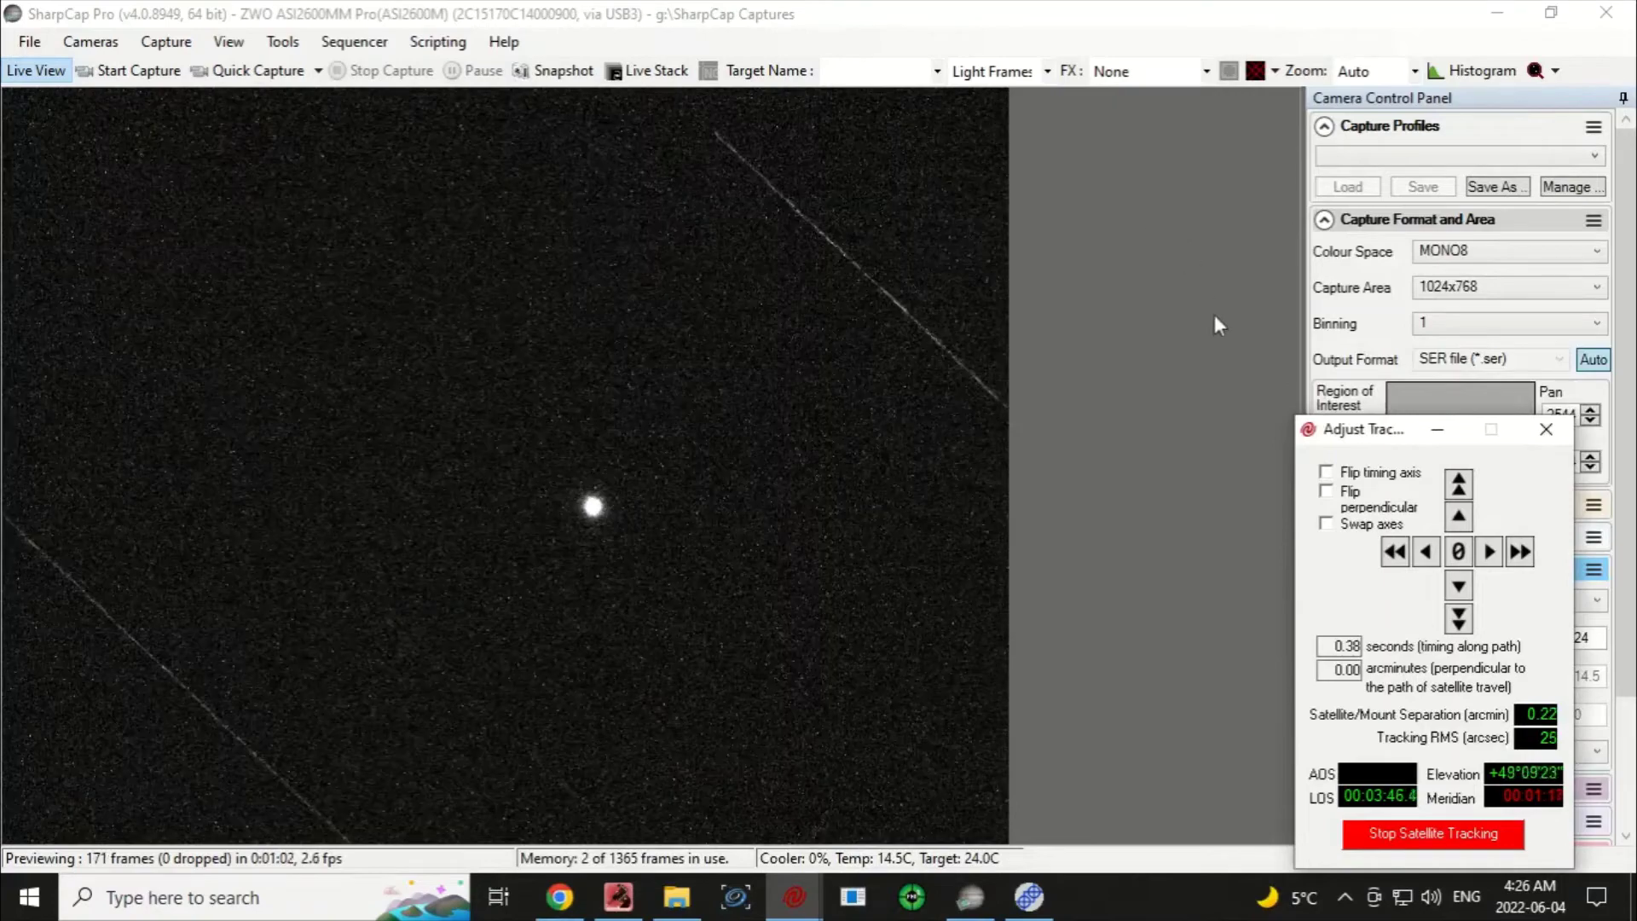
pyautogui.moveTo(1352, 432); pyautogui.dragTo(1047, 101)
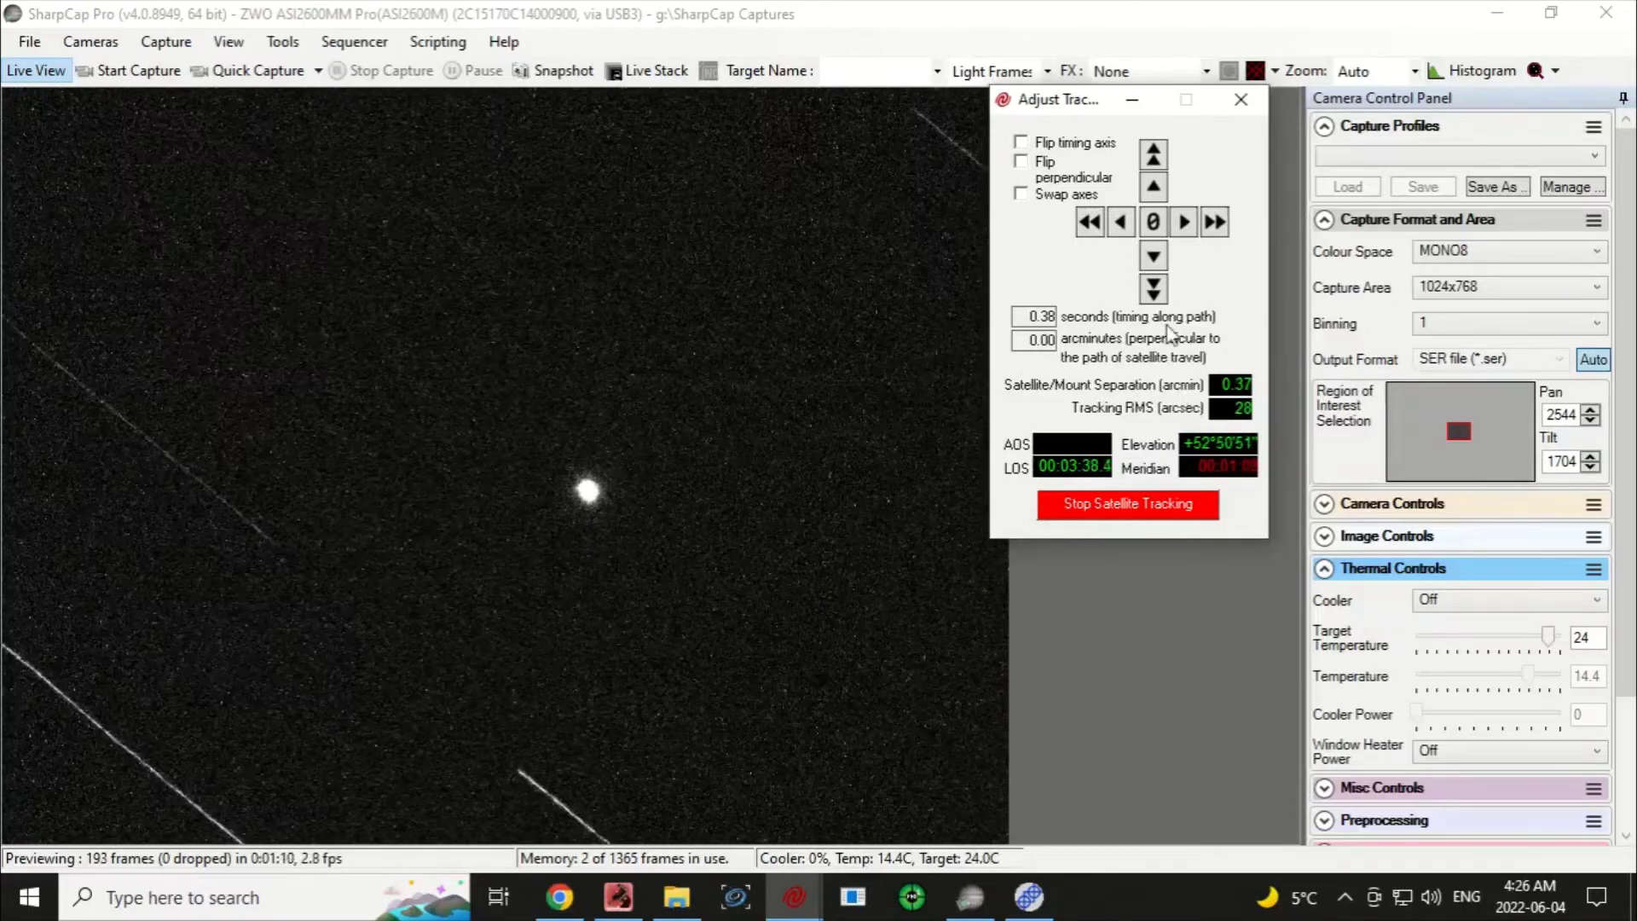
# Step: Fine-tune the timing offset along the satellite's path in small increments, ending at 0.36 seconds
pyautogui.click(1194, 227)
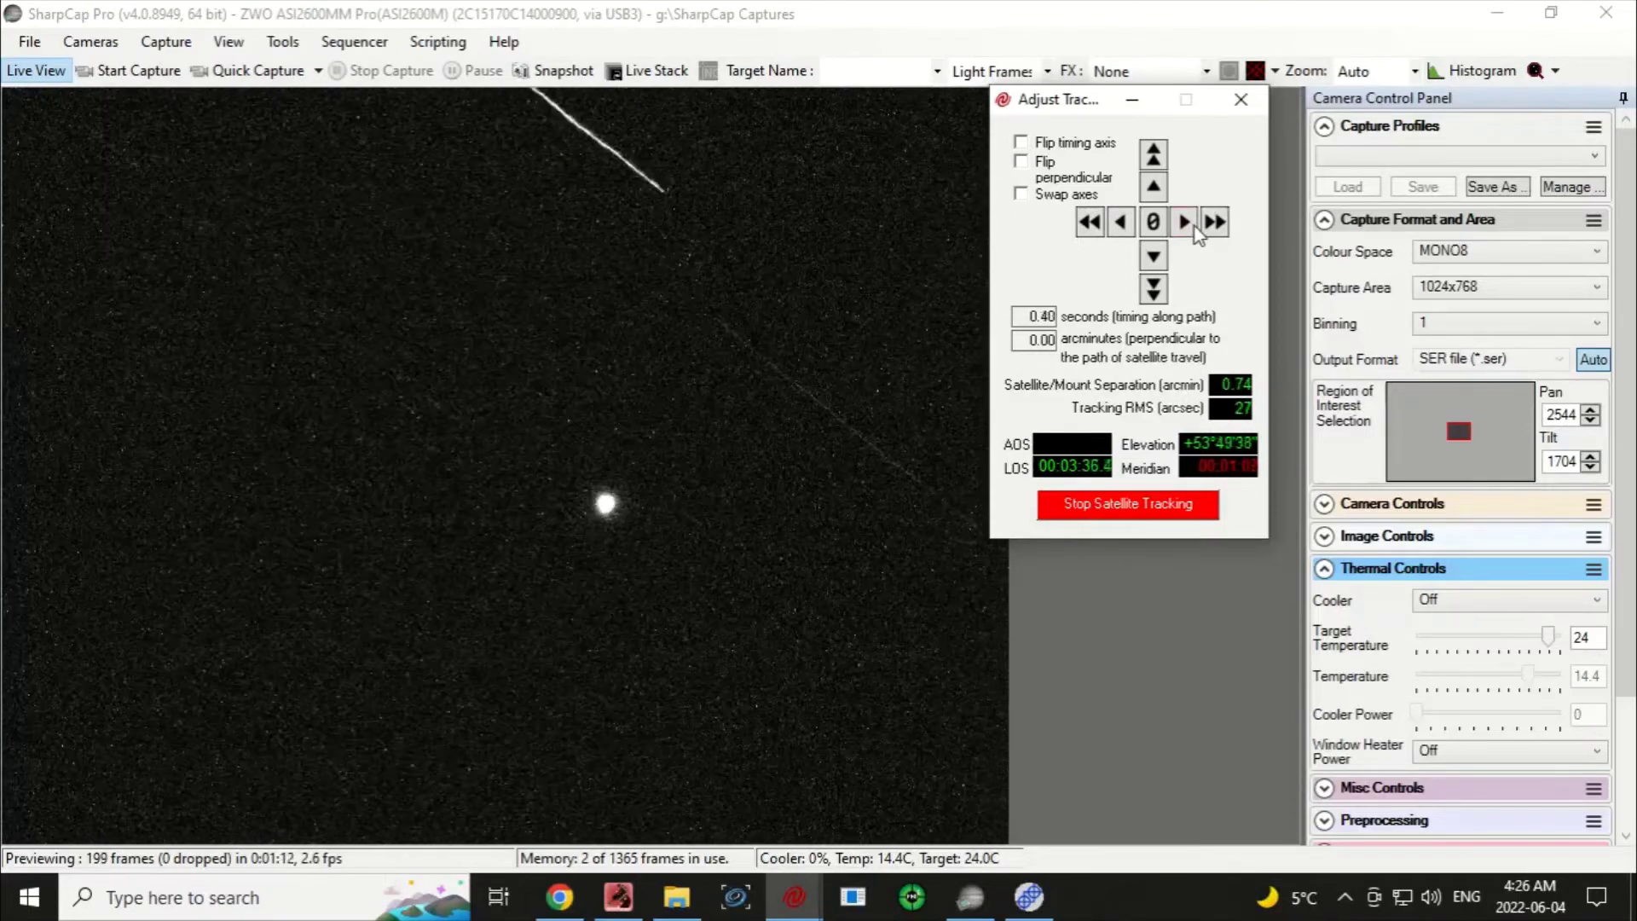
pyautogui.click(1189, 222)
pyautogui.click(1189, 223)
pyautogui.click(1130, 222)
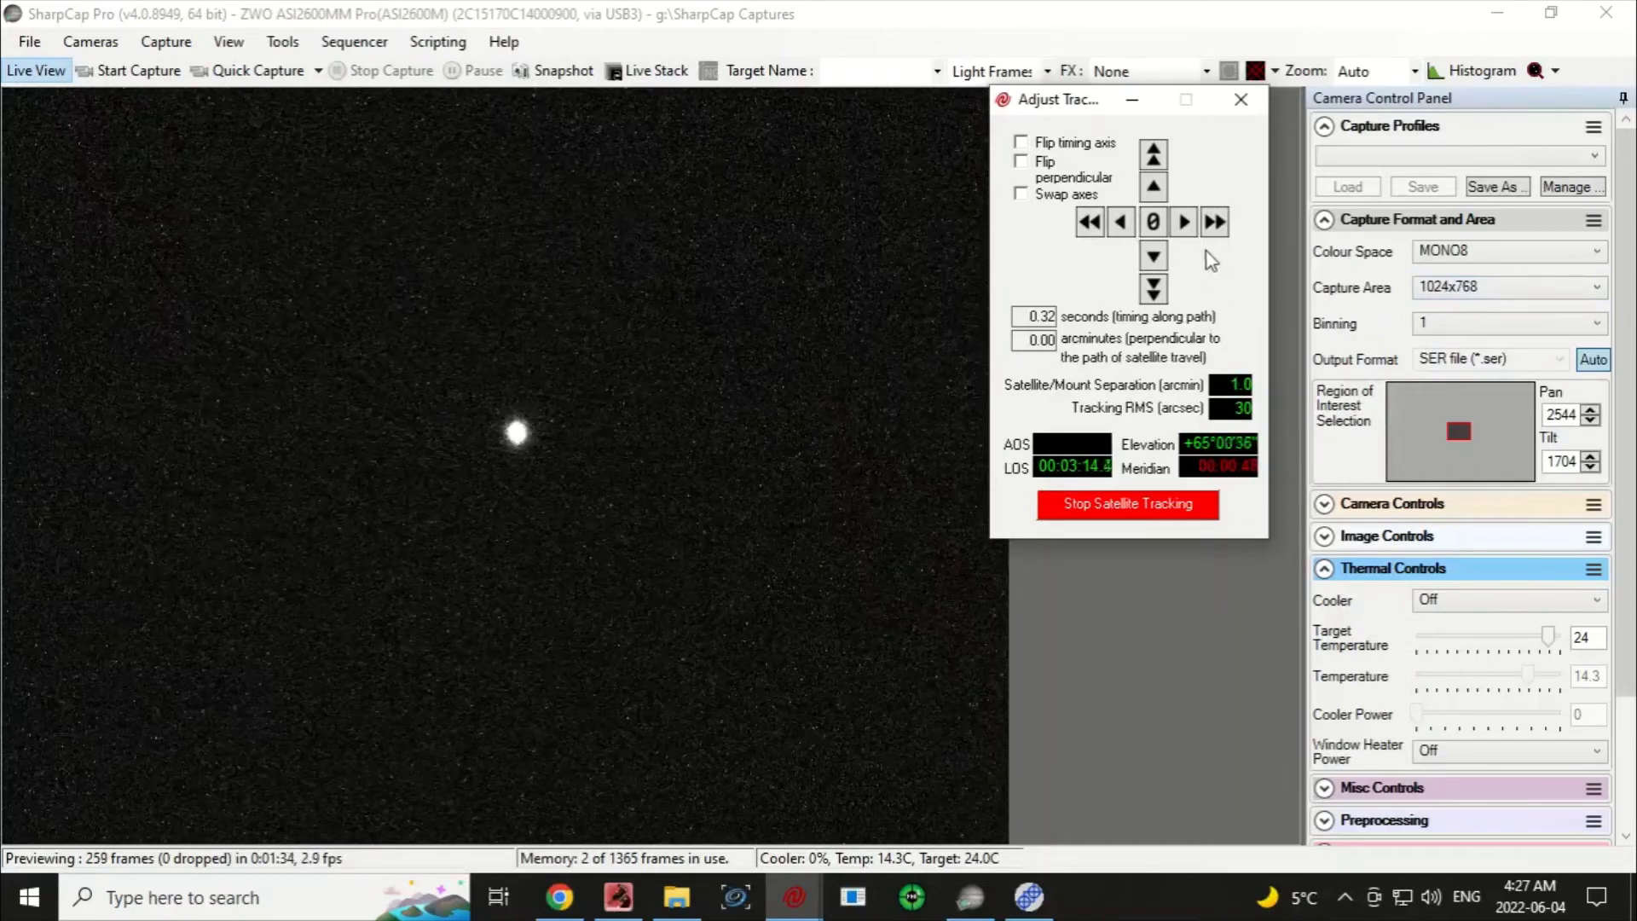
pyautogui.click(1185, 222)
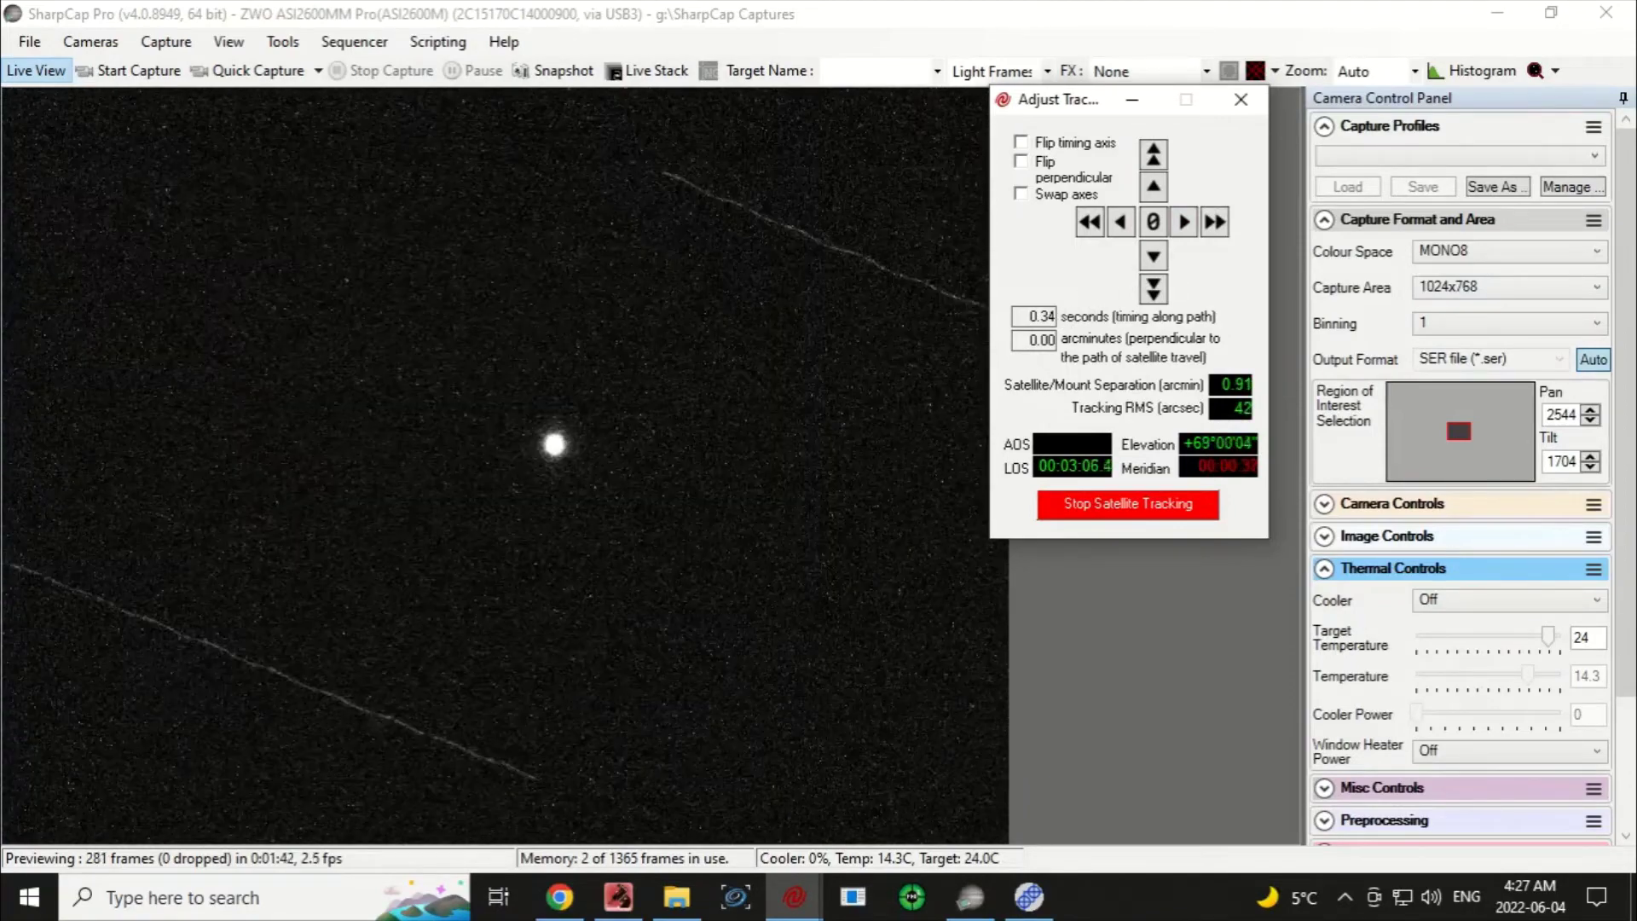
pyautogui.click(1121, 221)
pyautogui.click(1121, 221)
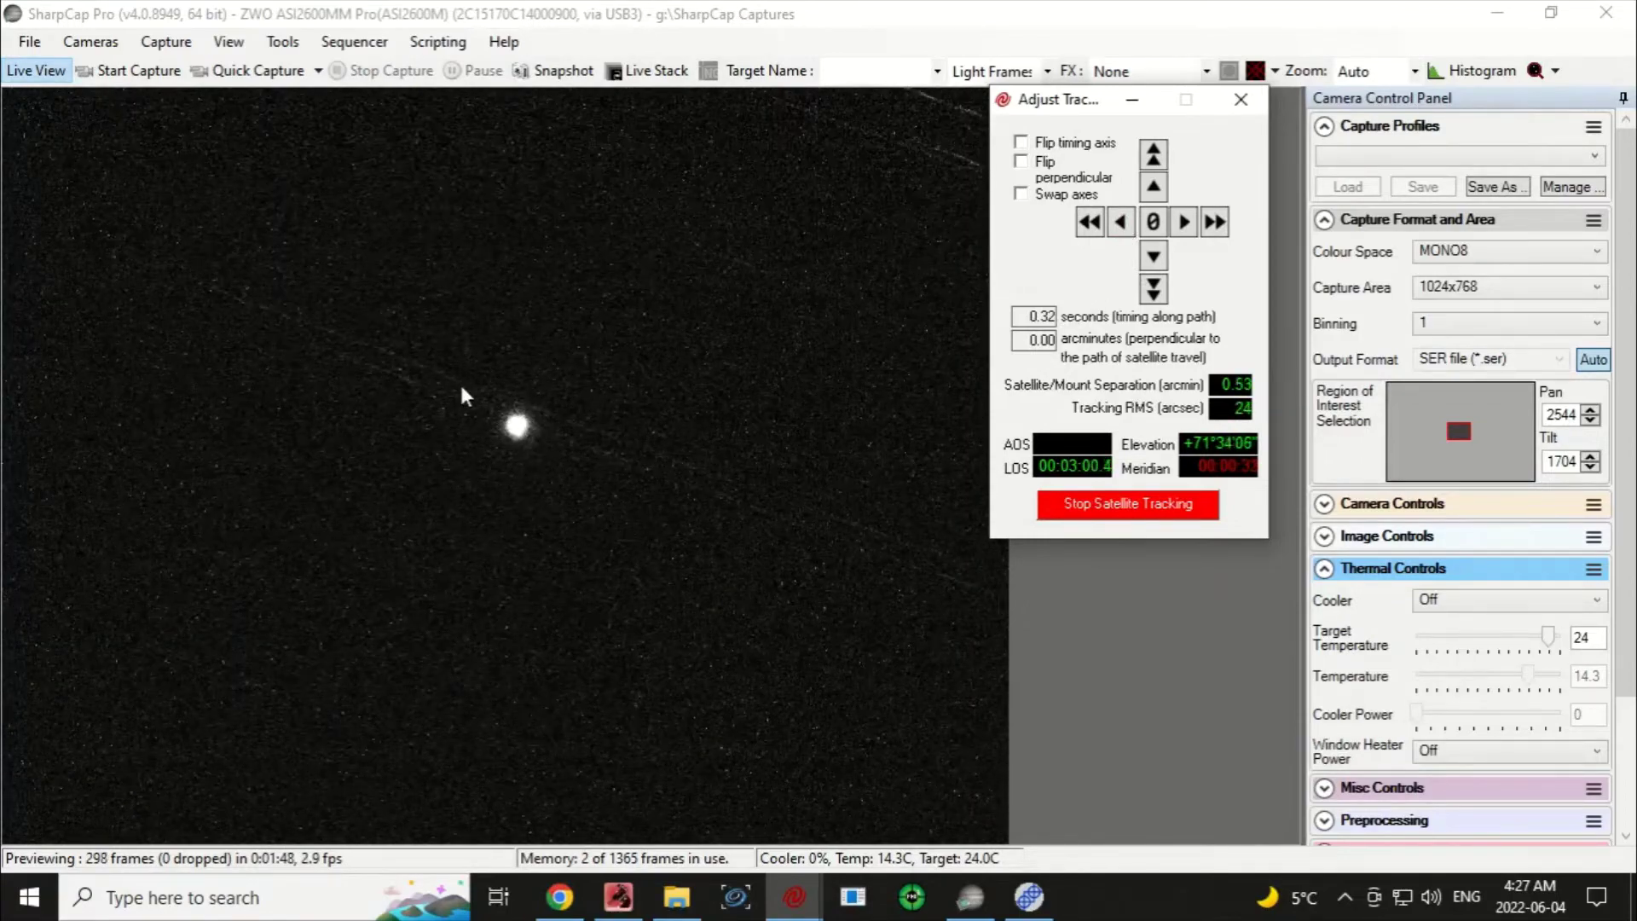
pyautogui.click(1183, 223)
pyautogui.click(1184, 222)
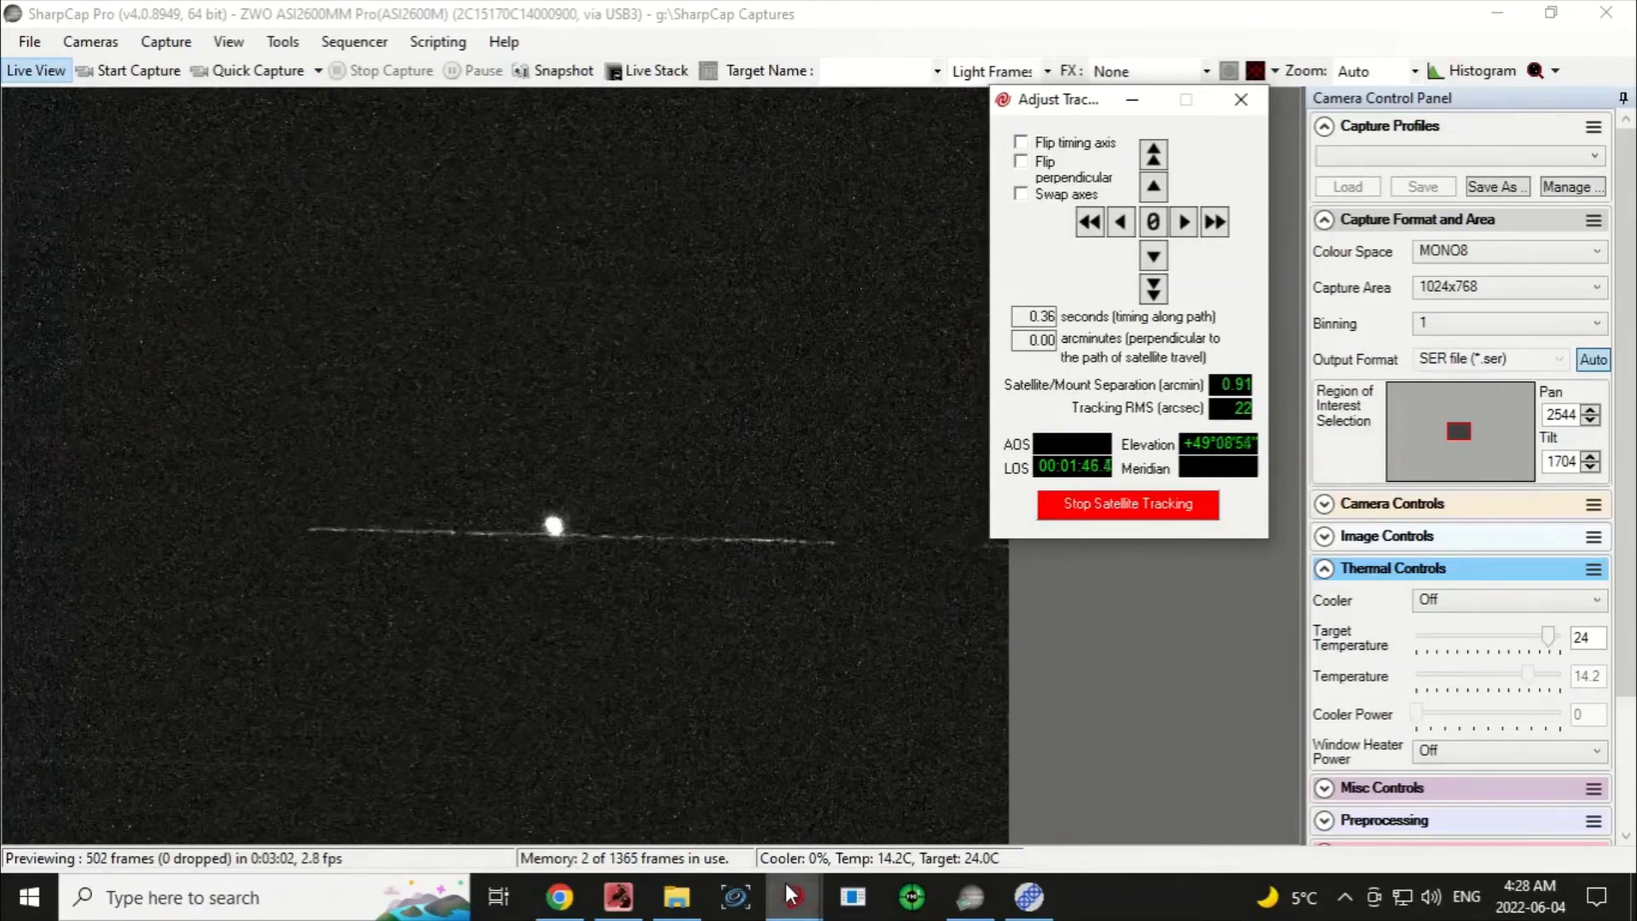
# Step: Switch to SkyTrack, place its windows beside the live image, and turn the pointing model off and on again during tracking
pyautogui.moveTo(791, 893)
pyautogui.click(767, 771)
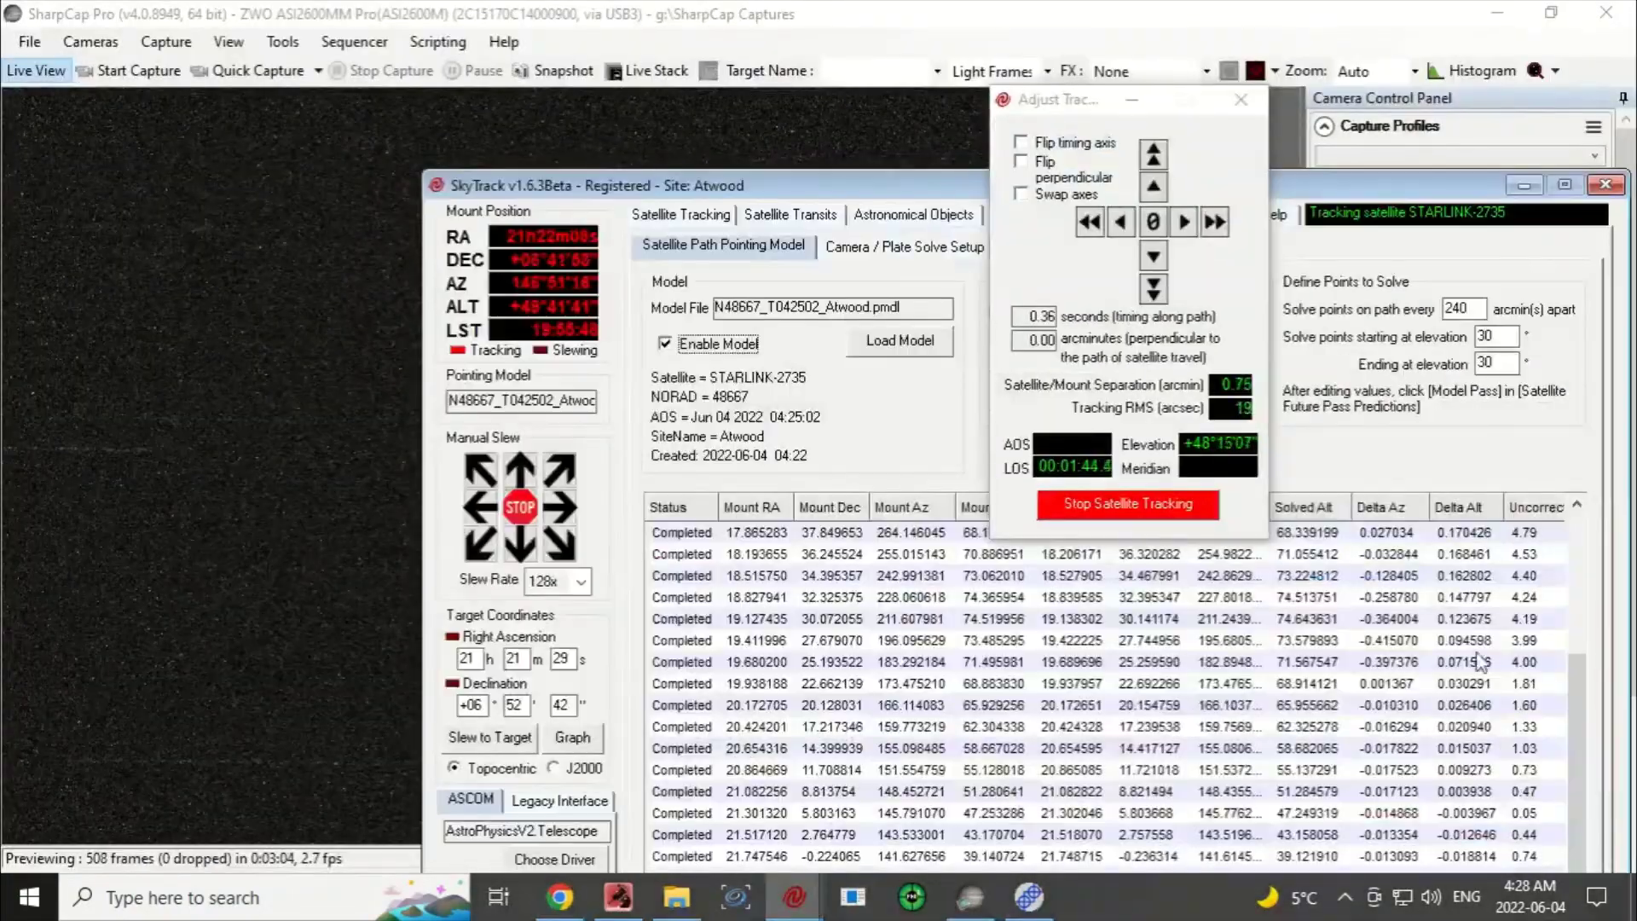
pyautogui.moveTo(826, 182); pyautogui.dragTo(1302, 120)
pyautogui.moveTo(1088, 101); pyautogui.dragTo(1438, 357)
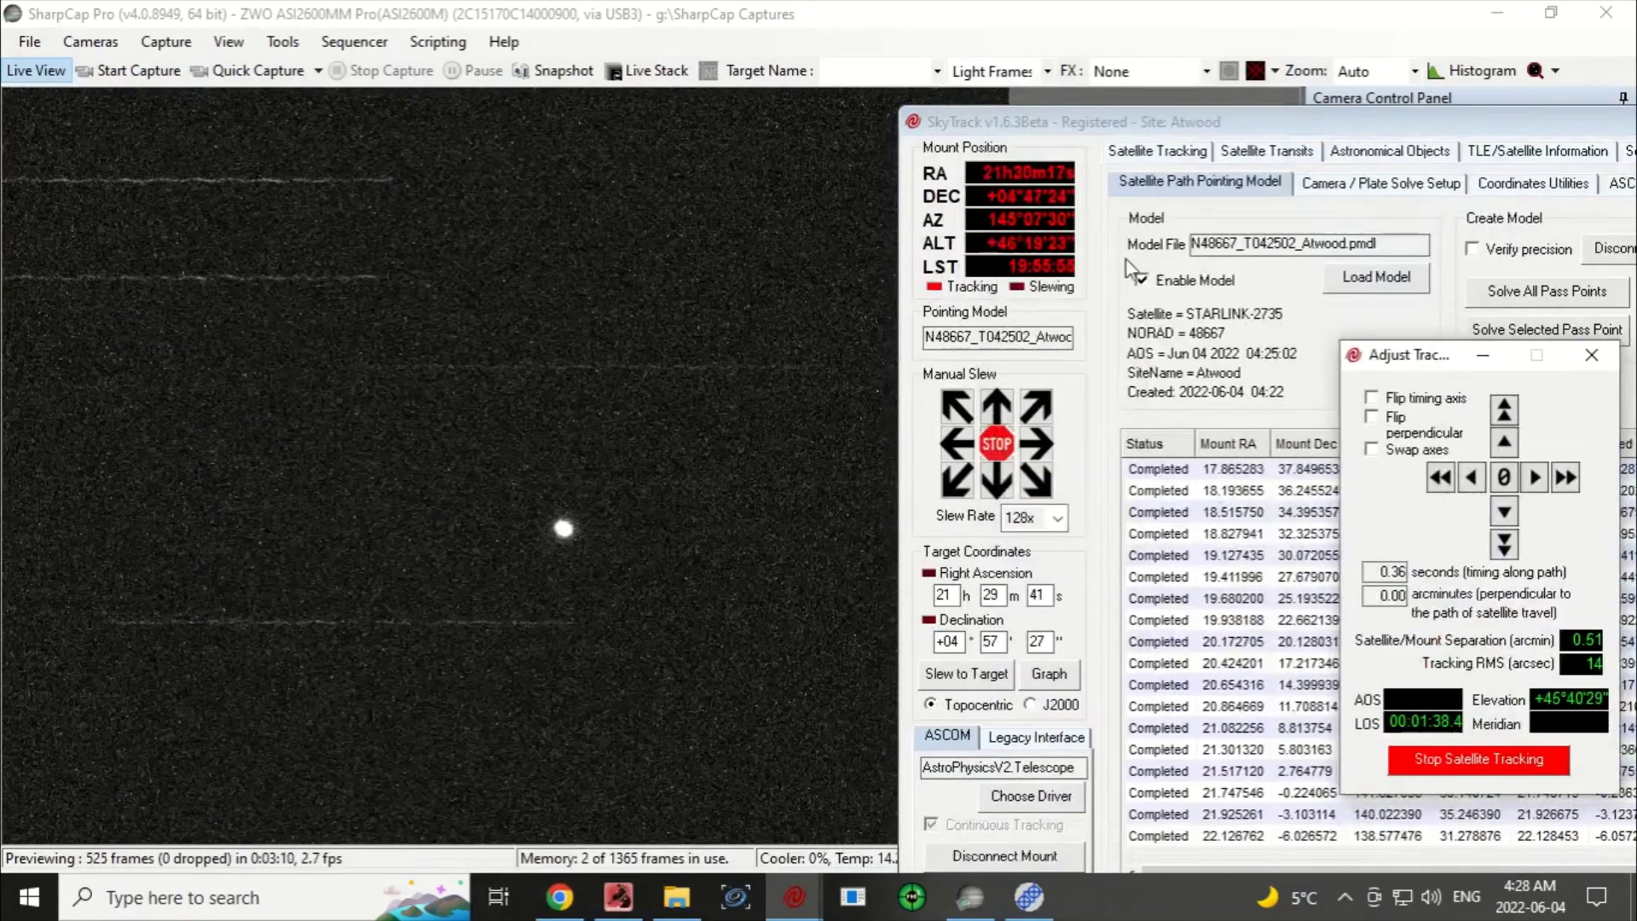
pyautogui.click(1143, 280)
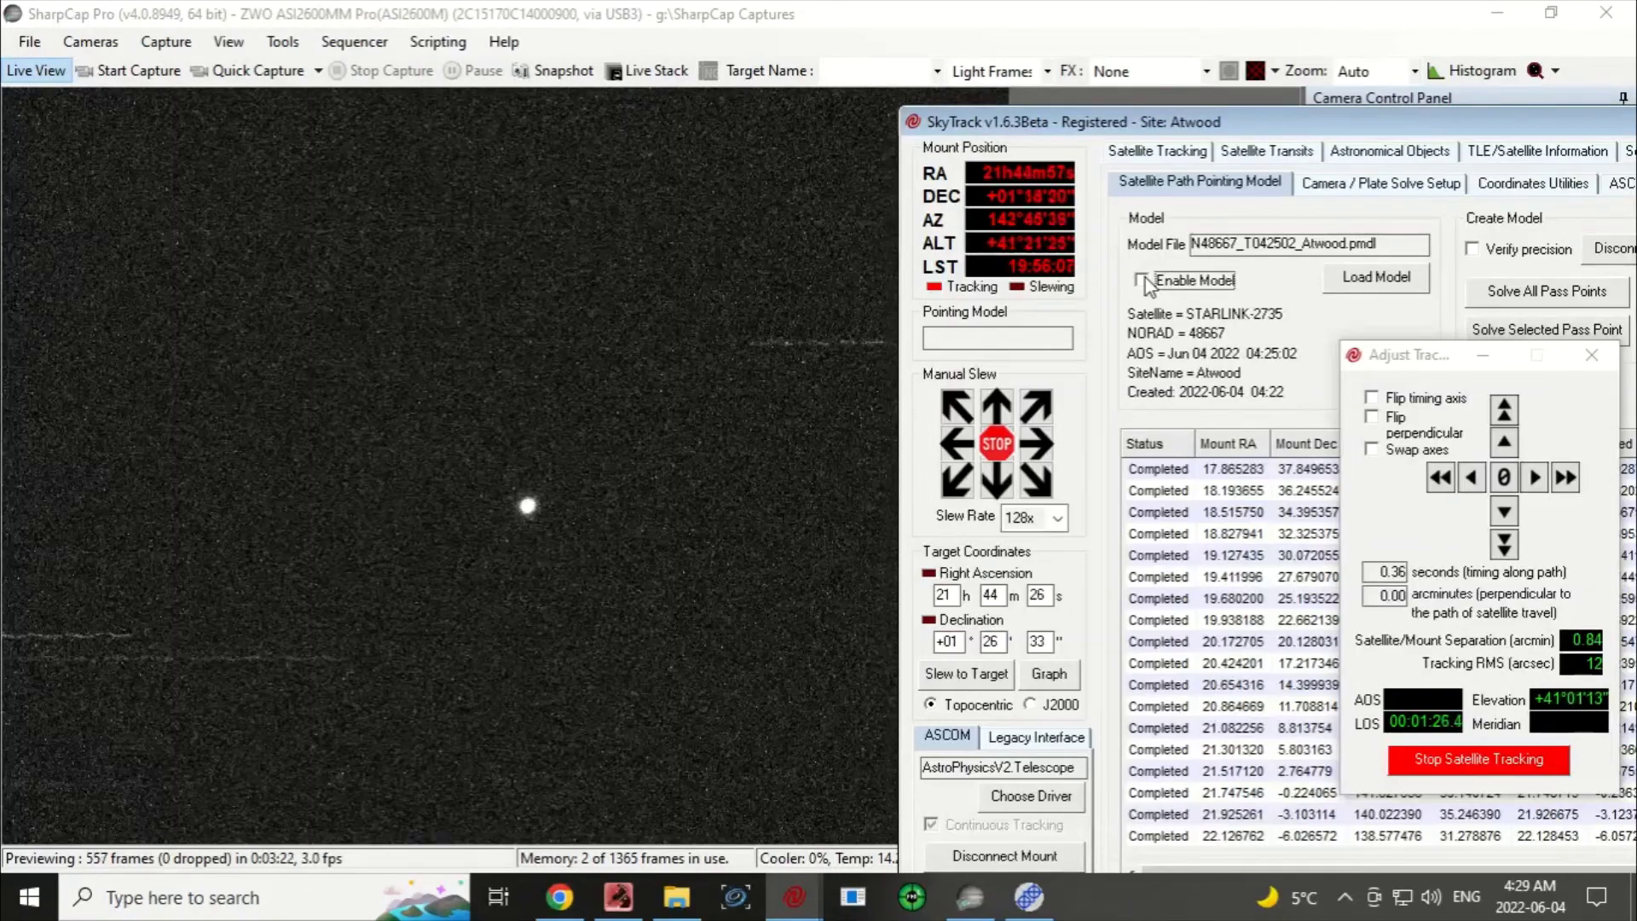
pyautogui.click(1142, 279)
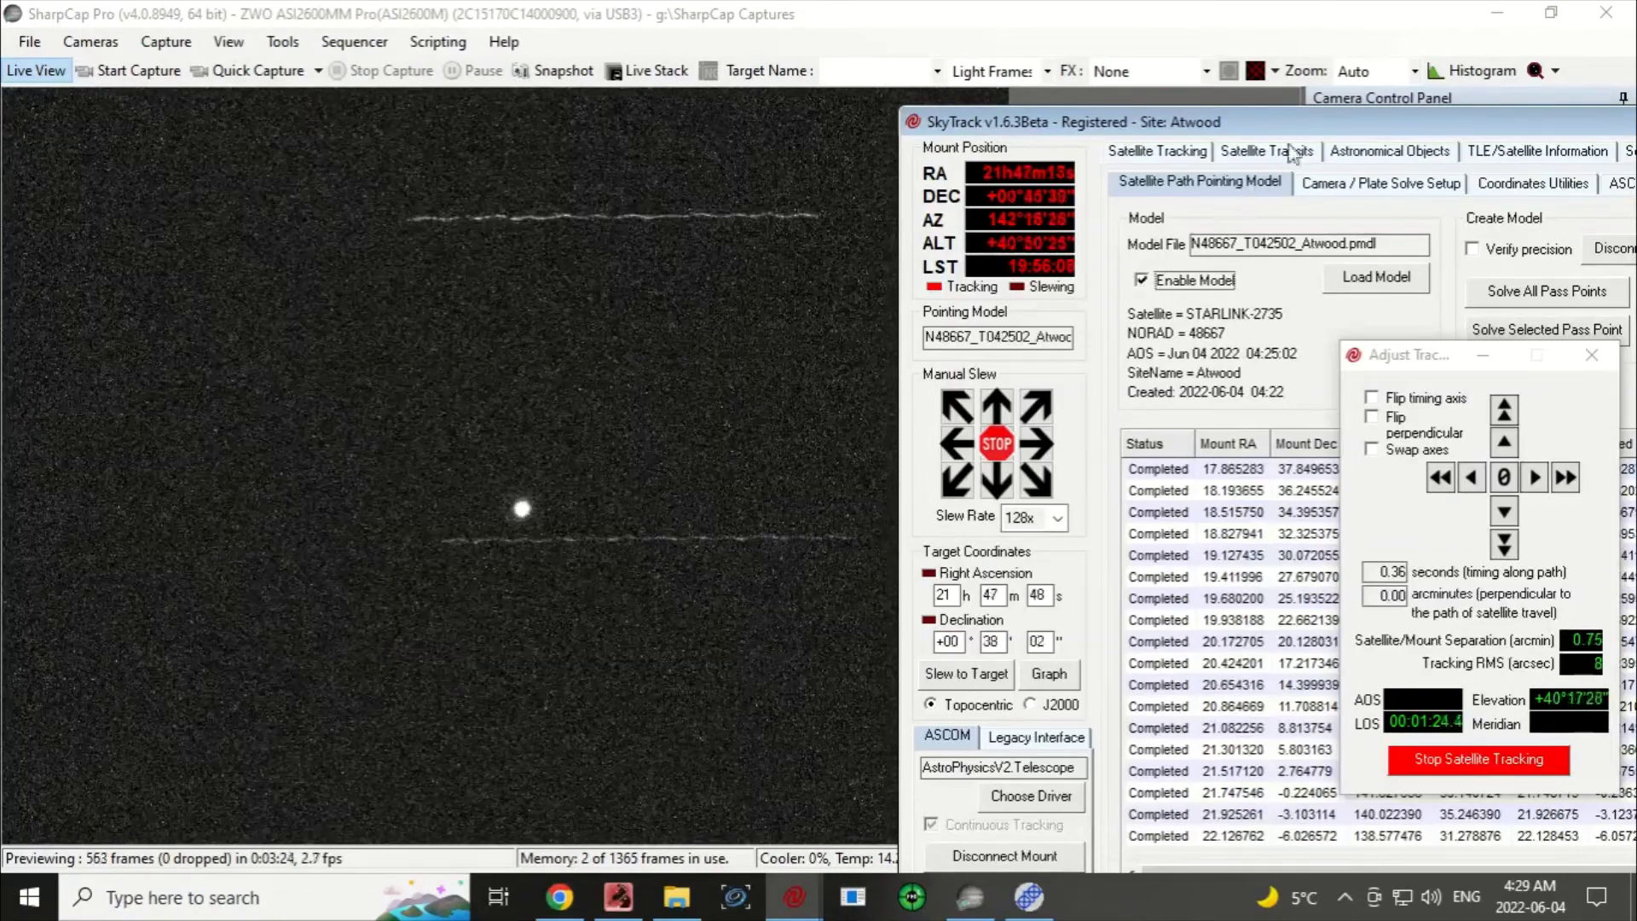
# Step: Move the SkyTrack window fully into view and stop tracking STARLINK-2735
pyautogui.moveTo(1297, 113); pyautogui.dragTo(538, 53)
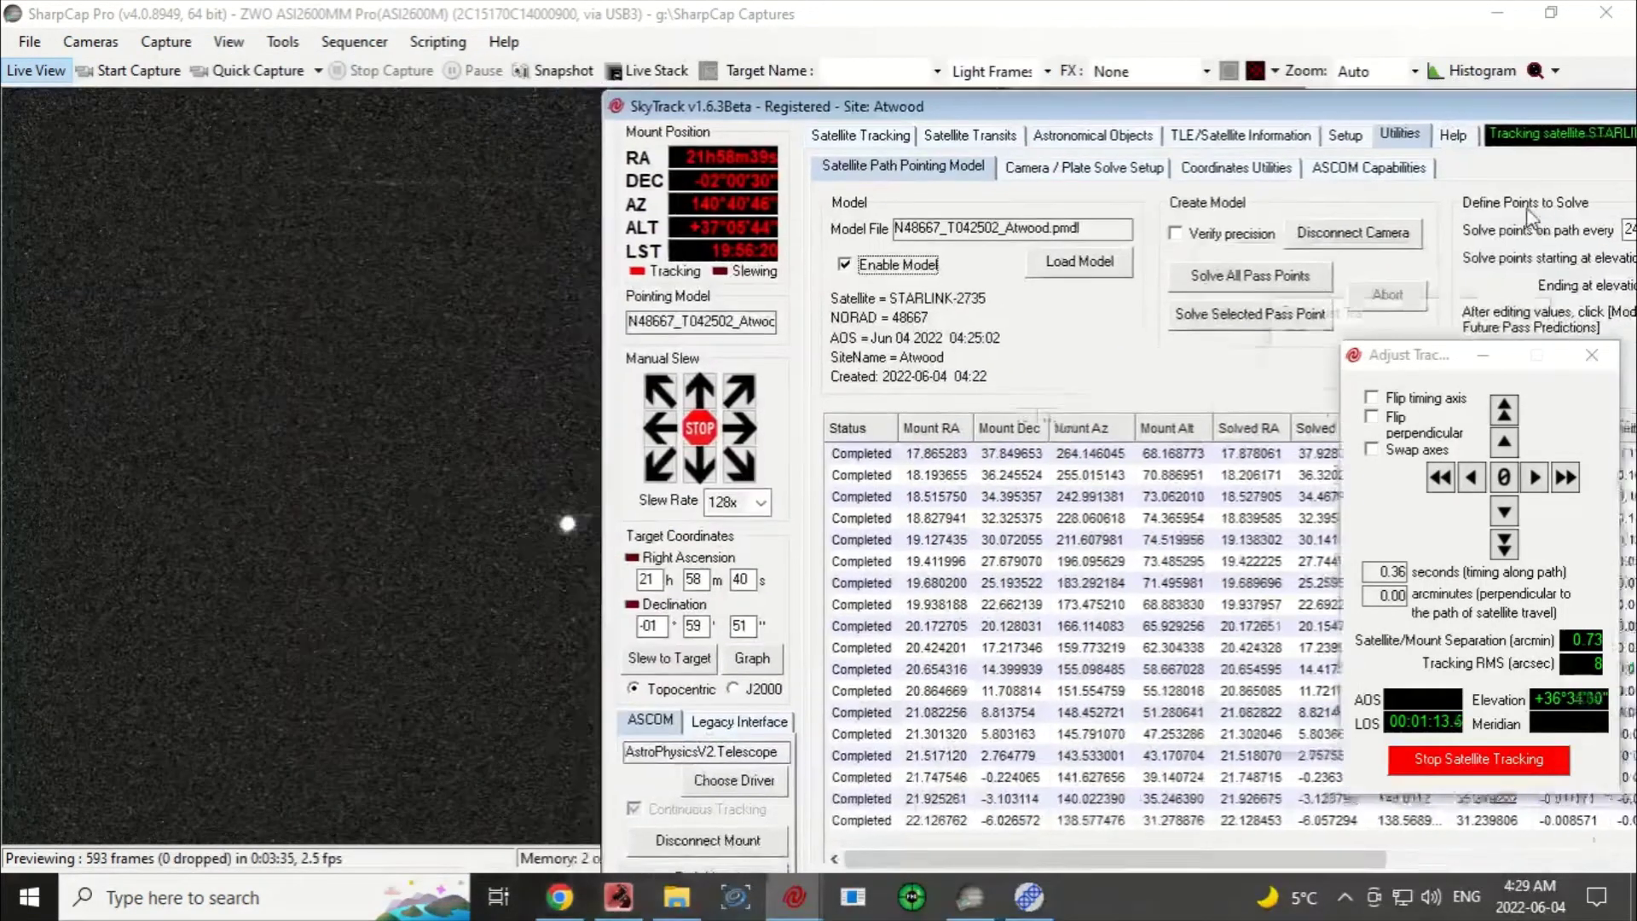
pyautogui.moveTo(856, 61); pyautogui.dragTo(1021, 36)
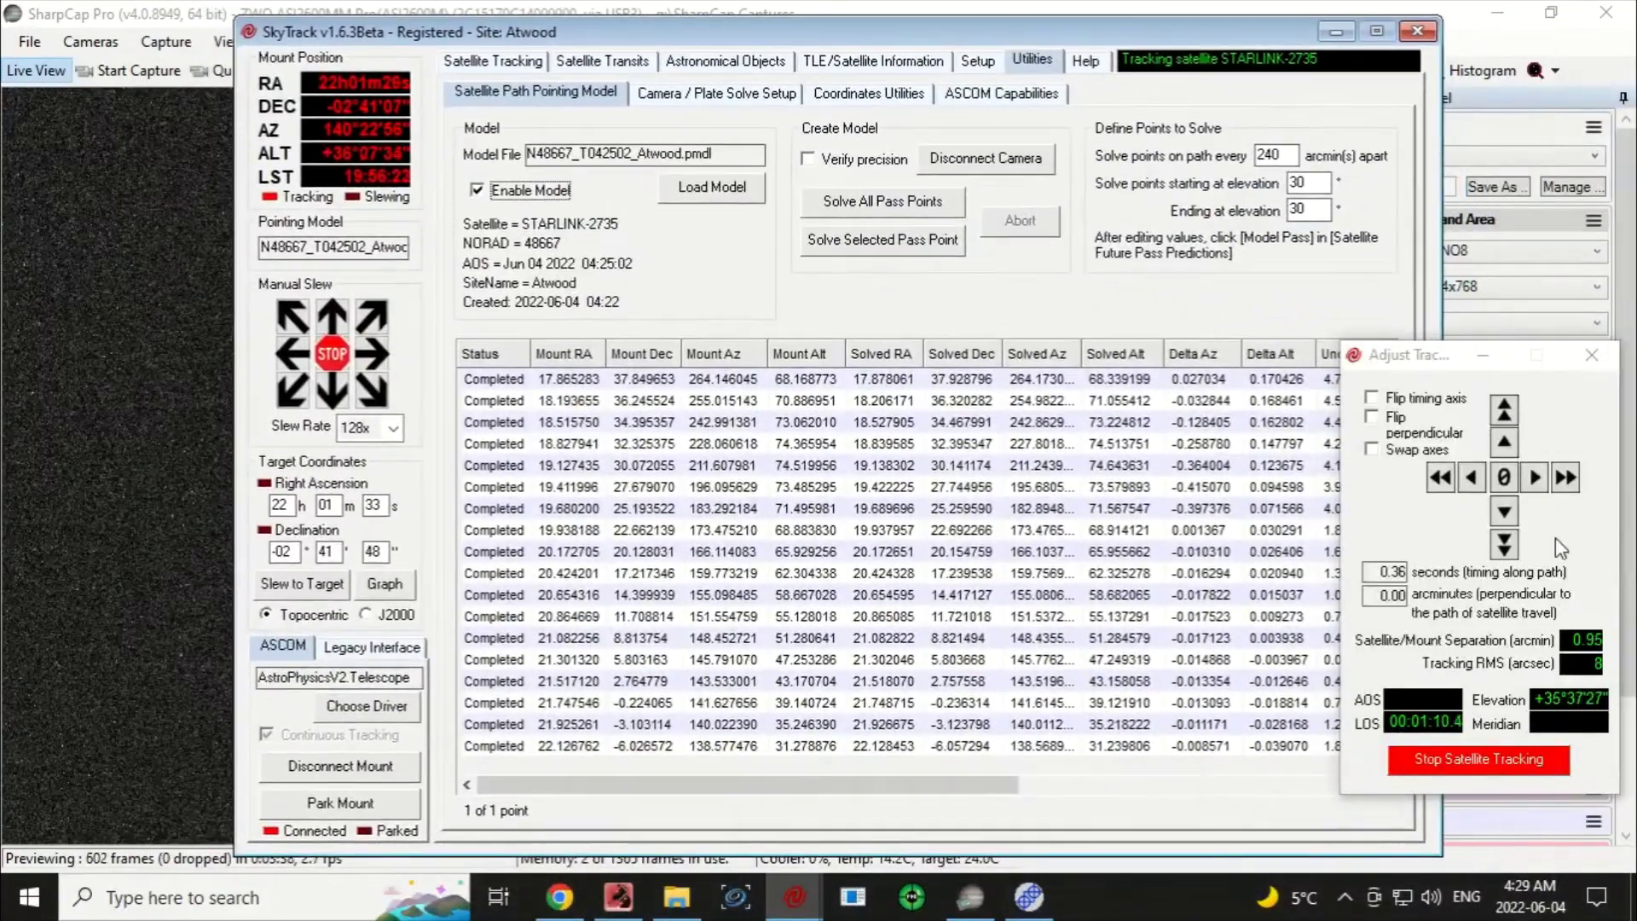
pyautogui.click(1483, 759)
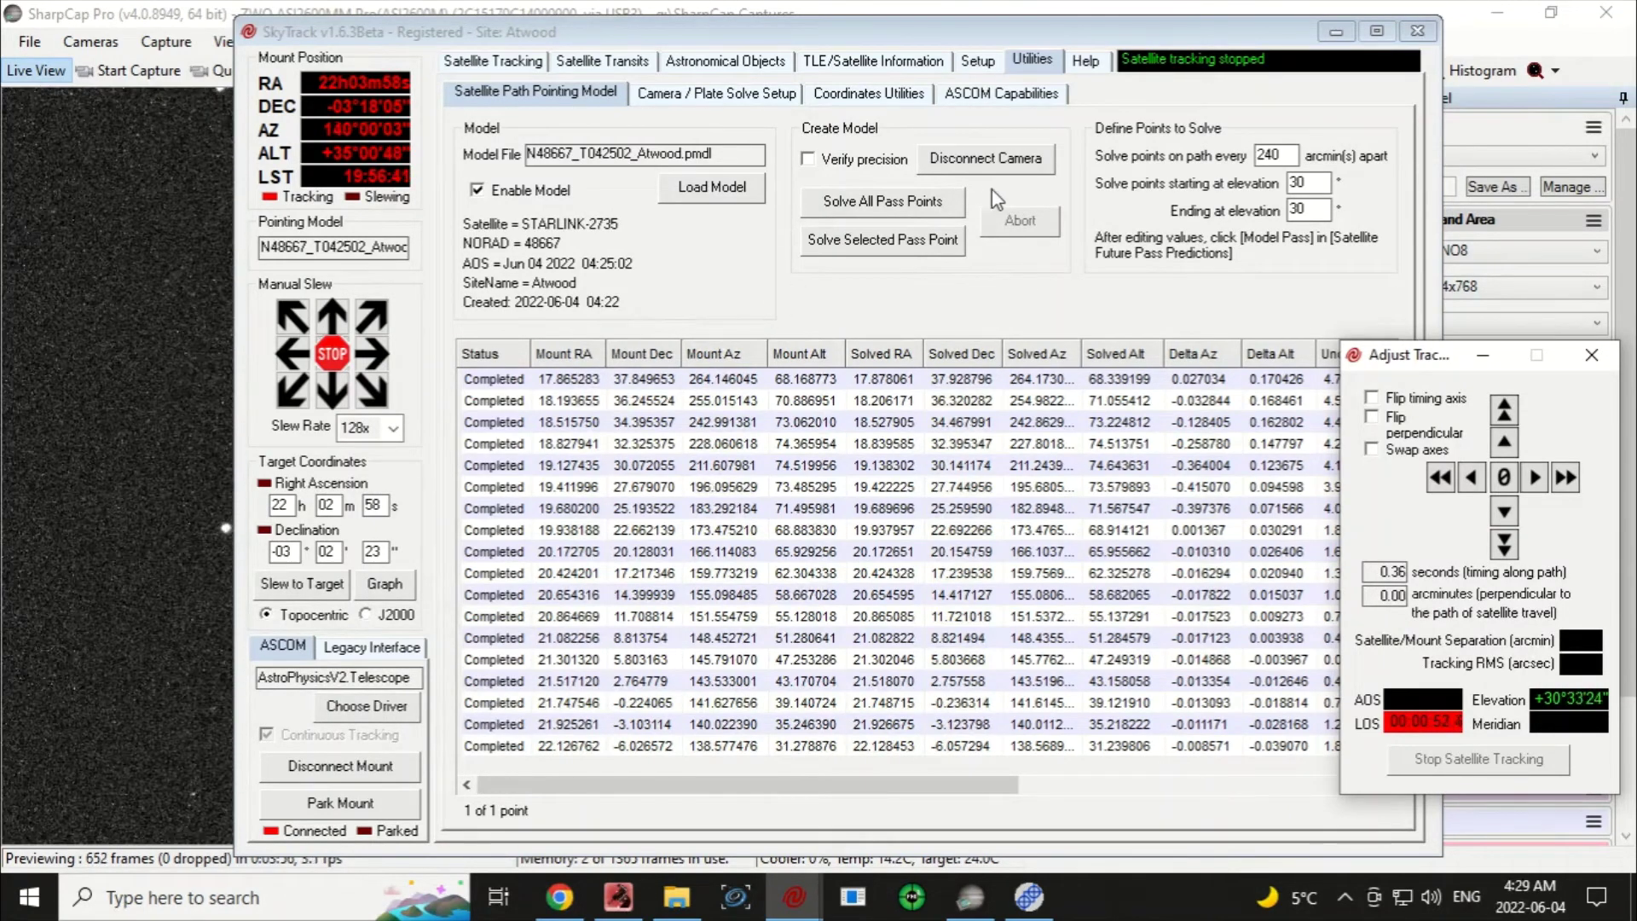
# Step: View the list of saved satellite pass model files available for loading, and cancel without loading one
pyautogui.moveTo(1083, 30); pyautogui.dragTo(976, 36)
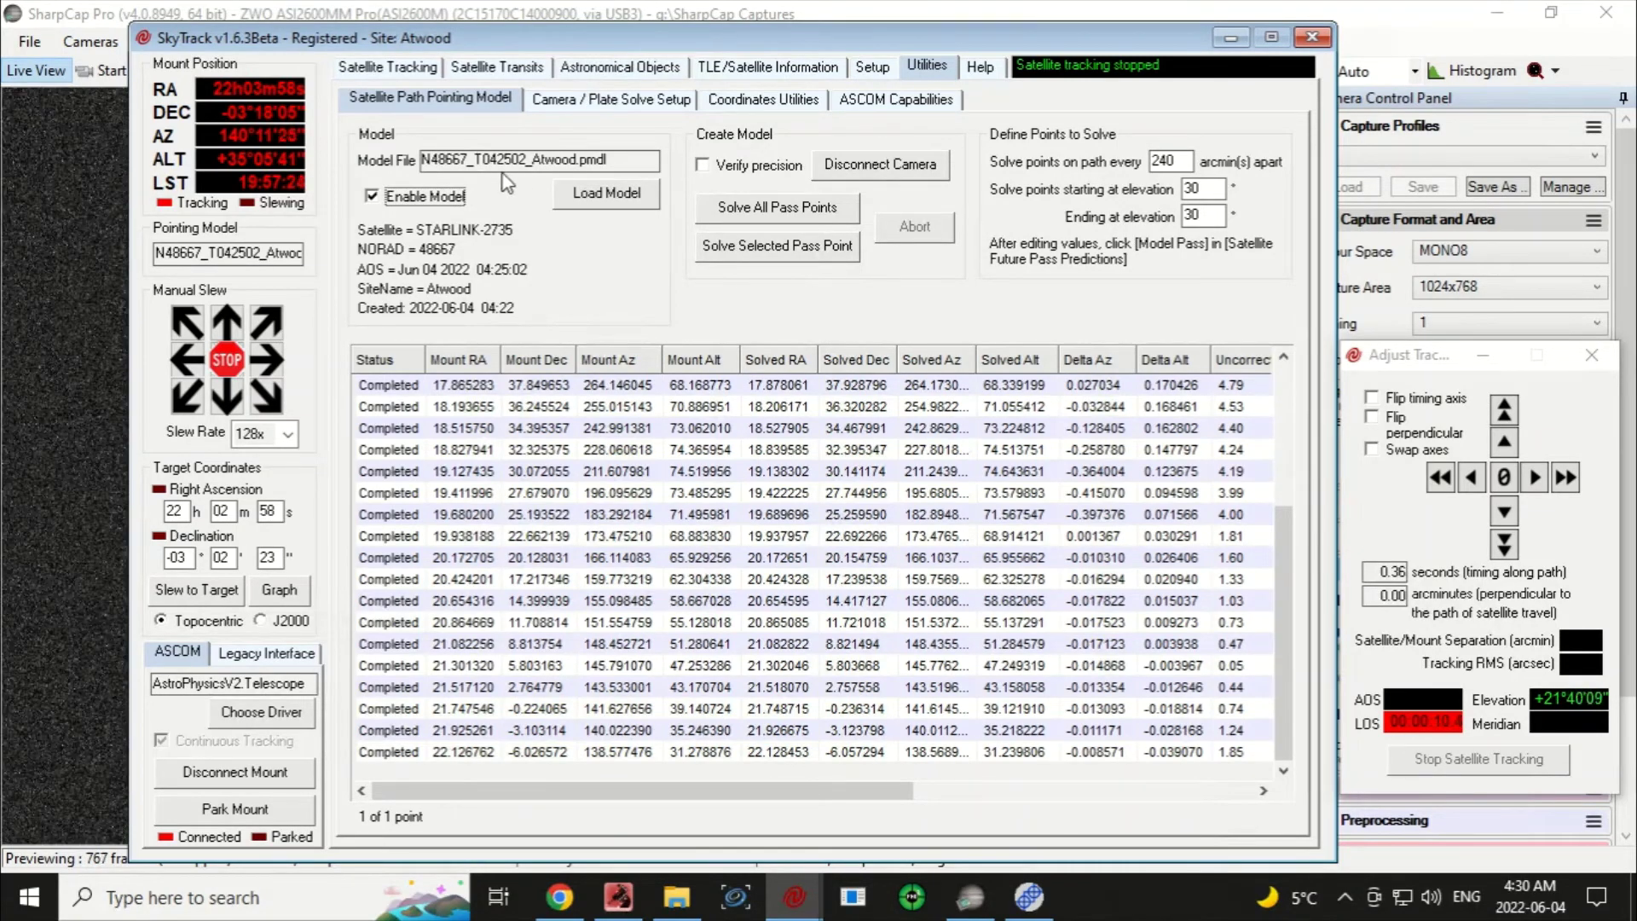
pyautogui.click(582, 199)
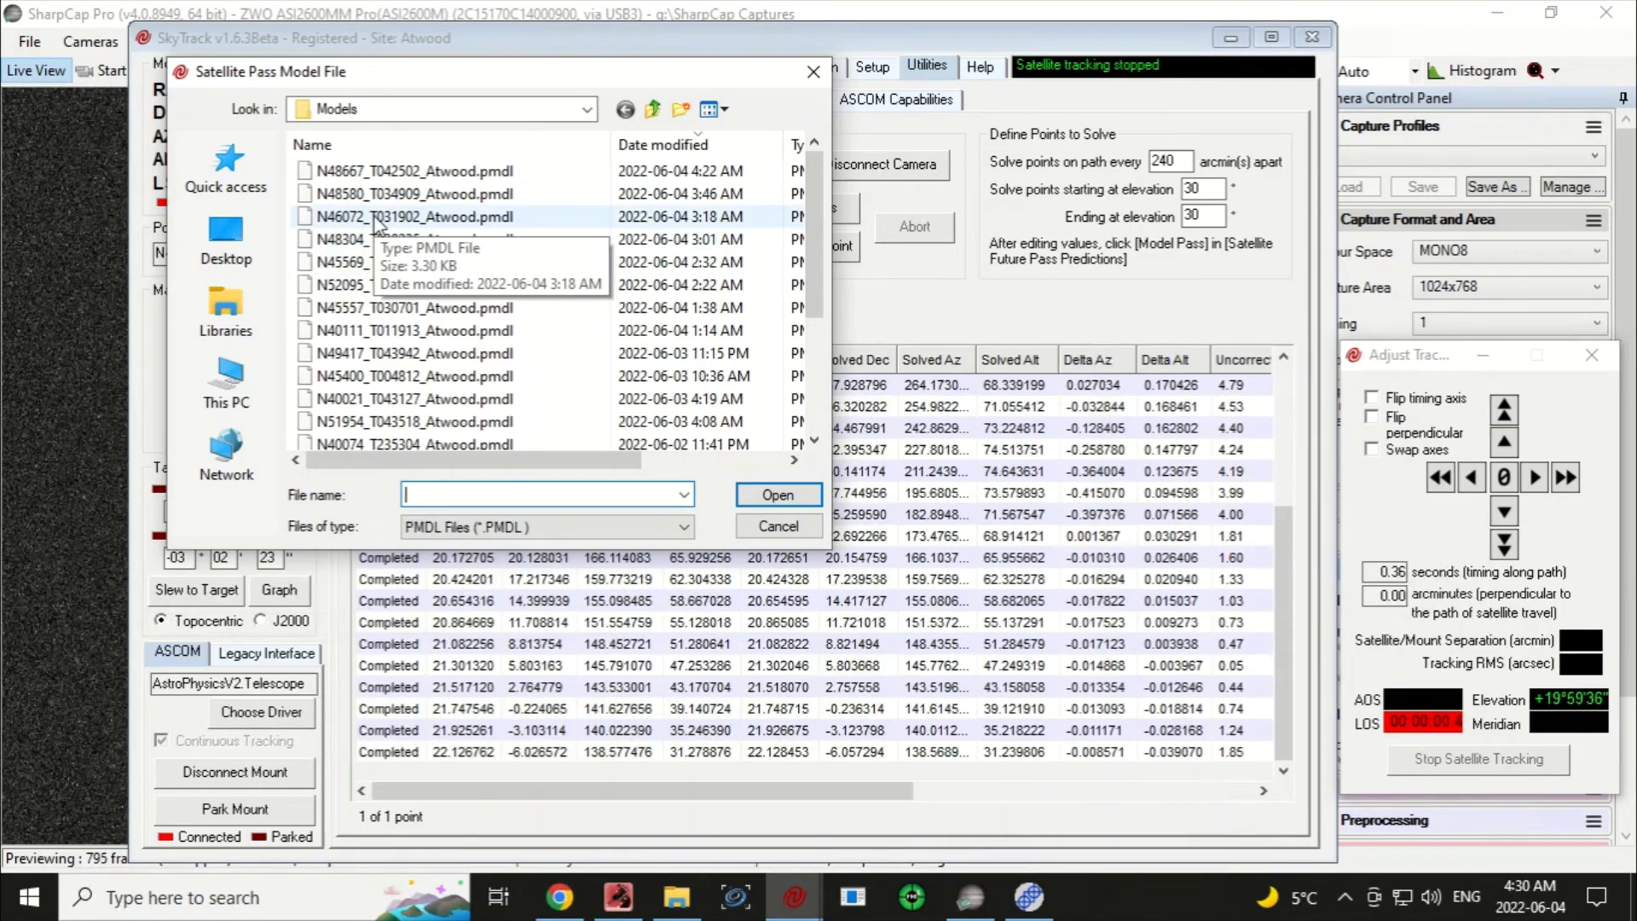
pyautogui.click(810, 524)
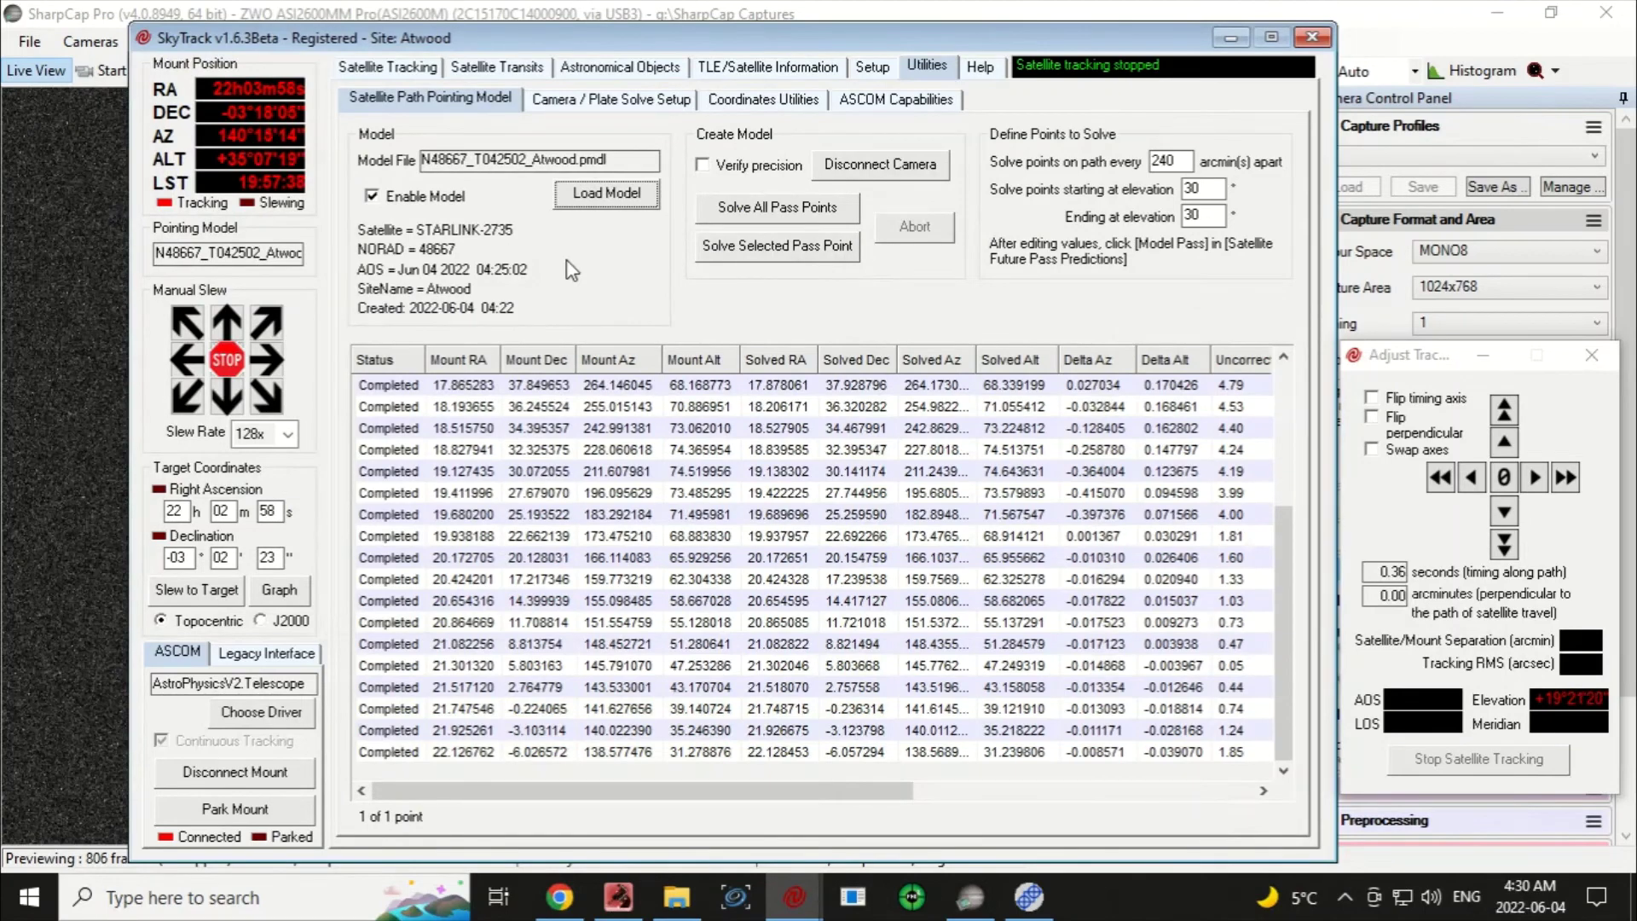